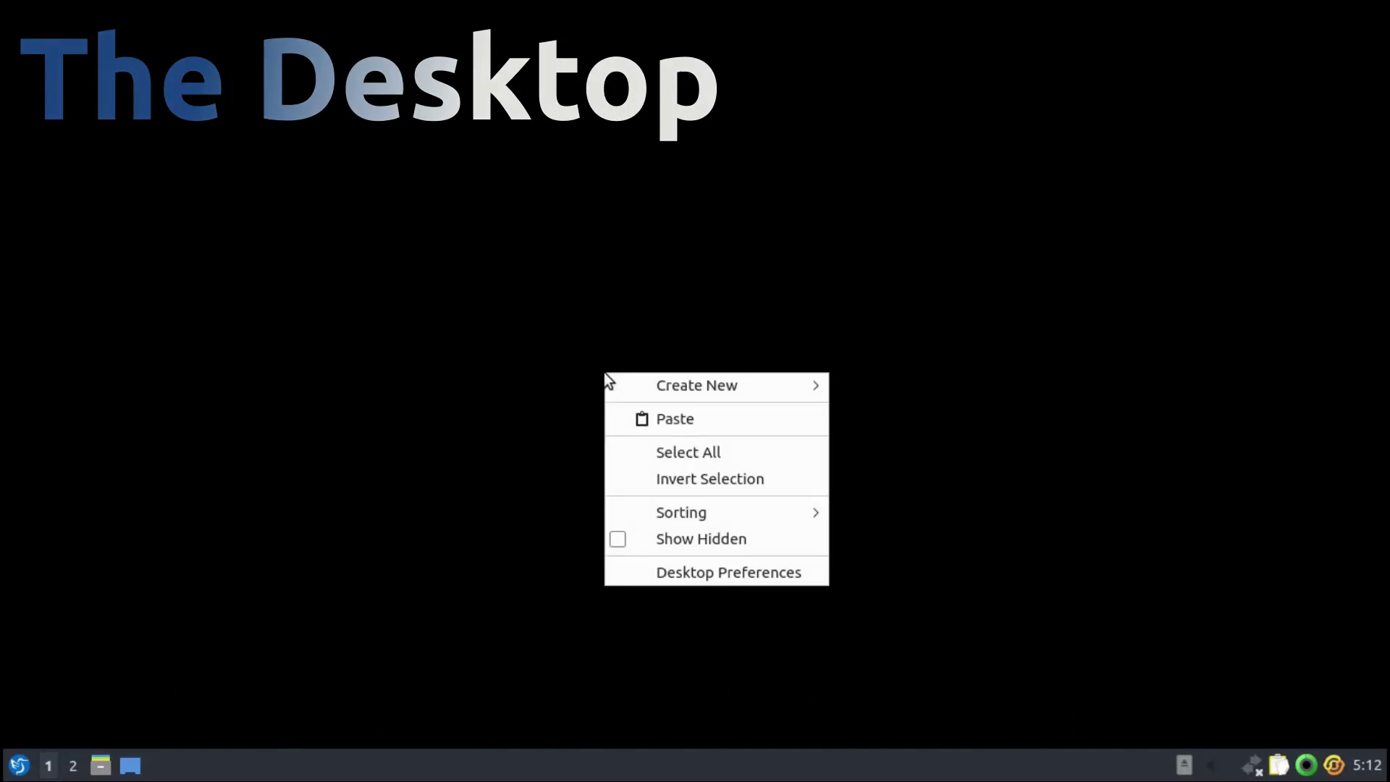
- Create a new folder and a LibreOffice Writer text document on the desktop, keeping their suggested names
{"action": "left_click", "coordinate": [832, 385]}
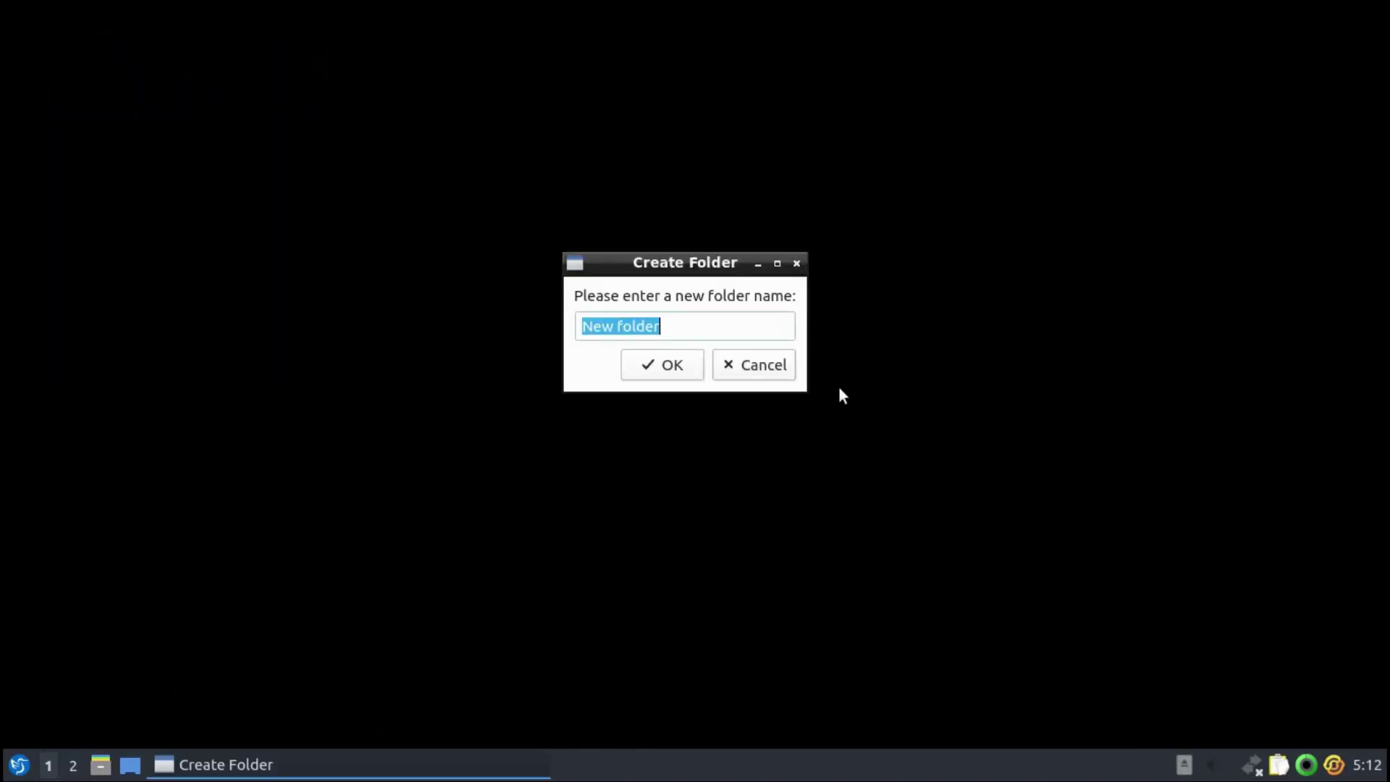
{"action": "left_click", "coordinate": [645, 374]}
{"action": "right_click", "coordinate": [645, 374]}
{"action": "mouse_move", "coordinate": [714, 382]}
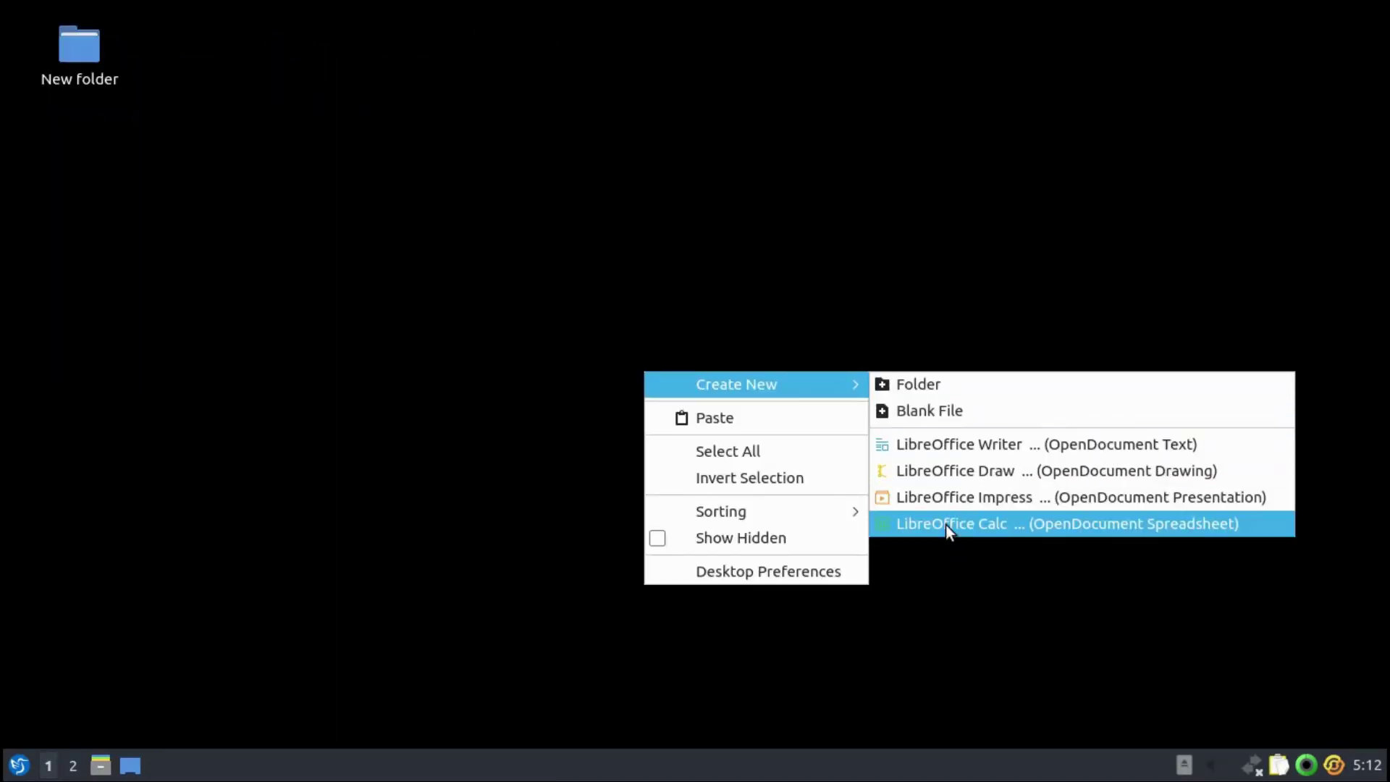
{"action": "left_click", "coordinate": [940, 449]}
{"action": "left_click", "coordinate": [713, 388]}
- Select all items on the desktop, and invert the selection
{"action": "right_click", "coordinate": [663, 349]}
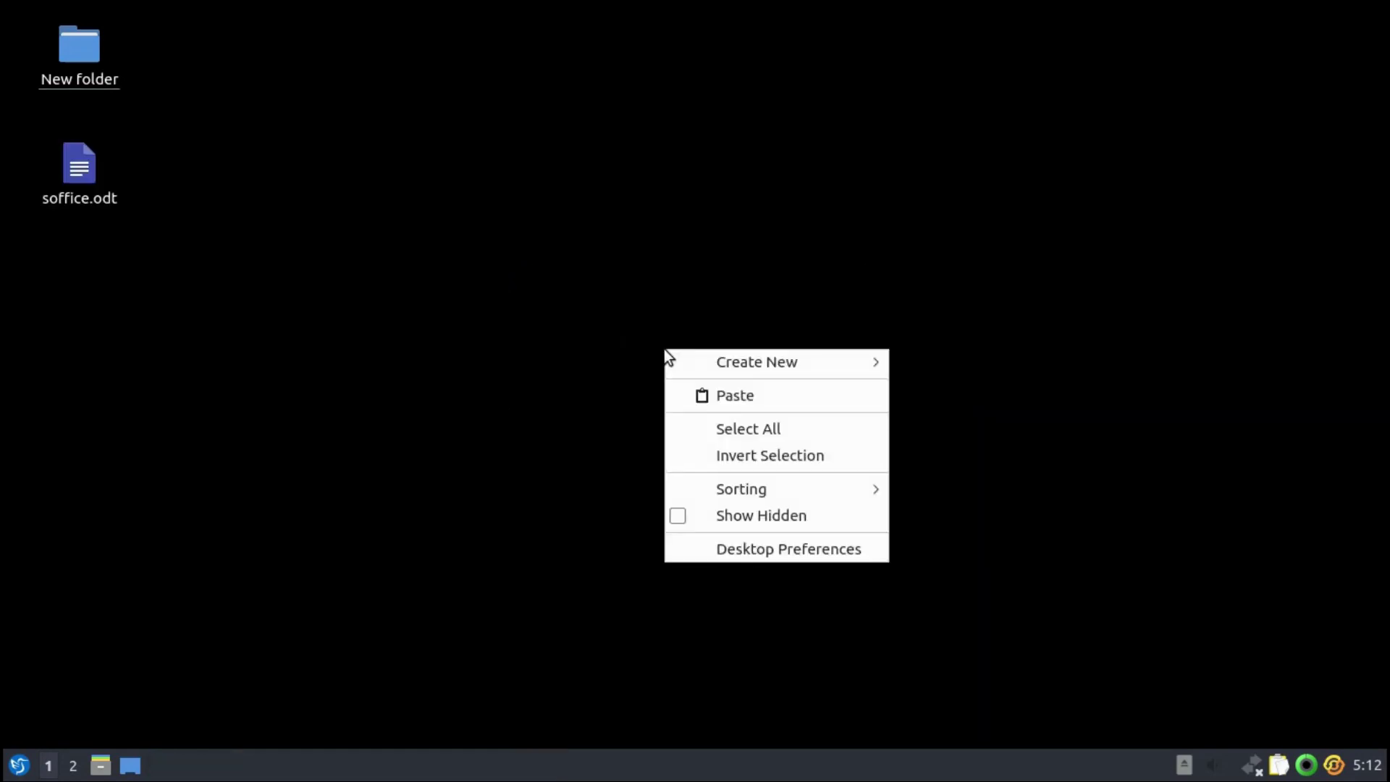
{"action": "left_click", "coordinate": [737, 426]}
{"action": "right_click", "coordinate": [738, 424]}
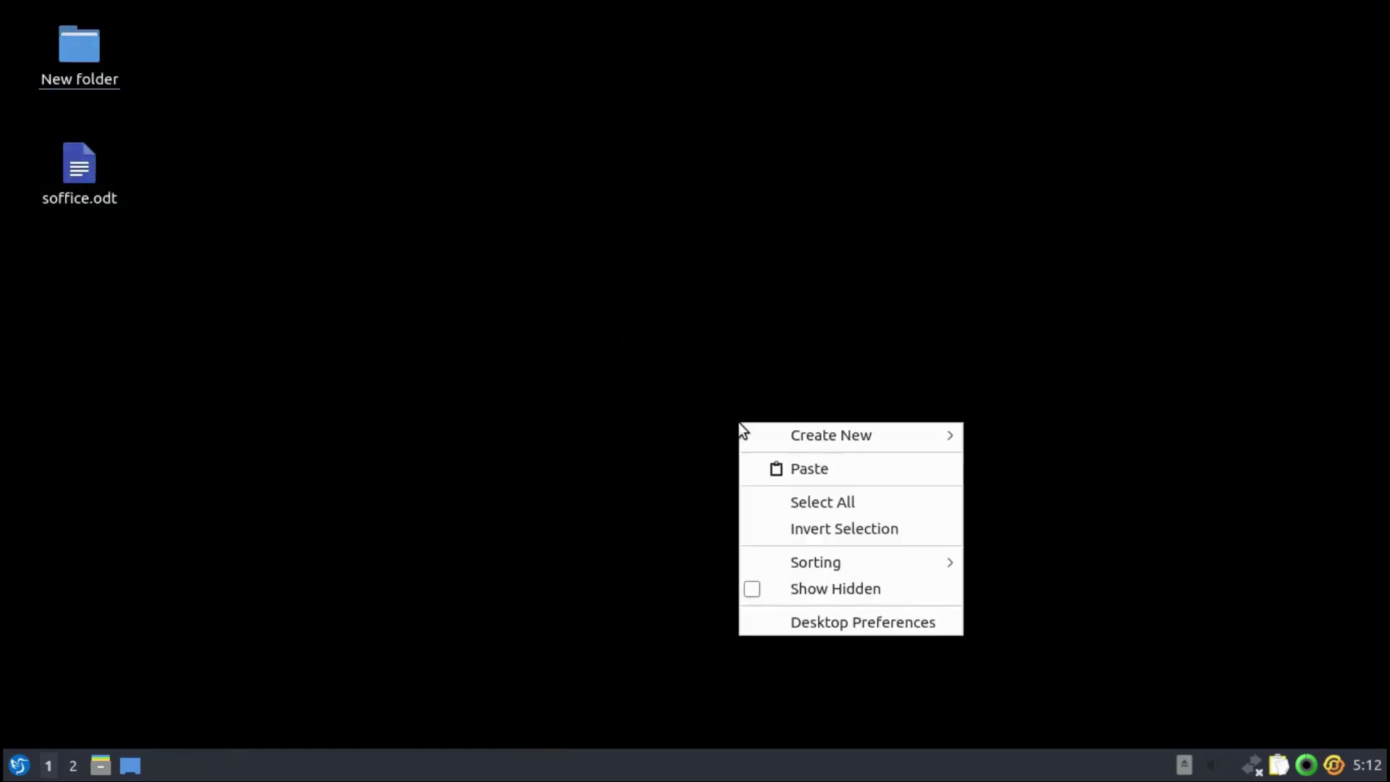
{"action": "left_click", "coordinate": [801, 528]}
- Review the desktop sorting options, and turn the display of hidden files on and off again
{"action": "right_click", "coordinate": [719, 335]}
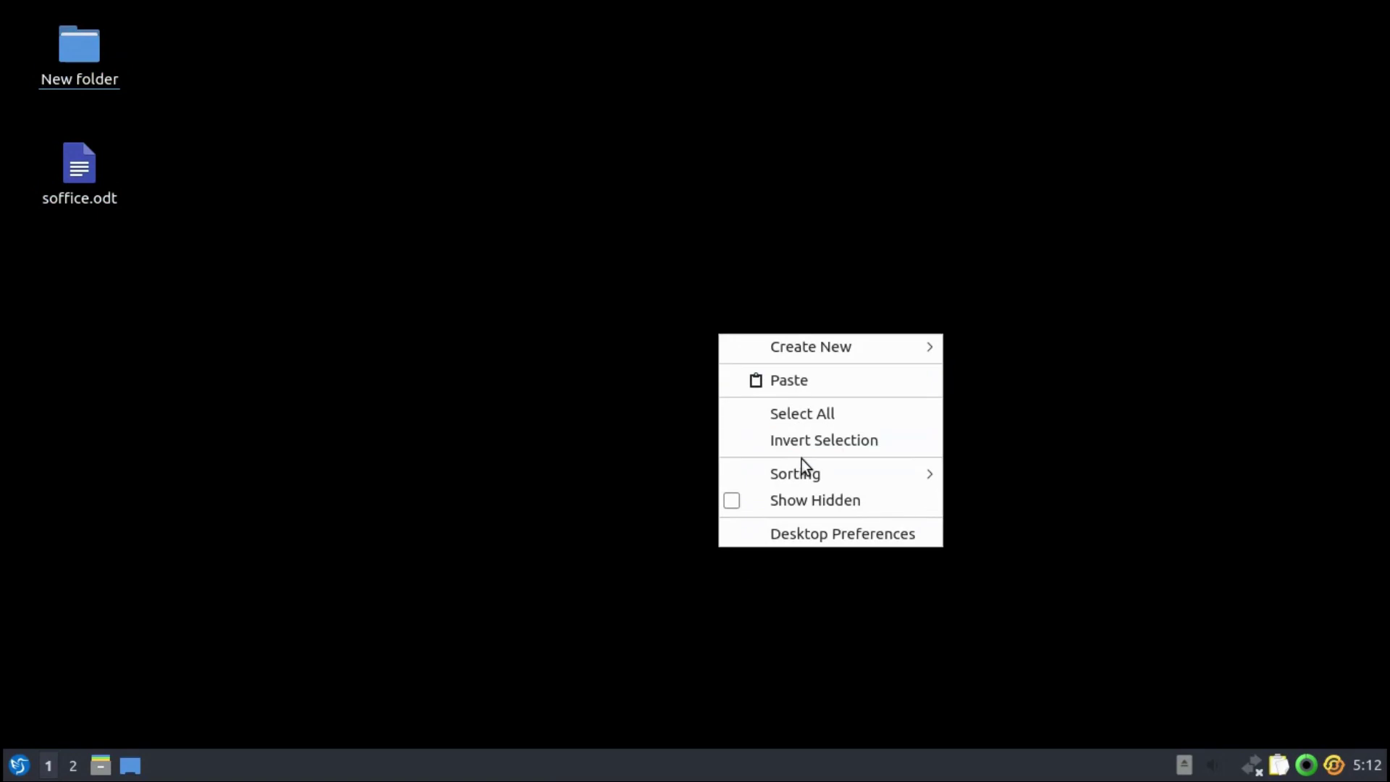
{"action": "mouse_move", "coordinate": [802, 472]}
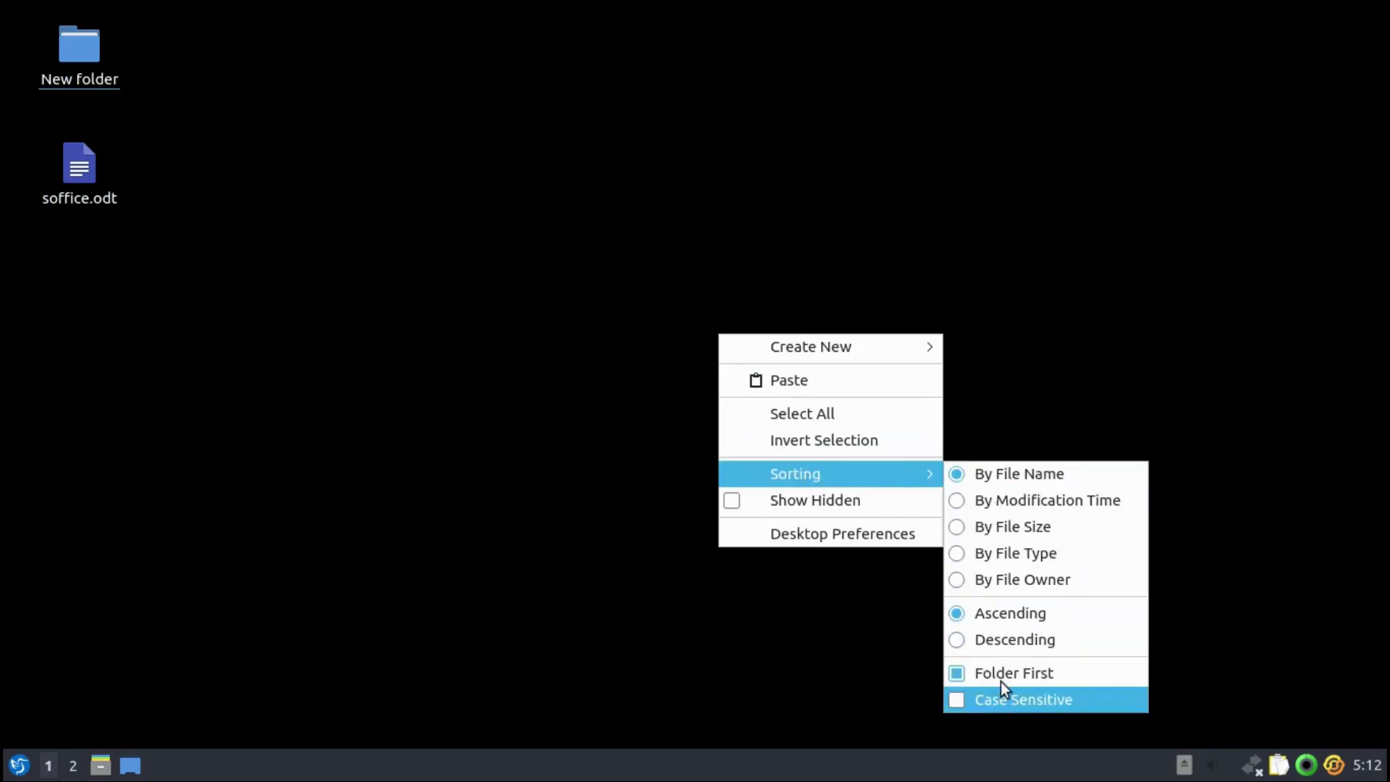
{"action": "left_click", "coordinate": [734, 501]}
{"action": "right_click", "coordinate": [737, 469]}
{"action": "left_click", "coordinate": [746, 629]}
- Open the Desktop Preferences and look at the available wallpaper modes
{"action": "right_click", "coordinate": [741, 480]}
{"action": "left_click", "coordinate": [814, 678]}
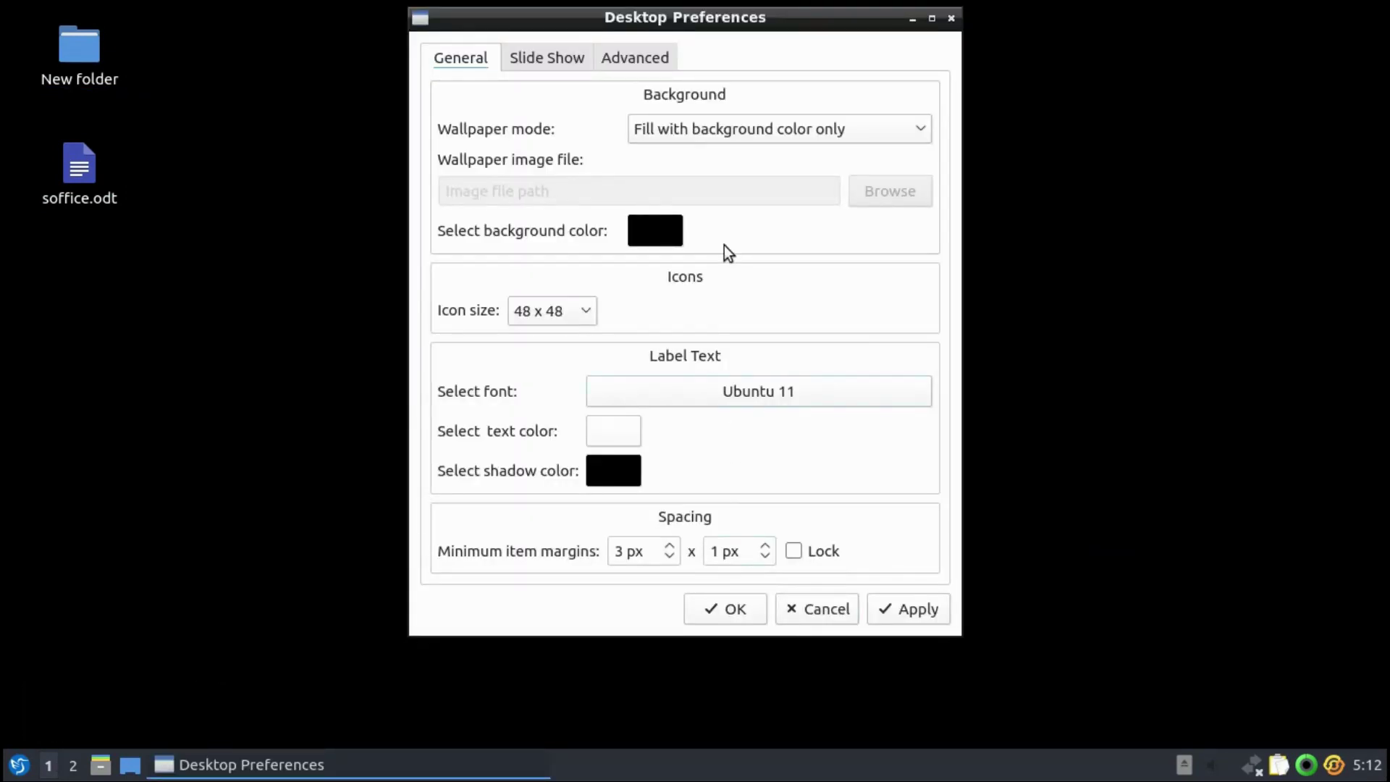
{"action": "left_click", "coordinate": [712, 127]}
{"action": "left_click", "coordinate": [713, 126]}
- Set the desktop icon size to 96 x 96 and apply it
{"action": "left_click", "coordinate": [591, 312]}
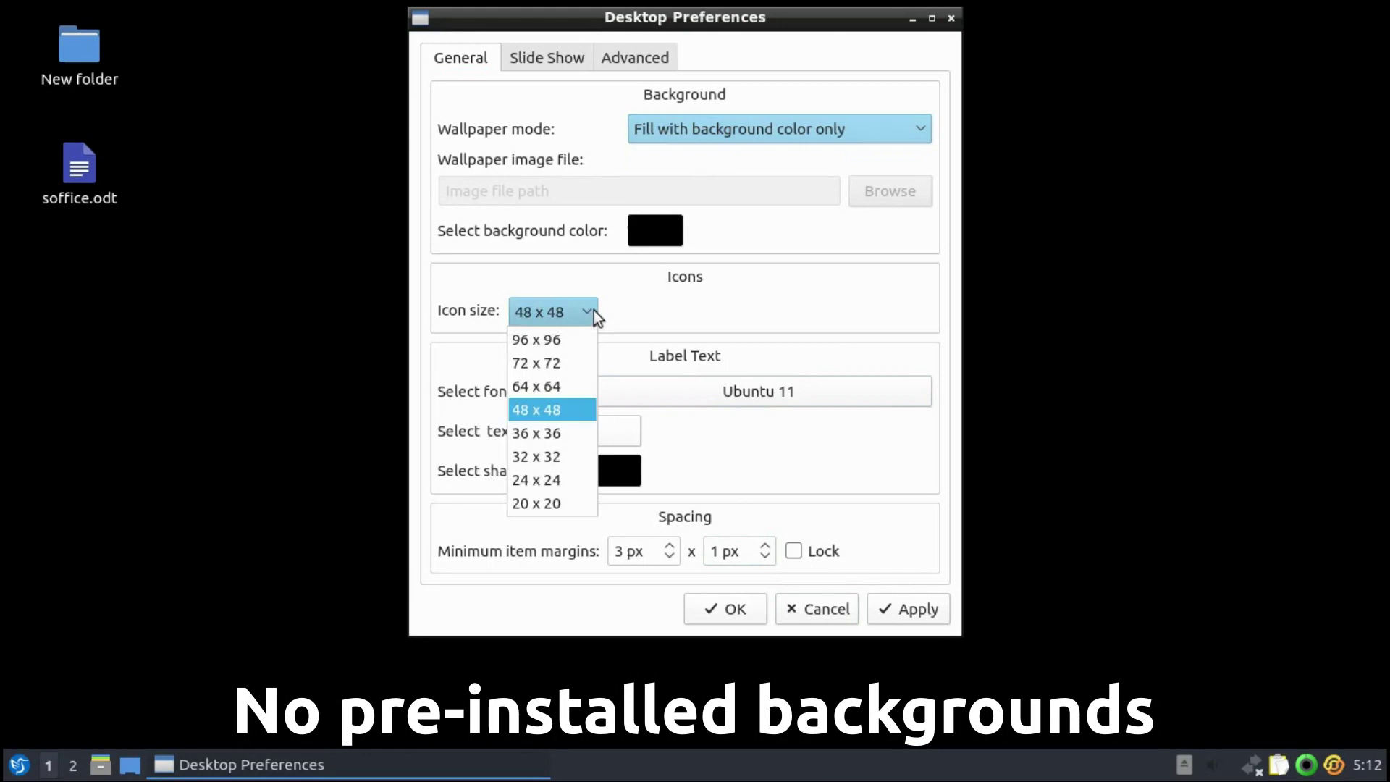
{"action": "left_click", "coordinate": [549, 339]}
{"action": "left_click", "coordinate": [907, 609]}
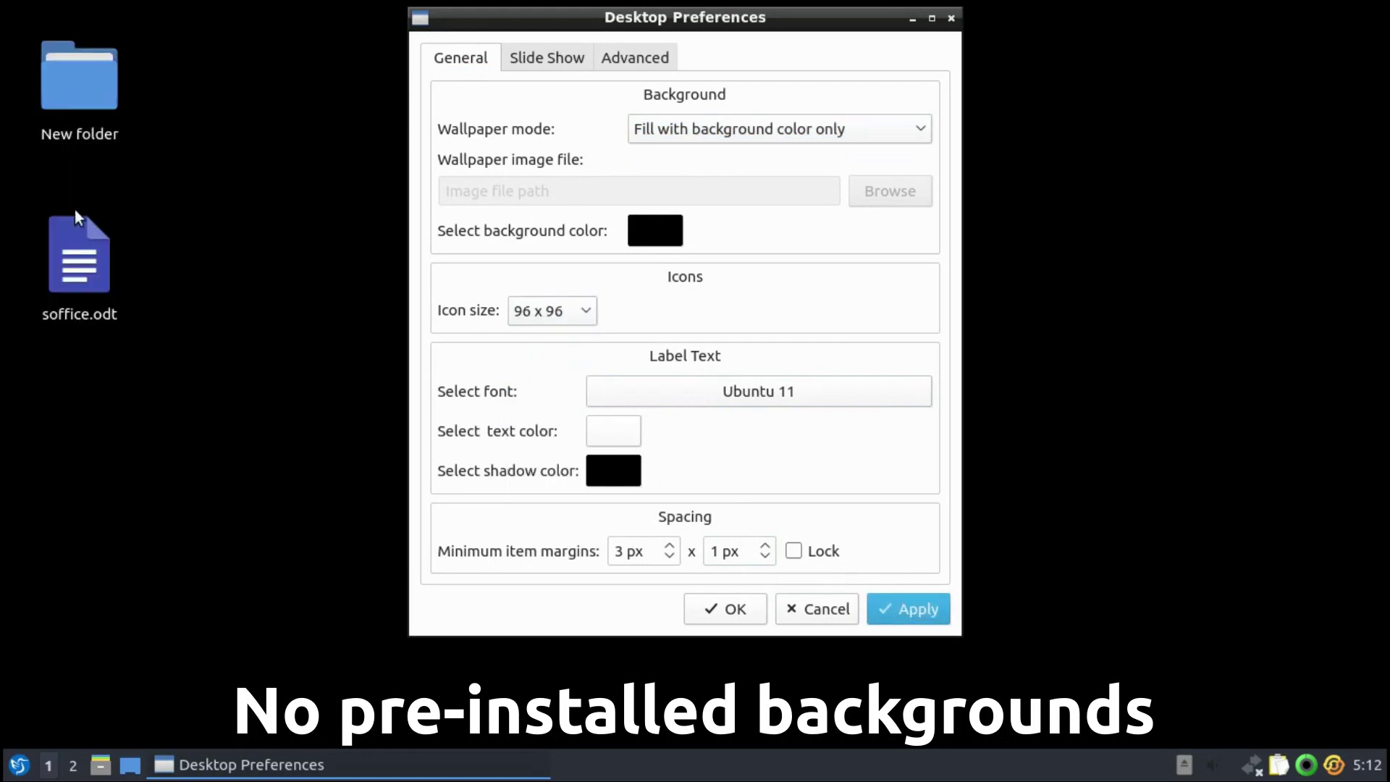
- Set the desktop icon size to 20 x 20 and apply it
{"action": "left_click", "coordinate": [540, 320]}
{"action": "left_click", "coordinate": [532, 500]}
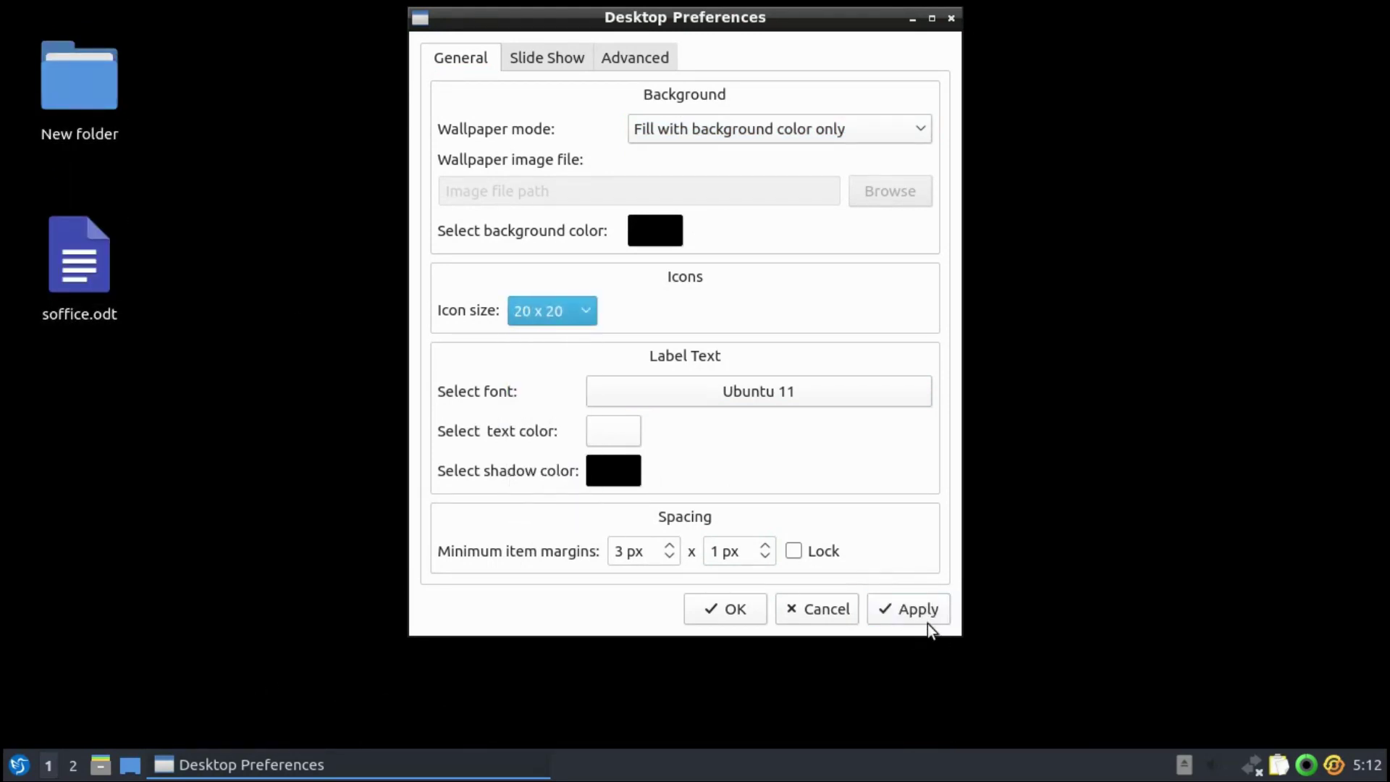
{"action": "left_click", "coordinate": [894, 613]}
- Set the desktop icon size to 48 x 48 and apply it
{"action": "left_click", "coordinate": [539, 319]}
{"action": "left_click", "coordinate": [536, 386]}
{"action": "left_click", "coordinate": [922, 611]}
- Enable the wallpaper slide show, browse for its image folder without choosing one, and disable the slide show again
{"action": "left_click", "coordinate": [531, 62]}
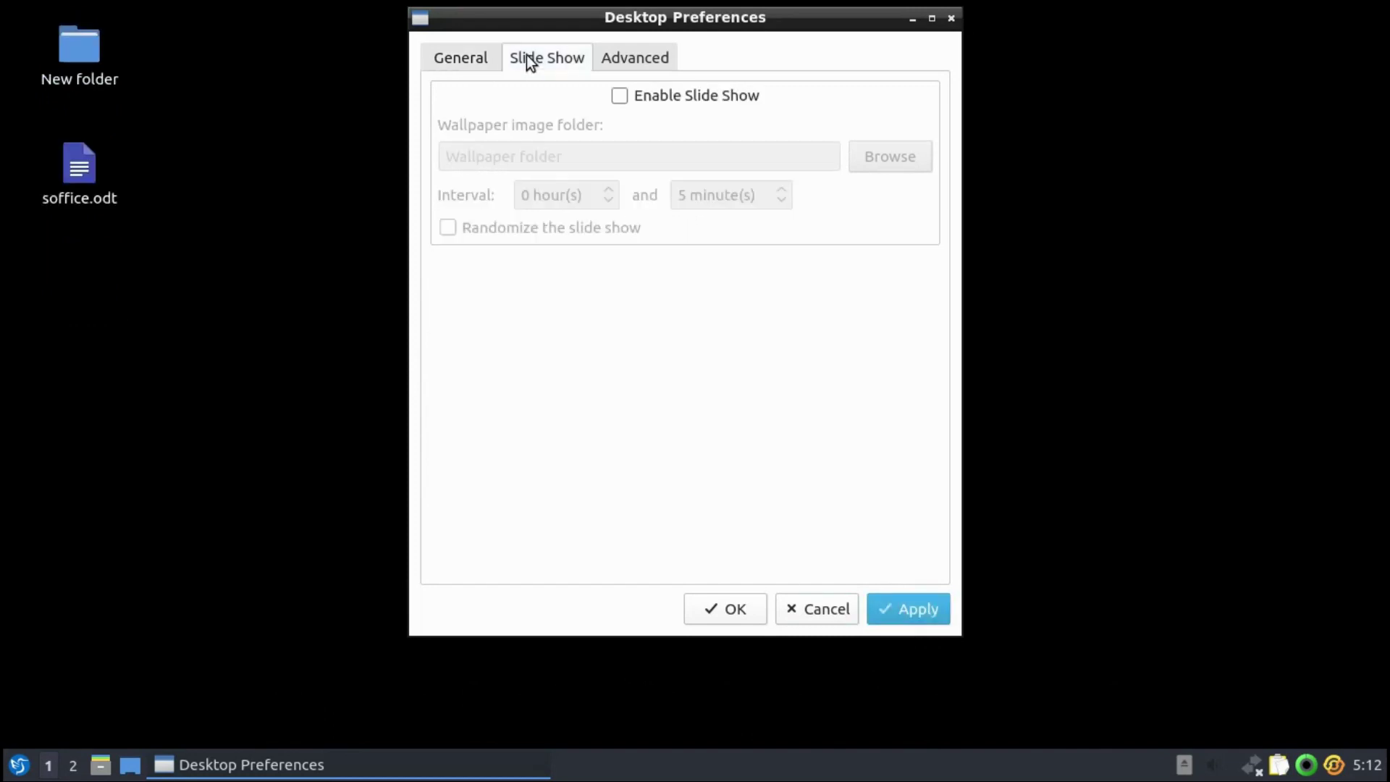
{"action": "left_click", "coordinate": [615, 106]}
{"action": "left_click", "coordinate": [888, 158]}
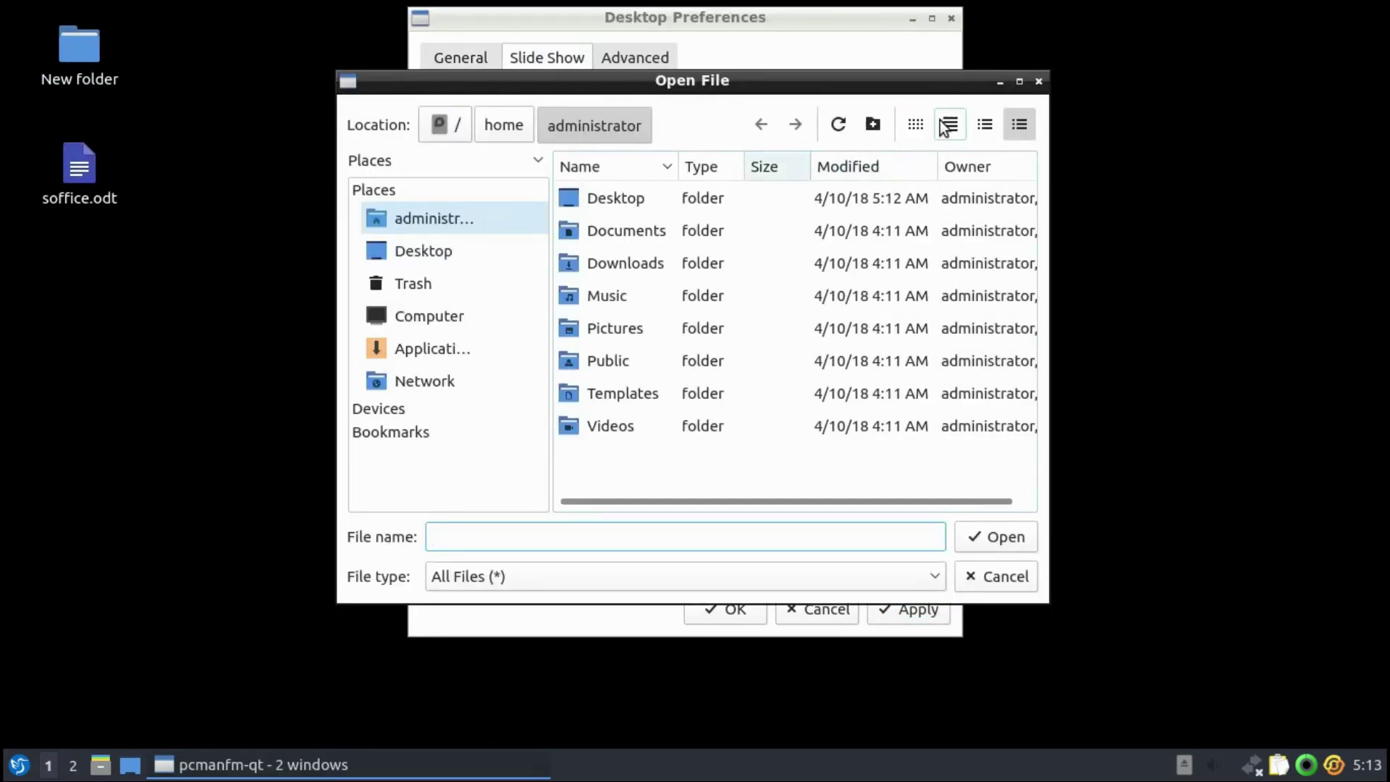
{"action": "left_click", "coordinate": [1039, 81]}
{"action": "left_click", "coordinate": [616, 106]}
- View the advanced window manager setting, and apply and close the Desktop Preferences
{"action": "left_click", "coordinate": [627, 59]}
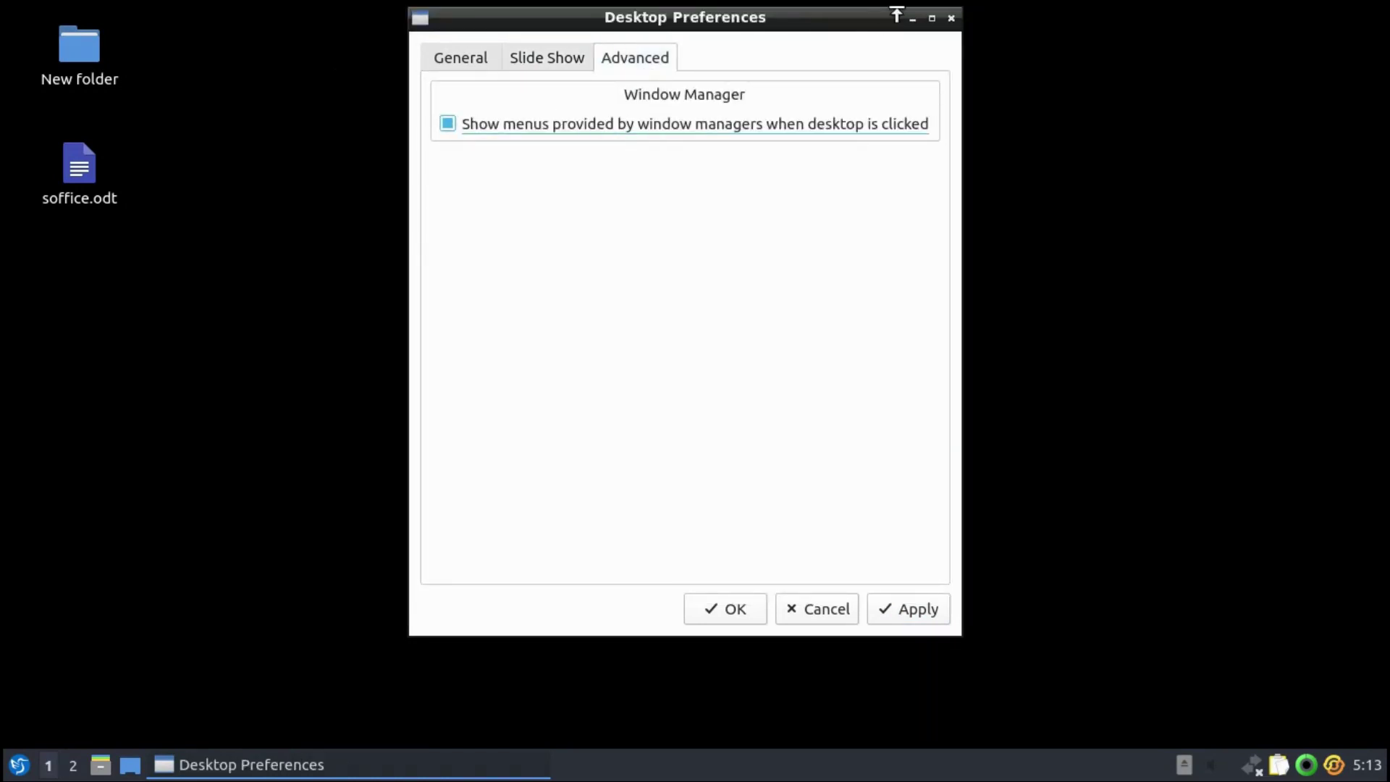
{"action": "left_click", "coordinate": [930, 612]}
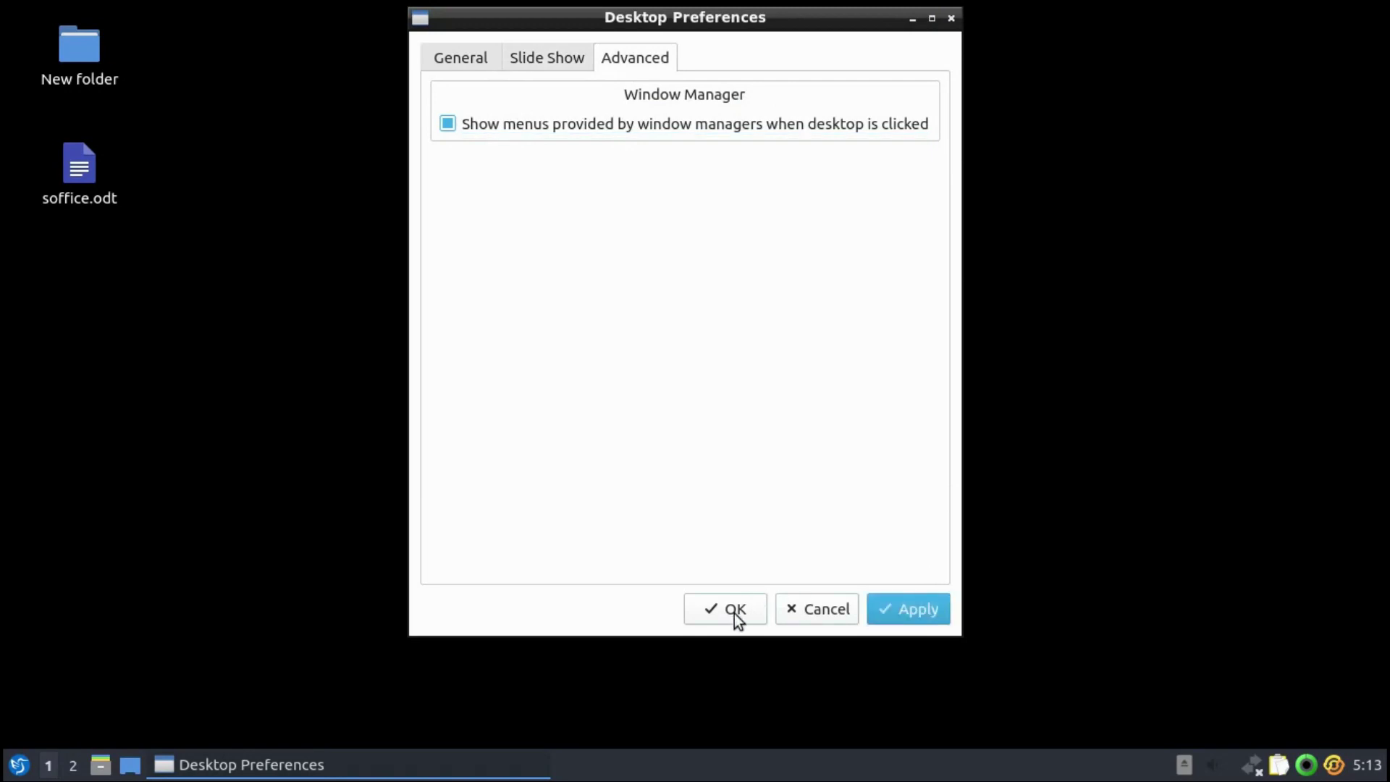
{"action": "left_click", "coordinate": [736, 612]}
- View the clock's calendar and the battery information from the system tray, closing each one again
{"action": "left_click", "coordinate": [1367, 766]}
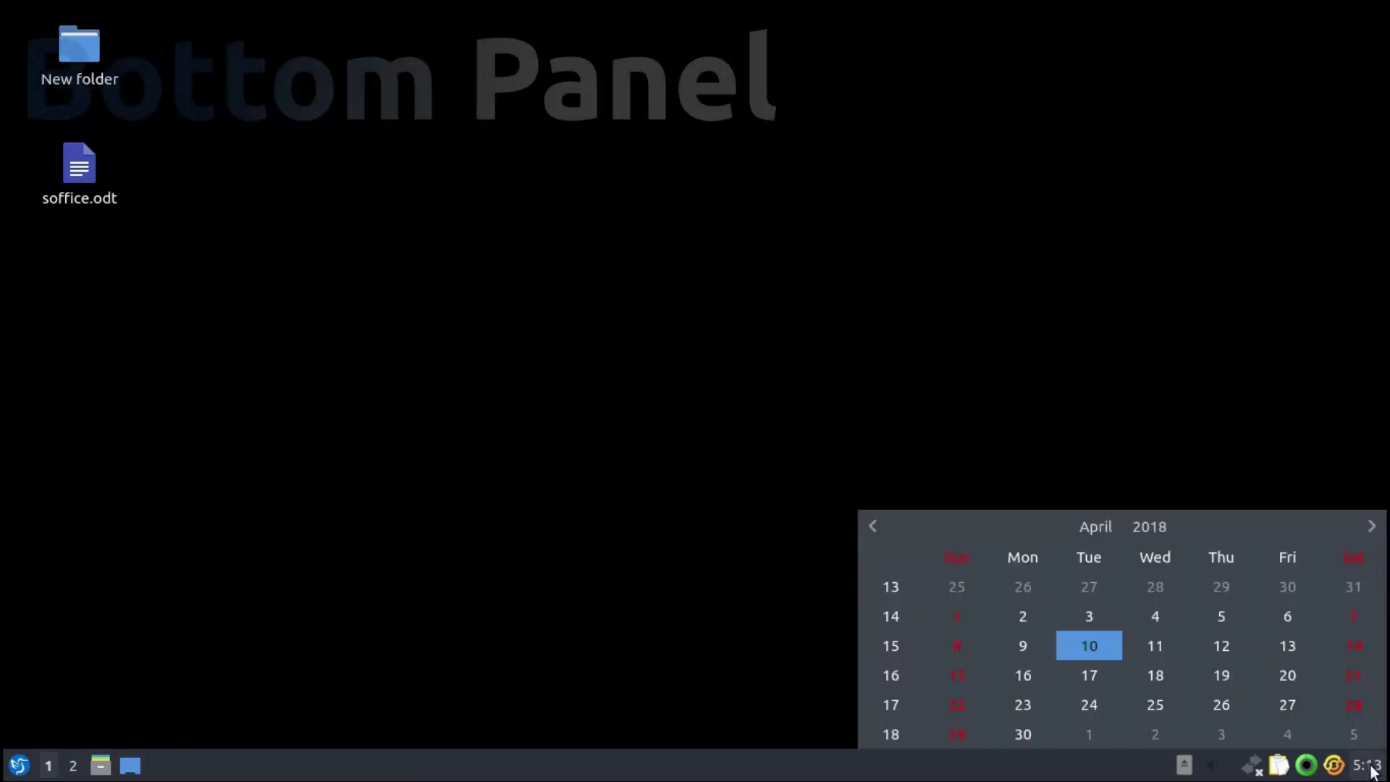
{"action": "left_click", "coordinate": [1335, 769]}
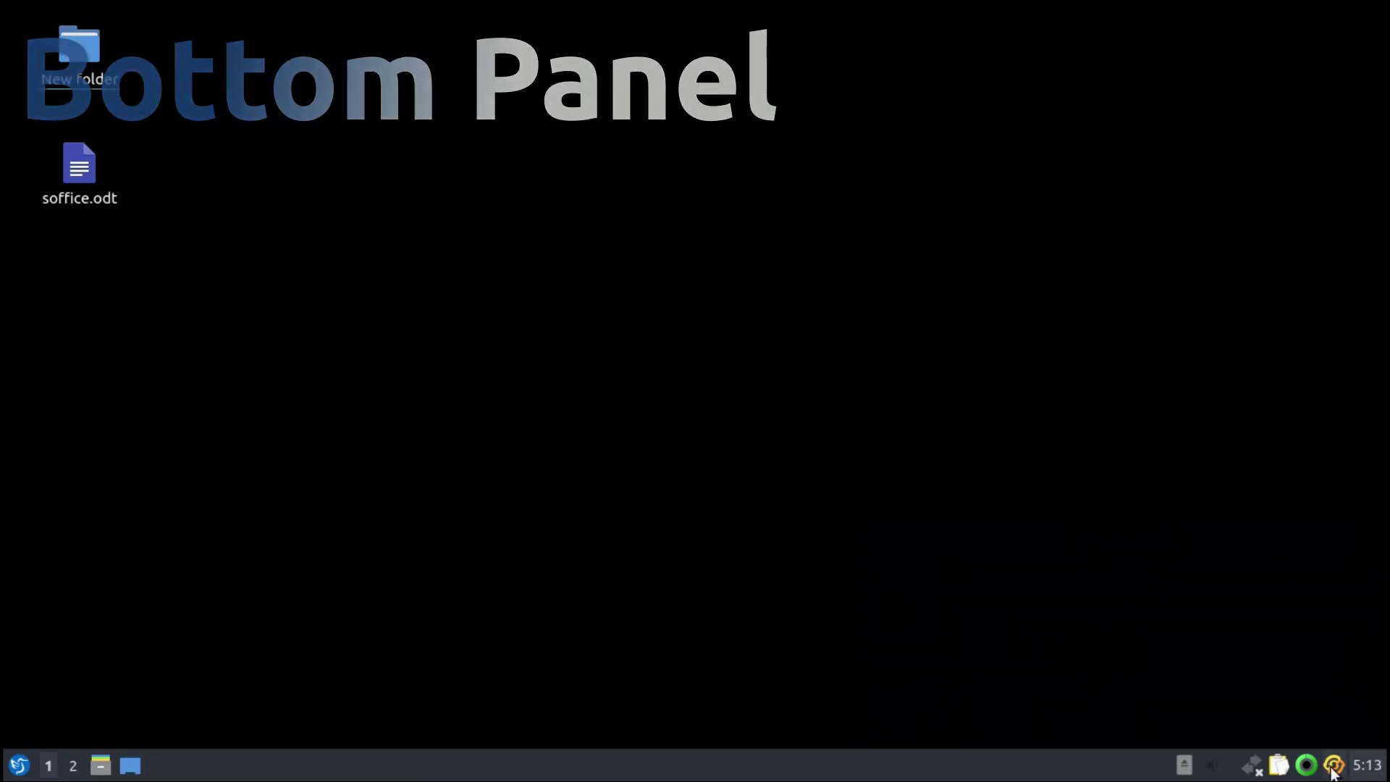
{"action": "left_click", "coordinate": [1307, 765]}
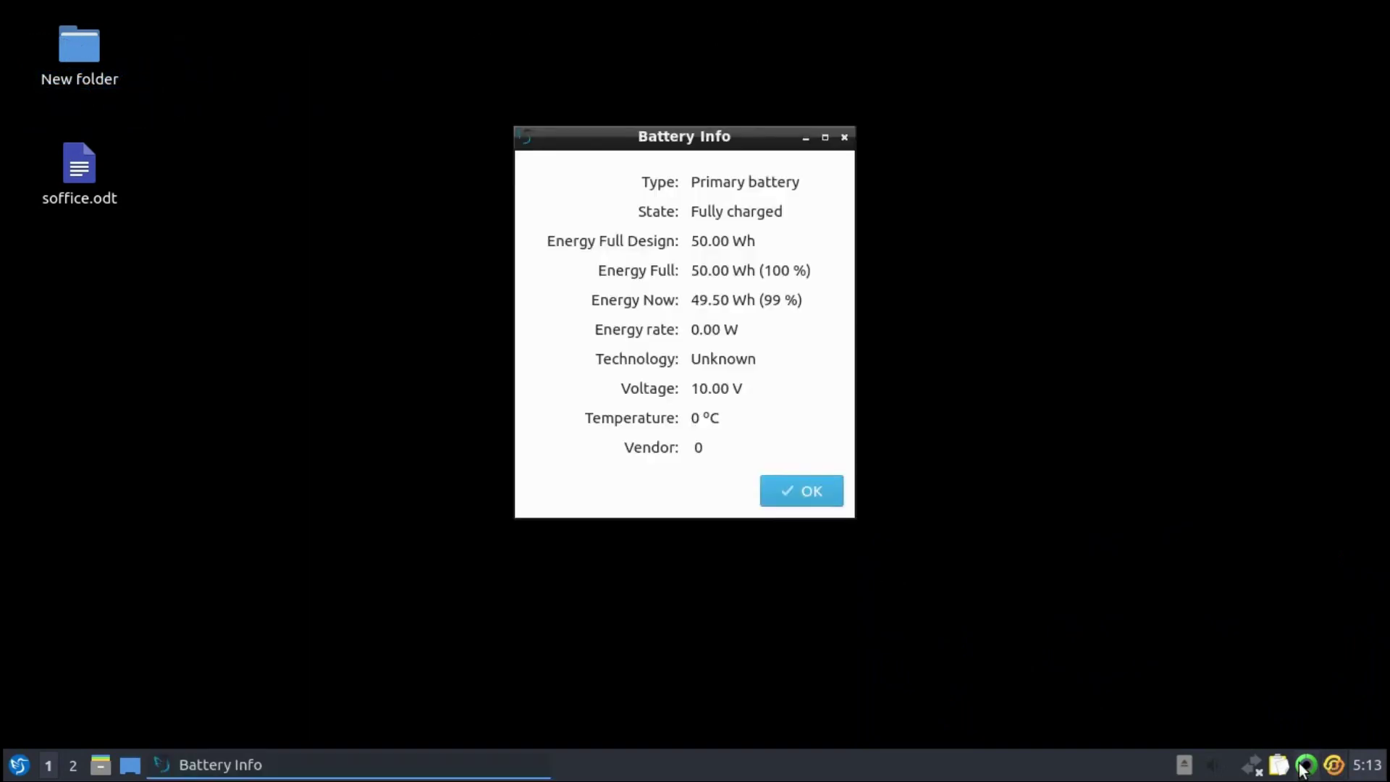
{"action": "left_click", "coordinate": [801, 499]}
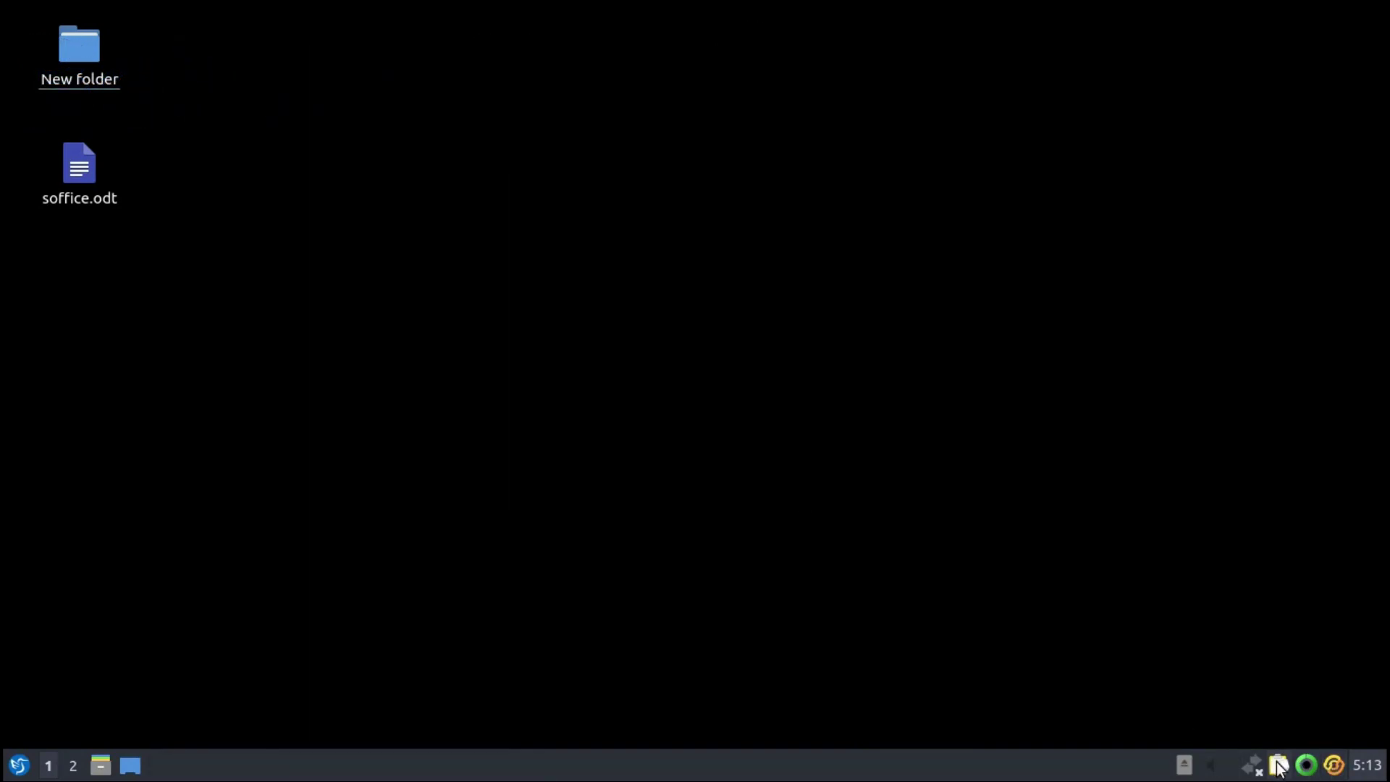
- View the network connections, the removable media list and the volume level from the system tray
{"action": "left_click", "coordinate": [1253, 767]}
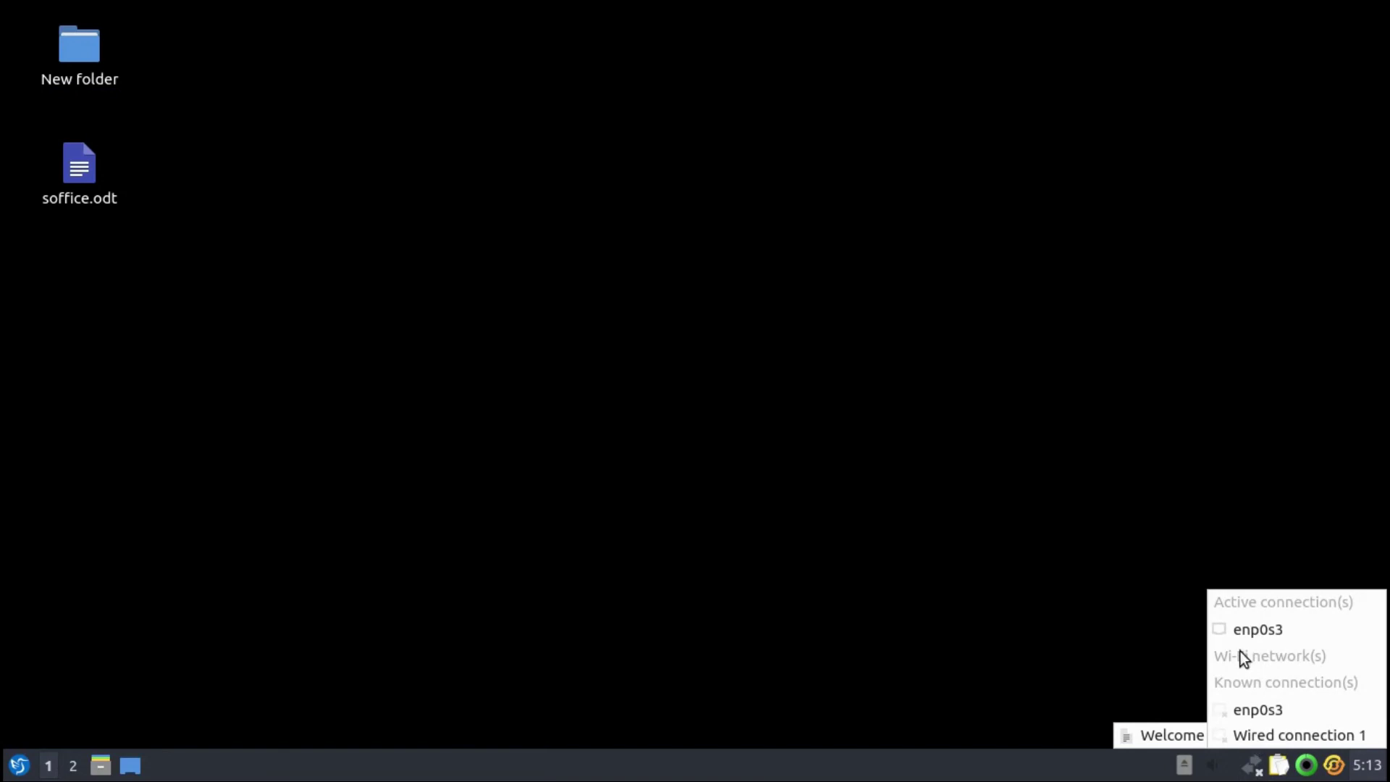
{"action": "left_click", "coordinate": [1191, 762]}
{"action": "left_click", "coordinate": [1213, 767]}
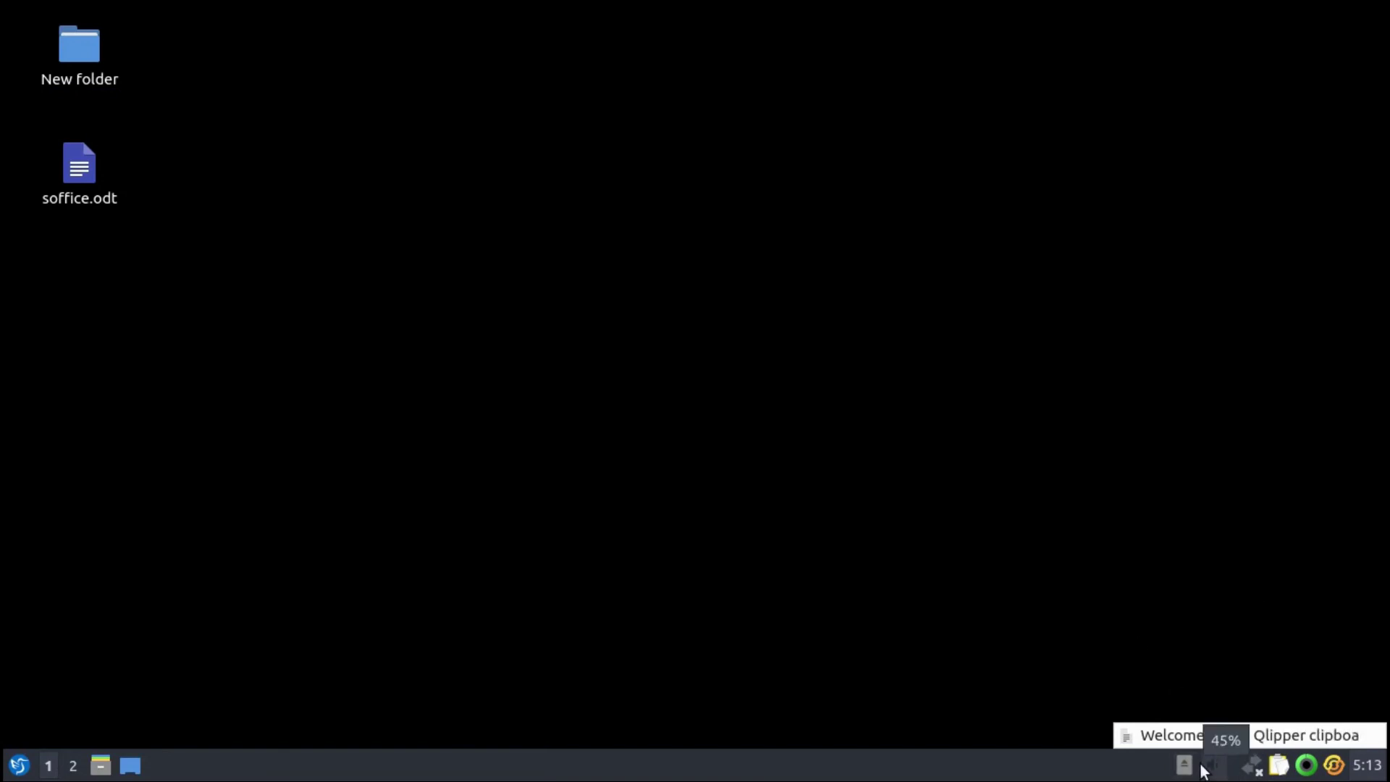
- Add a new panel along the top of the desktop and place a CPU monitor widget on it
{"action": "right_click", "coordinate": [1018, 763]}
{"action": "left_click", "coordinate": [1080, 711]}
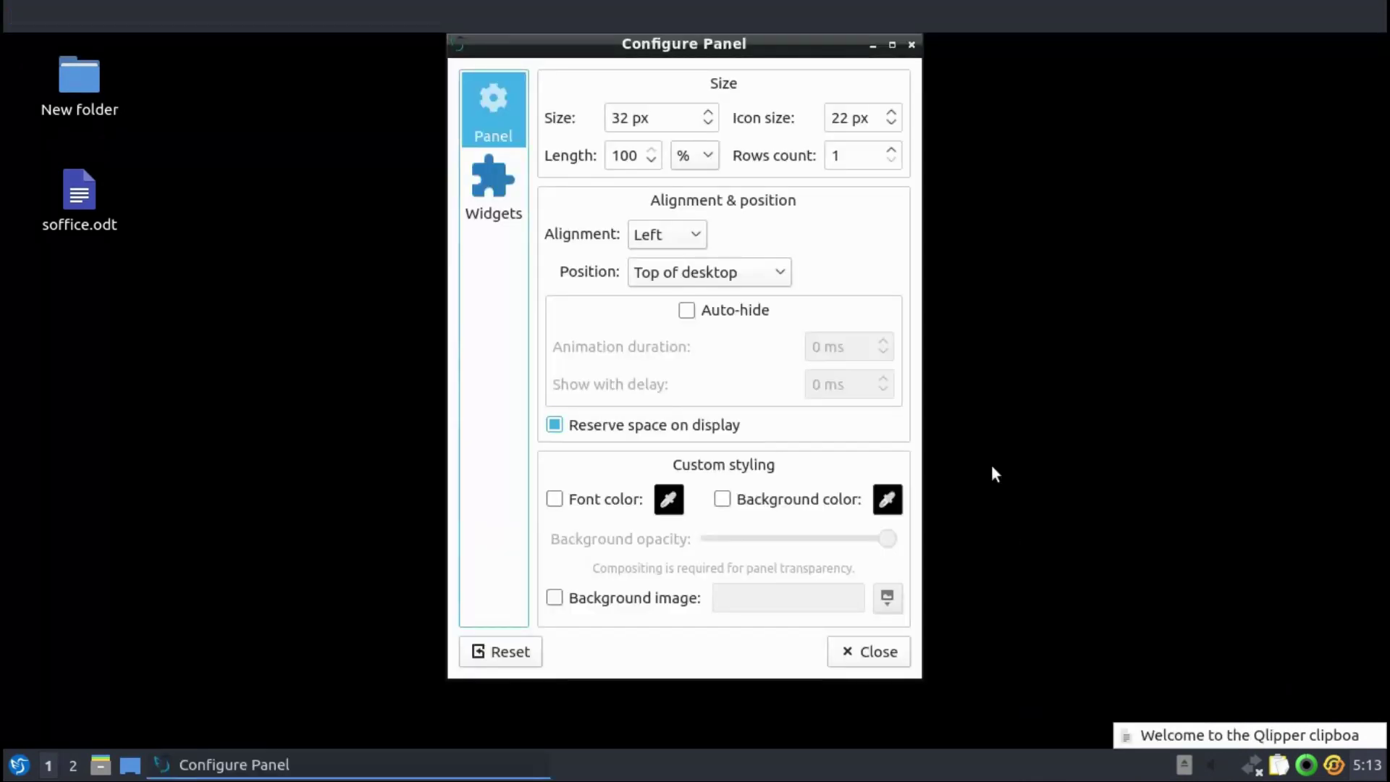
{"action": "left_click", "coordinate": [498, 193]}
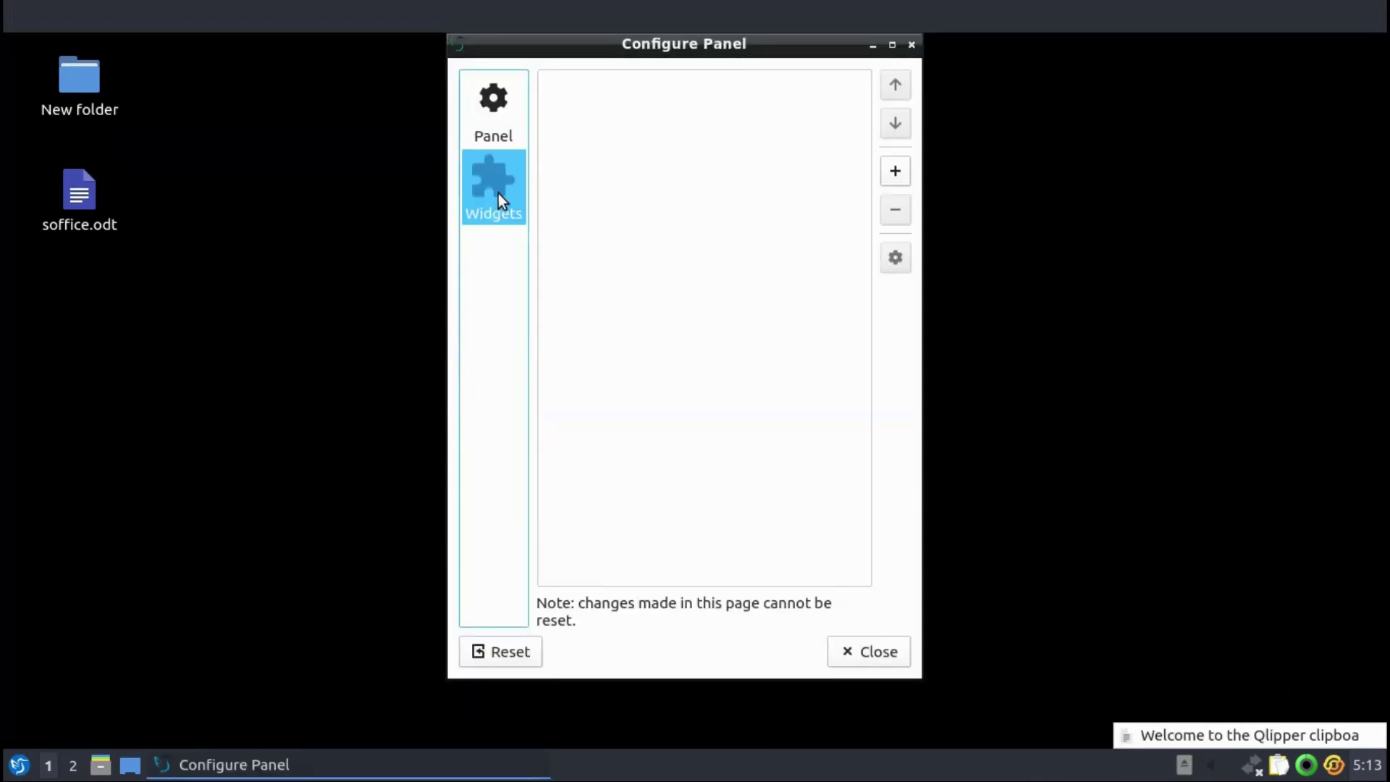
{"action": "left_click", "coordinate": [891, 178]}
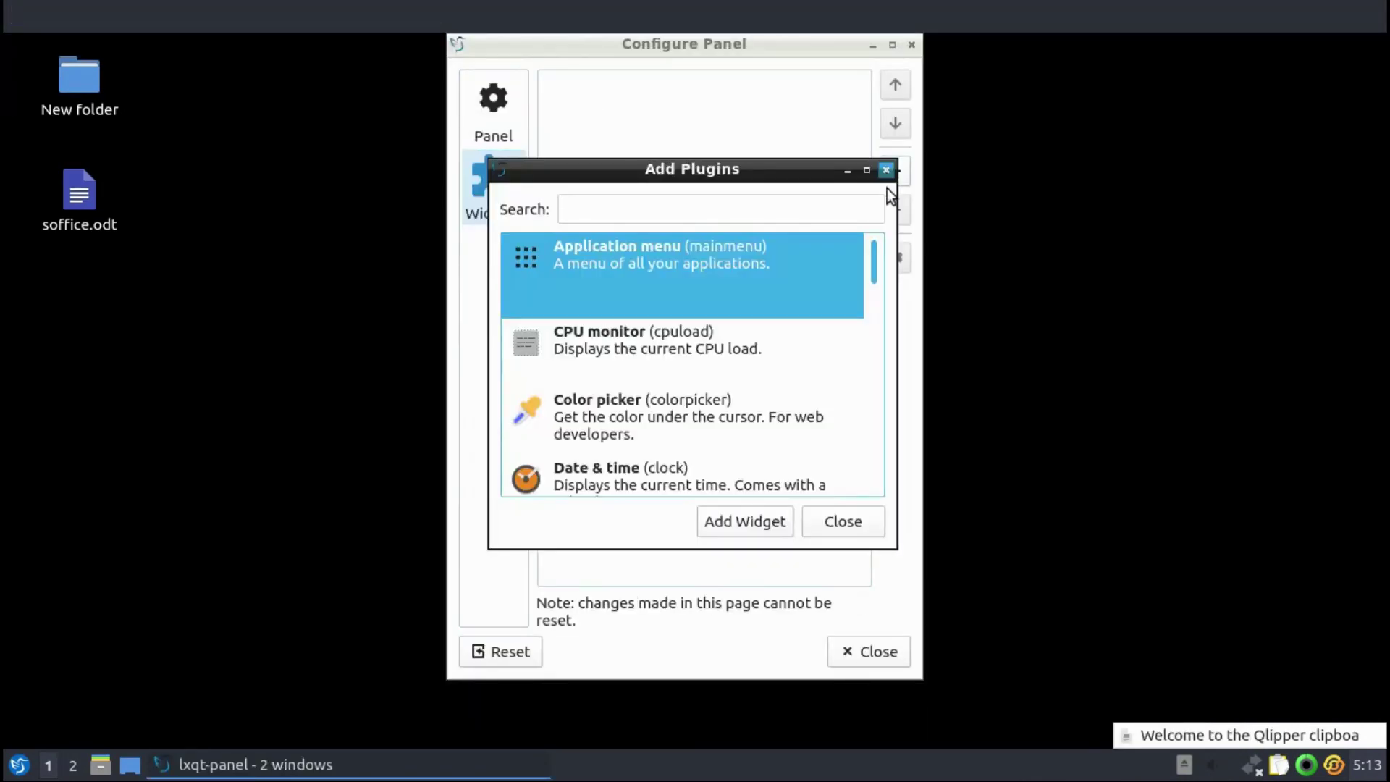
{"action": "left_click", "coordinate": [730, 337]}
{"action": "left_click", "coordinate": [753, 523]}
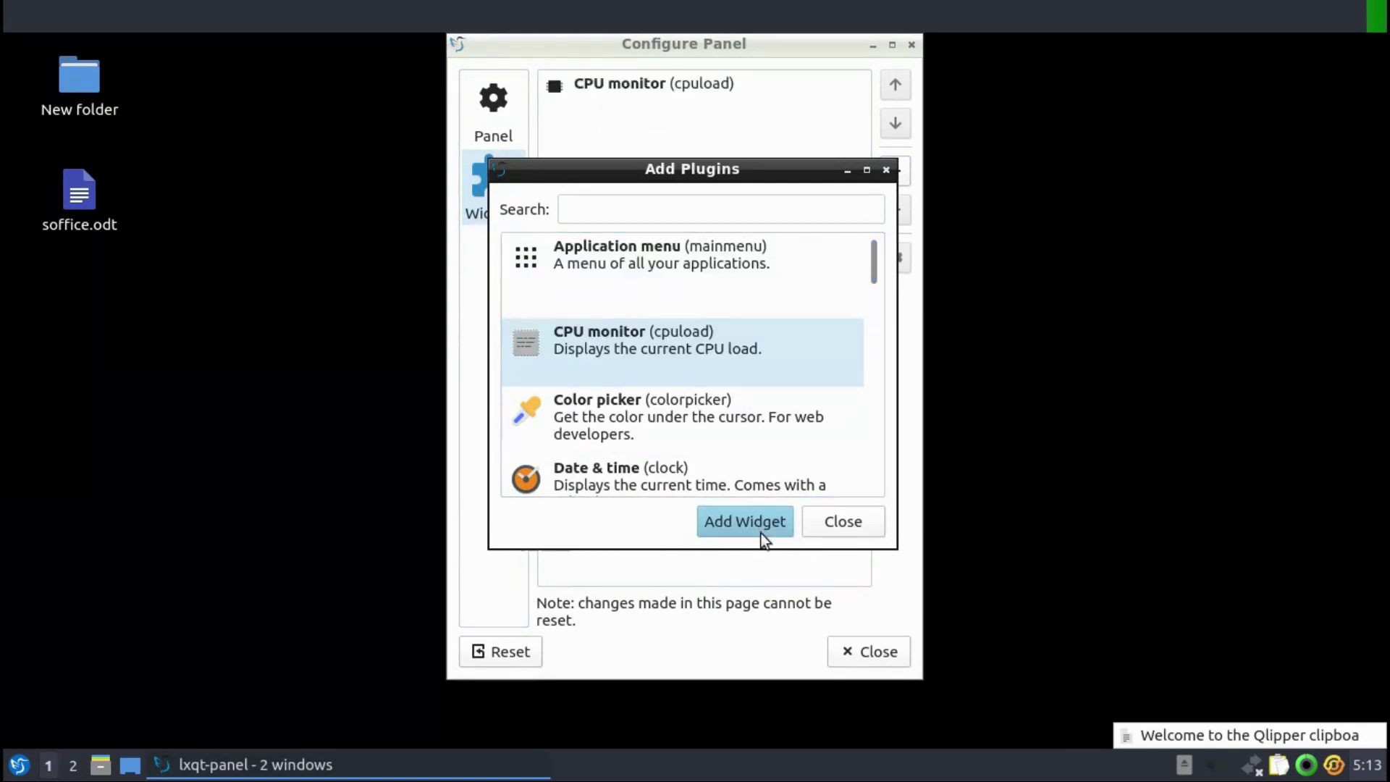
{"action": "left_click", "coordinate": [840, 525]}
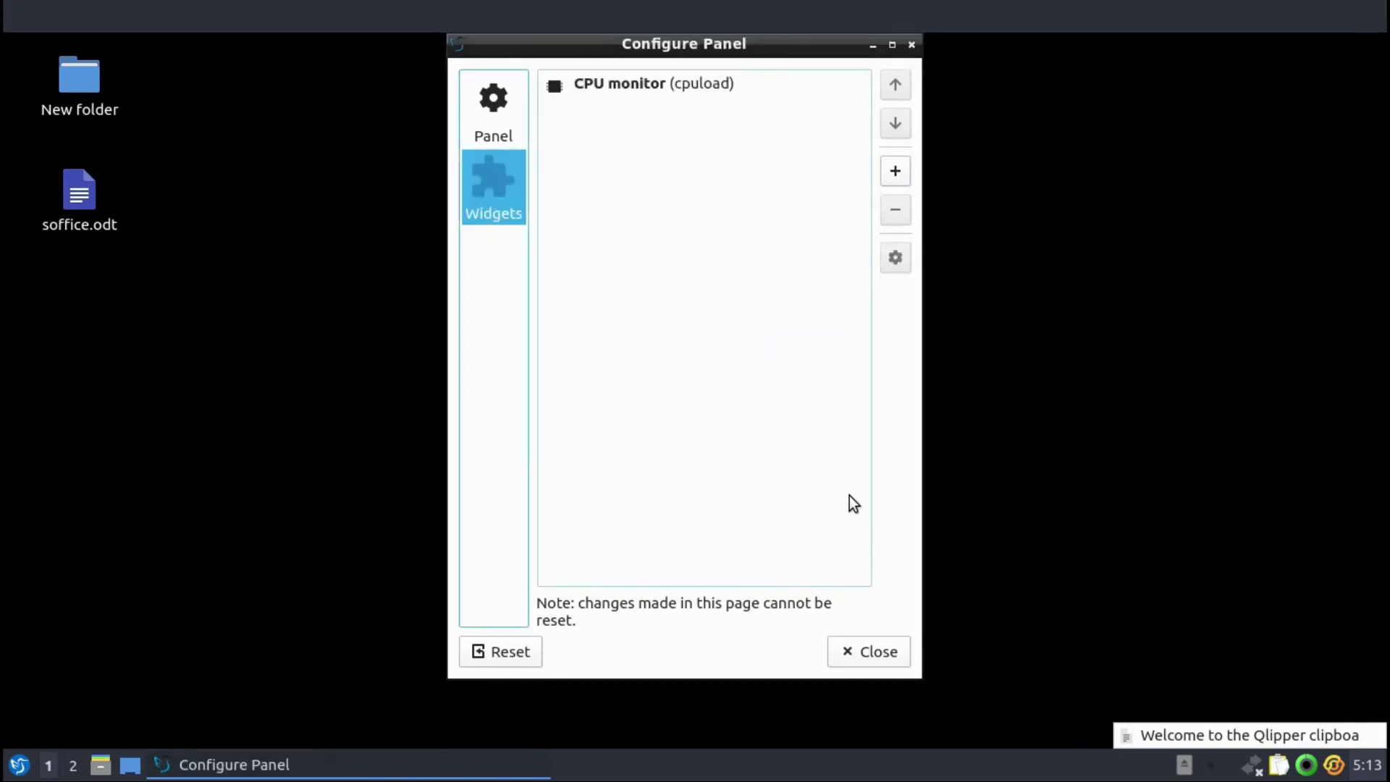
{"action": "left_click", "coordinate": [861, 647]}
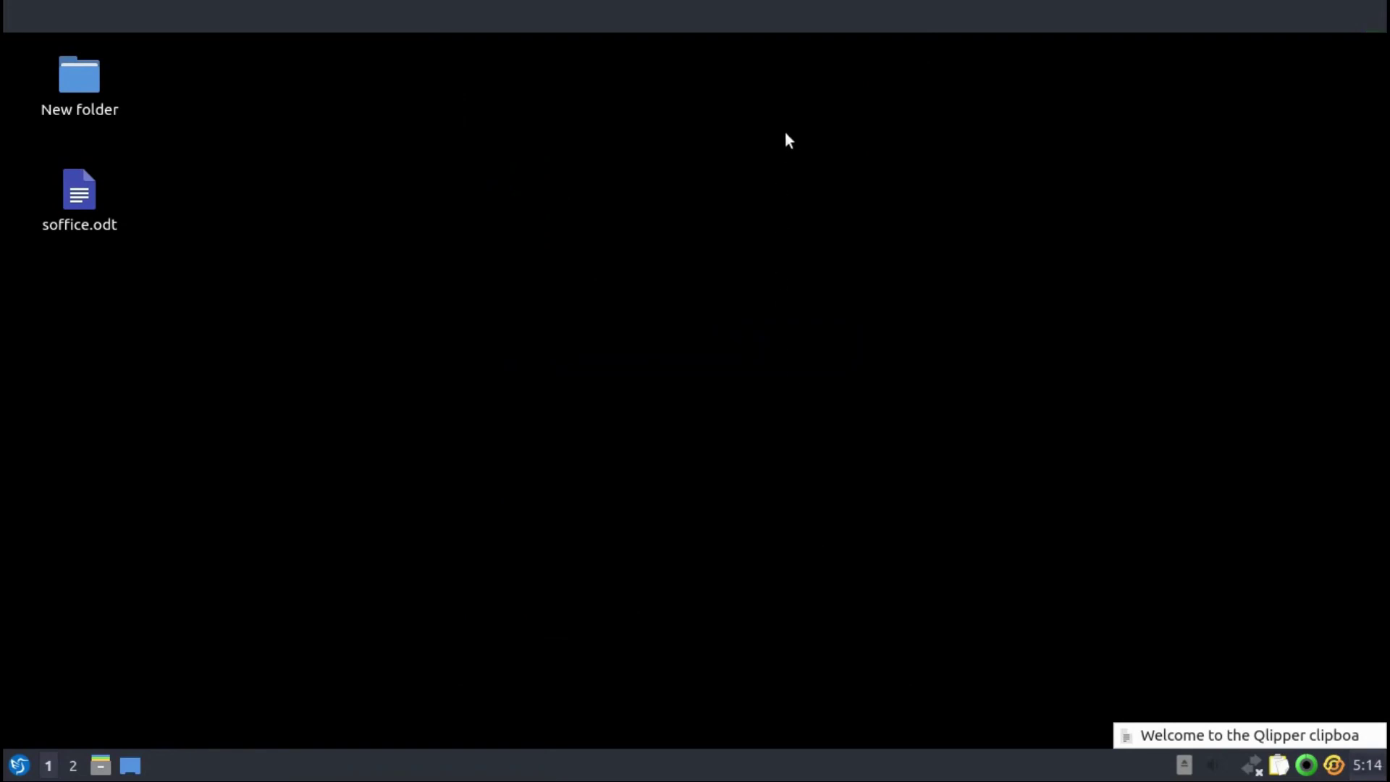
- Remove the additional panel from the top of the desktop
{"action": "right_click", "coordinate": [719, 11]}
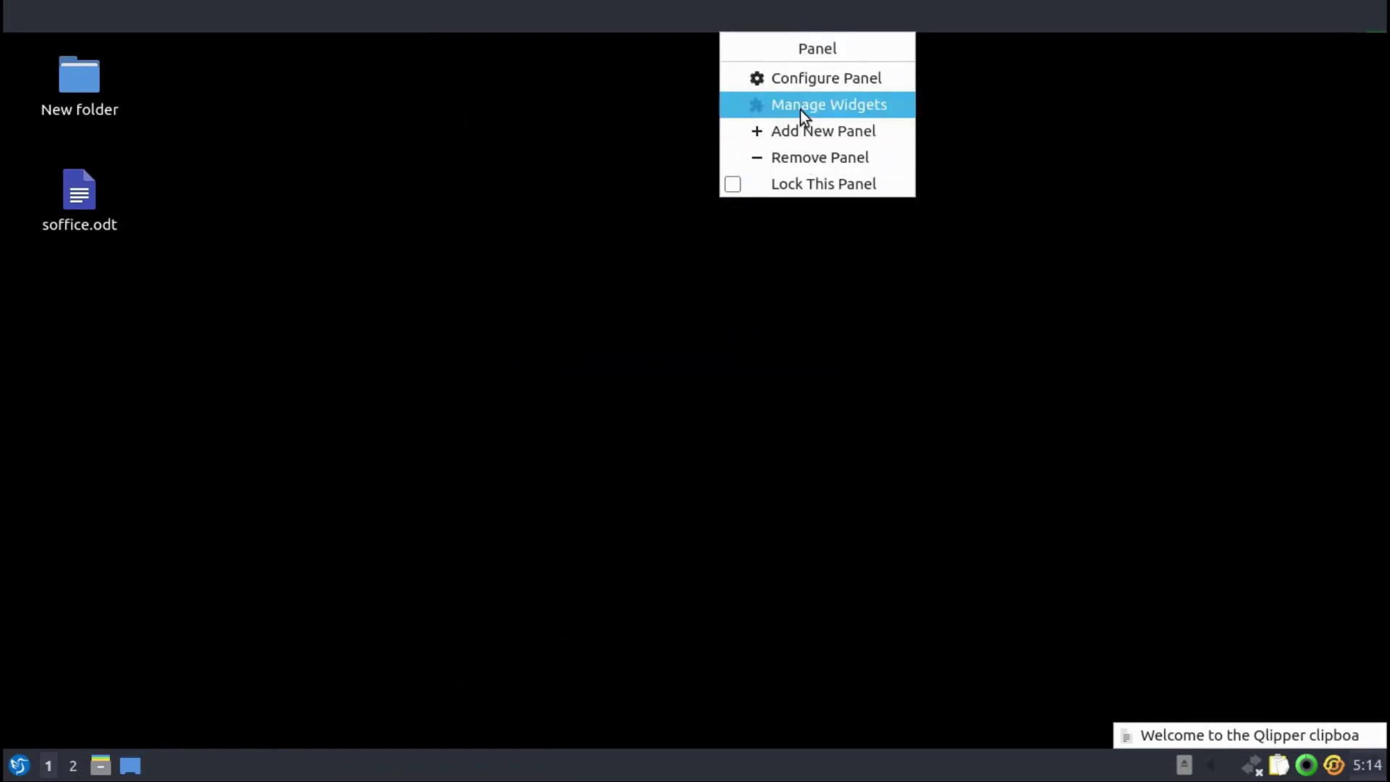
{"action": "left_click", "coordinate": [807, 154]}
{"action": "left_click", "coordinate": [738, 155]}
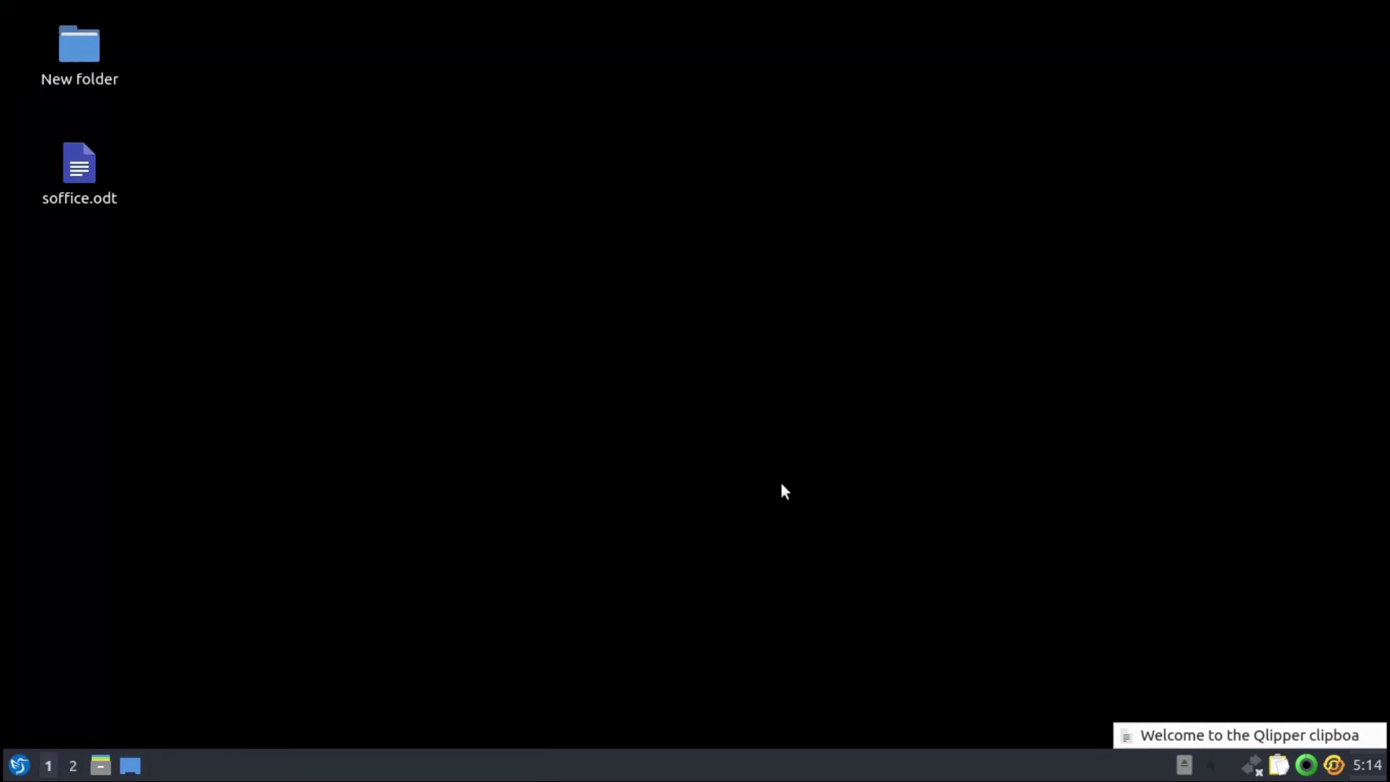
- Try to move the Task manager widget along the panel, and view its settings without changing them
{"action": "right_click", "coordinate": [813, 762]}
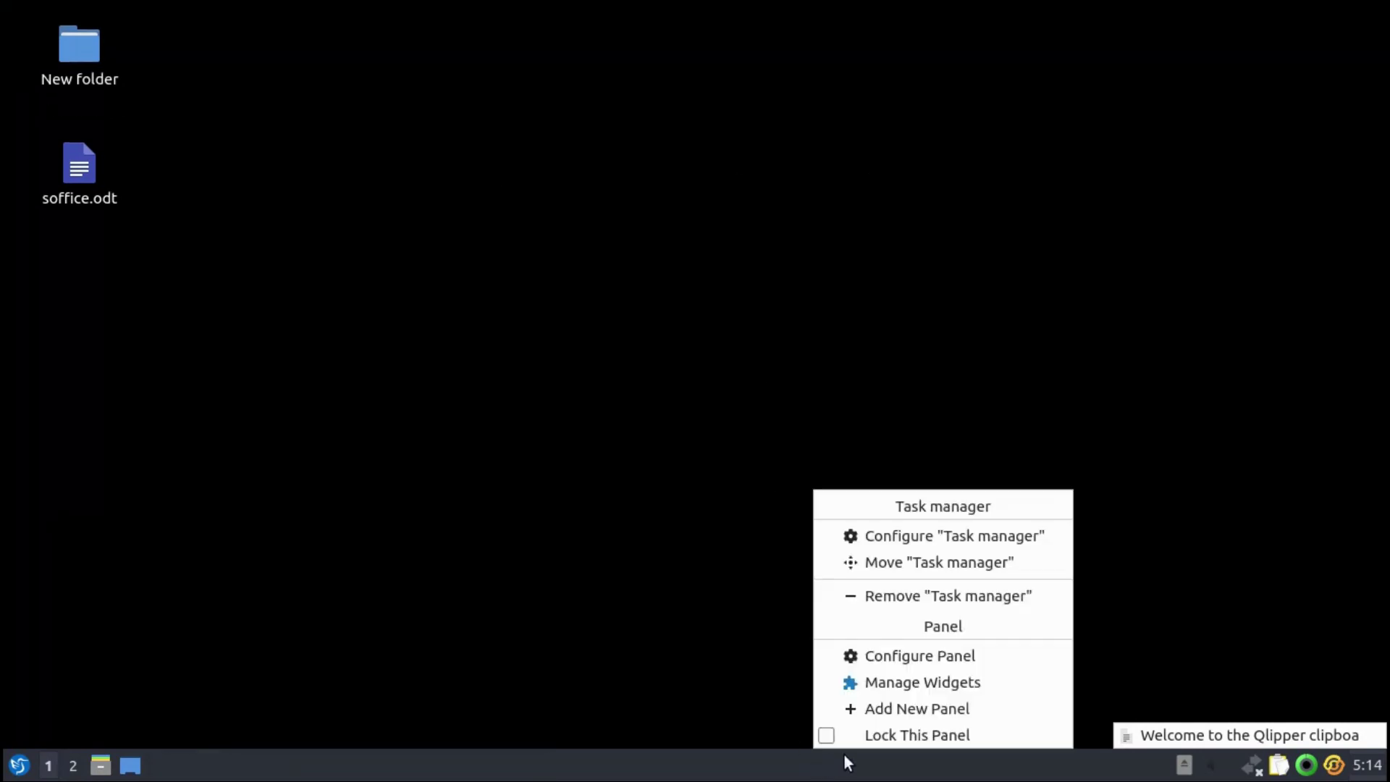
{"action": "left_click", "coordinate": [875, 566]}
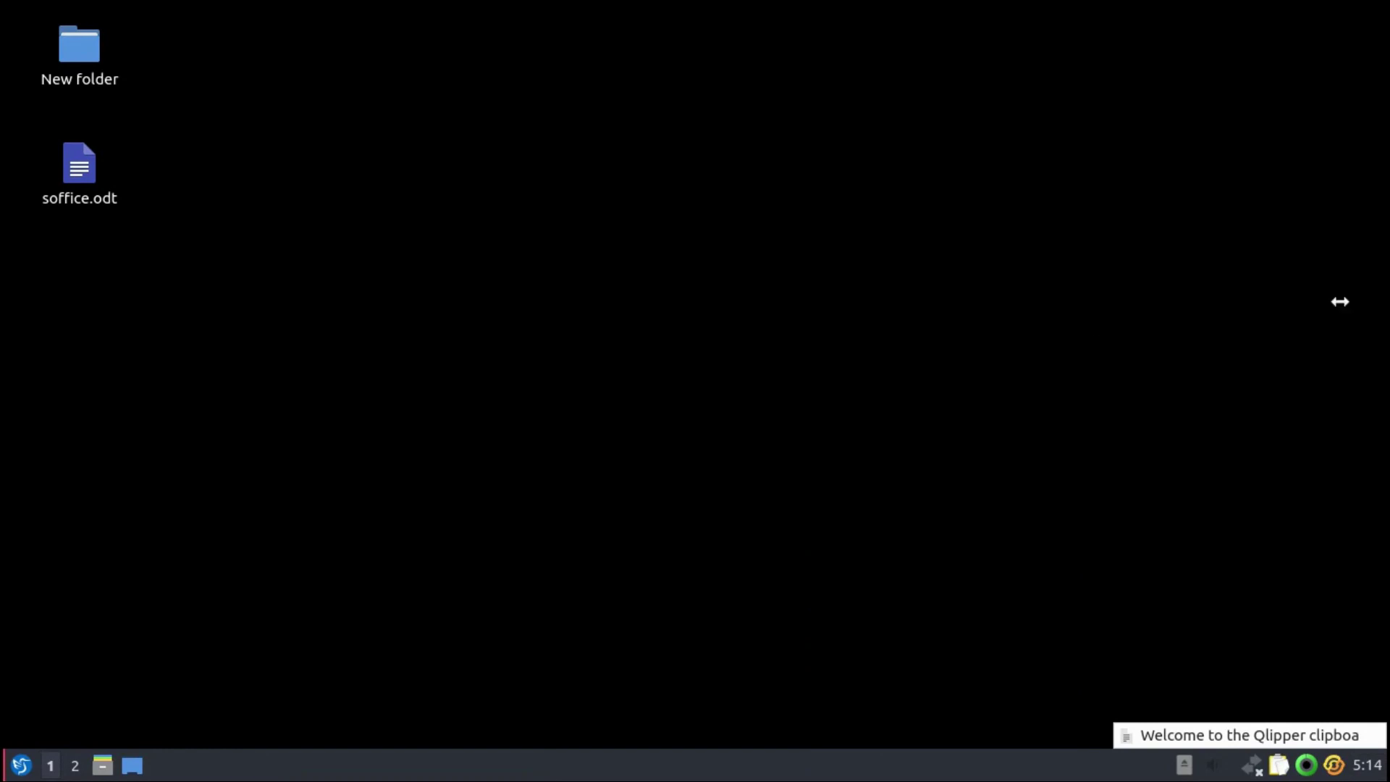
{"action": "right_click", "coordinate": [845, 778]}
{"action": "left_click", "coordinate": [926, 542]}
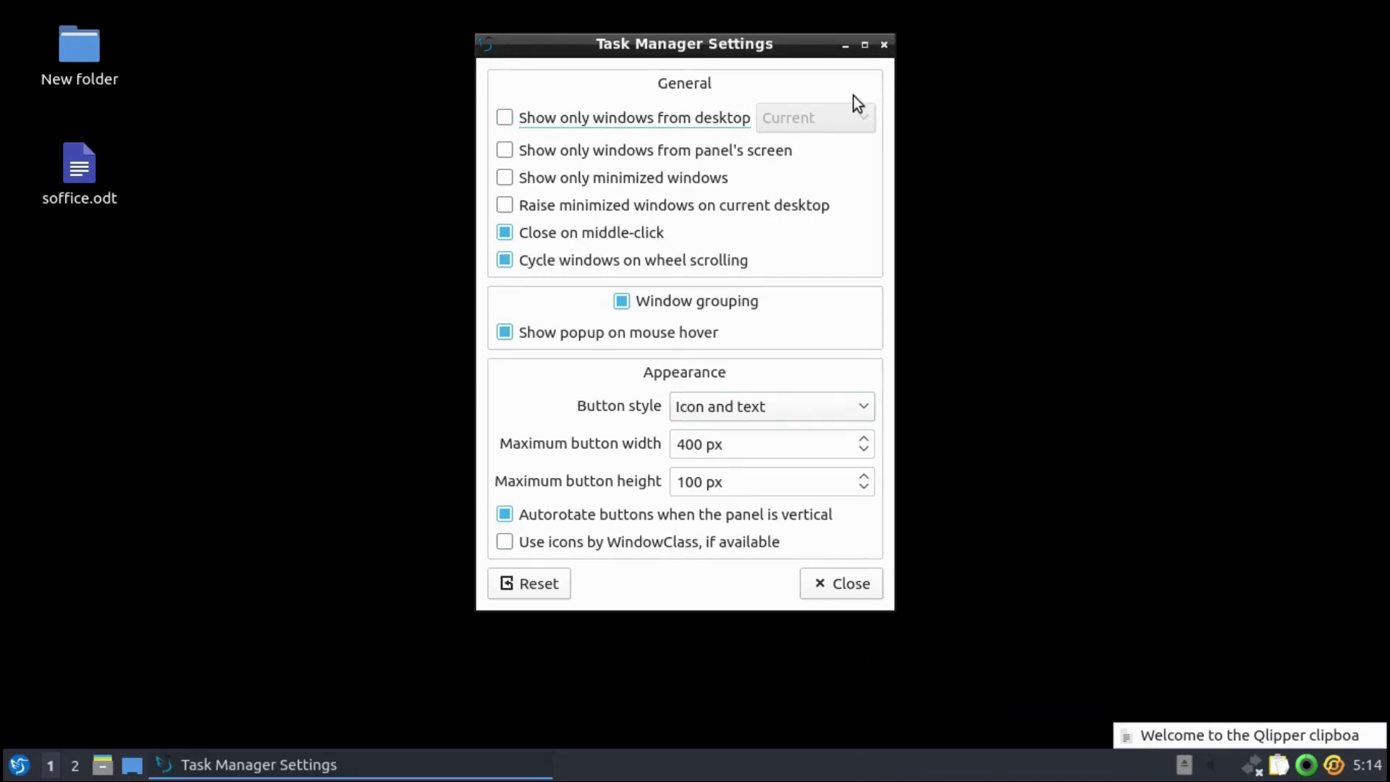
{"action": "left_click", "coordinate": [885, 45]}
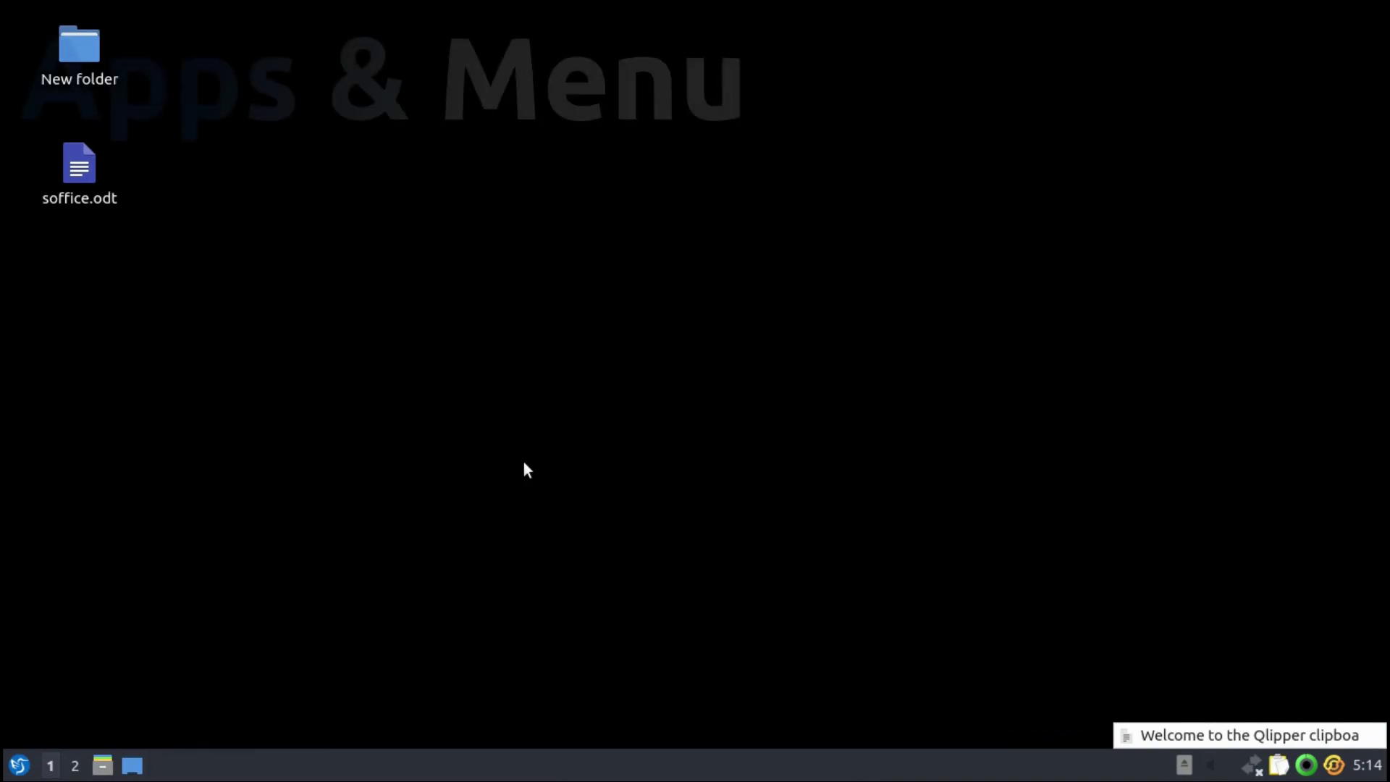
- Open the file manager, view its About information and close it again
{"action": "left_click", "coordinate": [105, 766]}
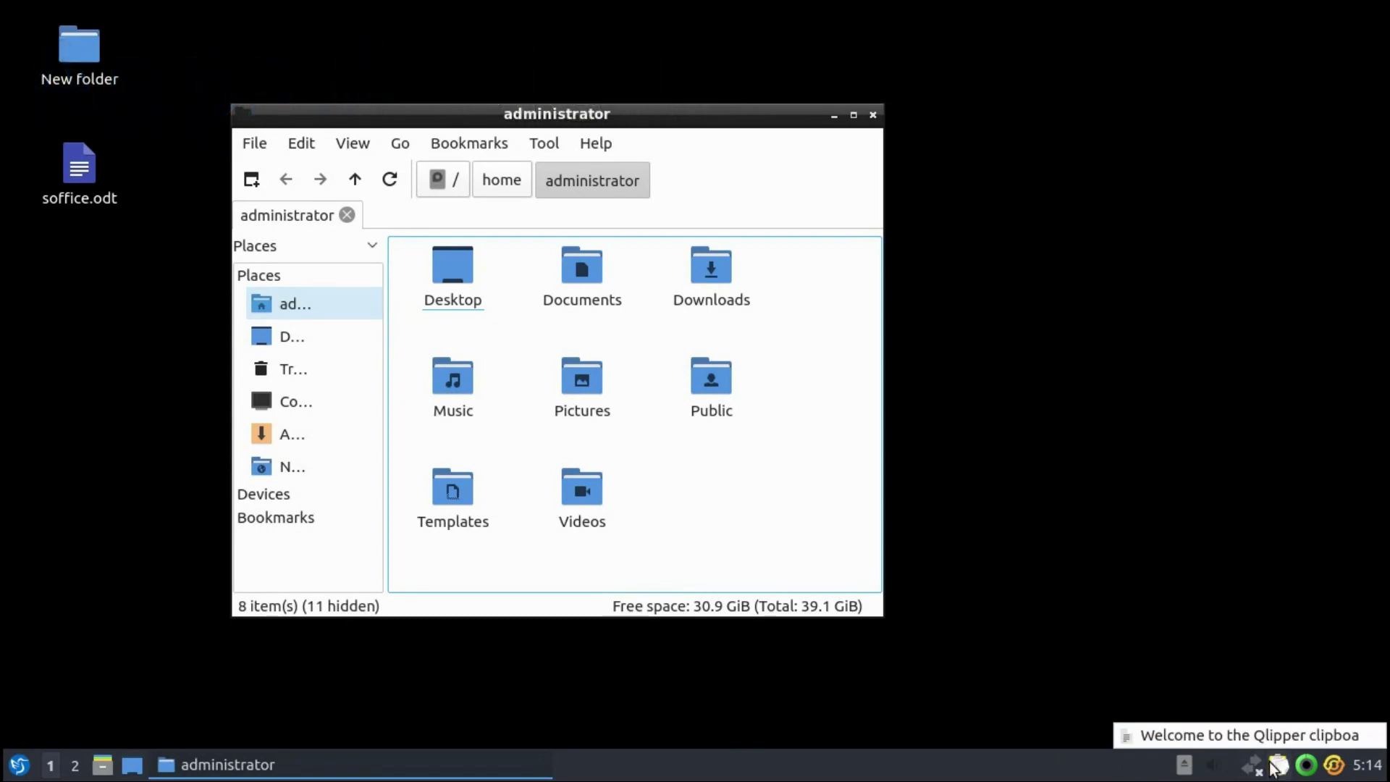
{"action": "left_click", "coordinate": [594, 143]}
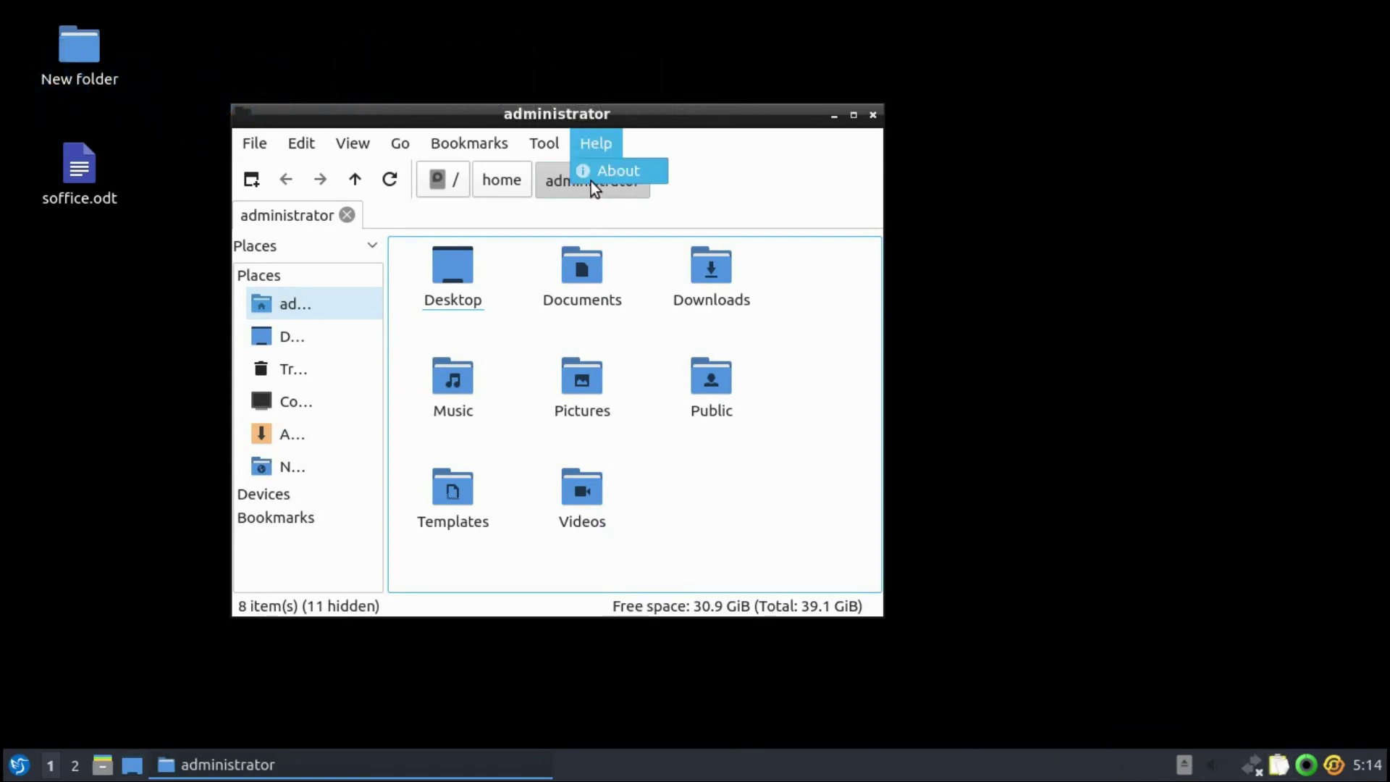
{"action": "left_click", "coordinate": [592, 180]}
{"action": "left_click", "coordinate": [901, 171]}
- Try the Thumbnail and Compact views on the home folder, and set it to the Detailed List view
{"action": "left_click", "coordinate": [367, 146]}
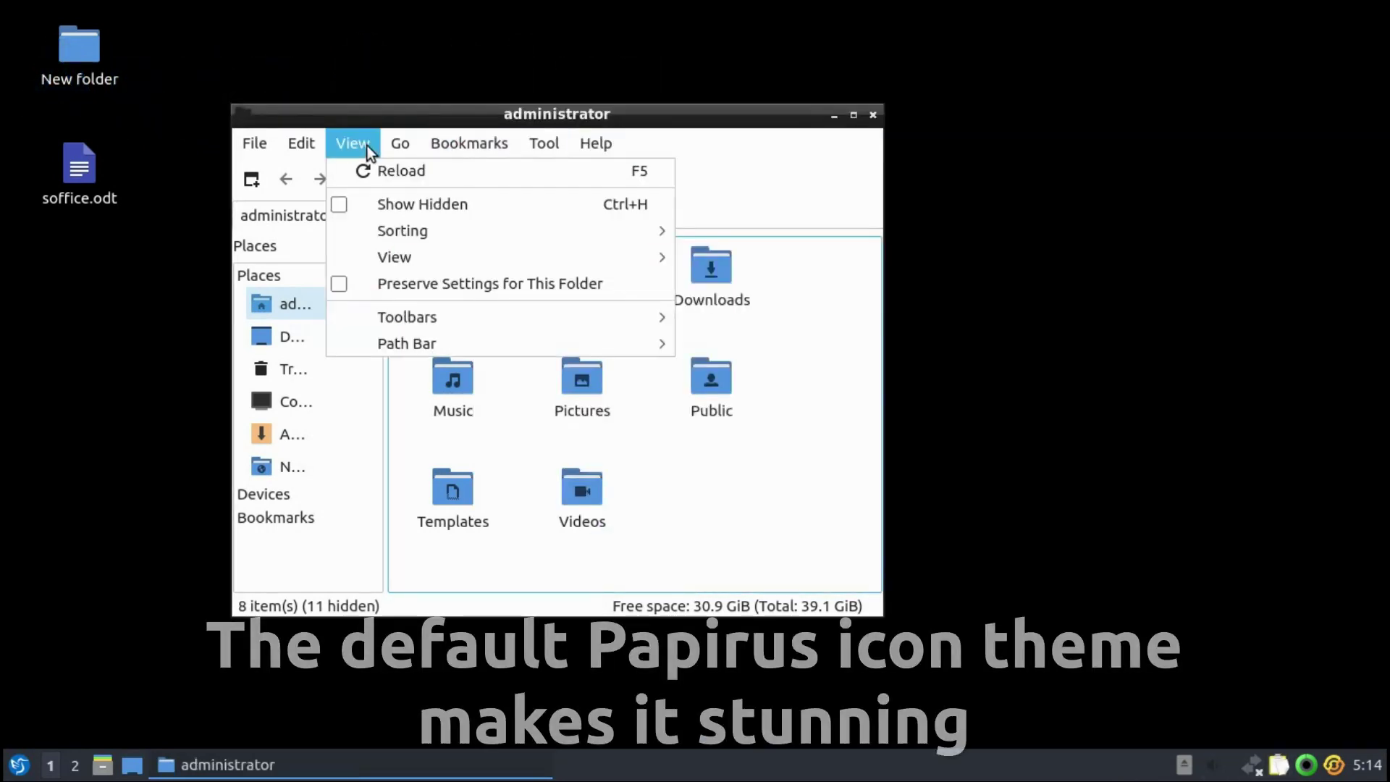
{"action": "mouse_move", "coordinate": [534, 257]}
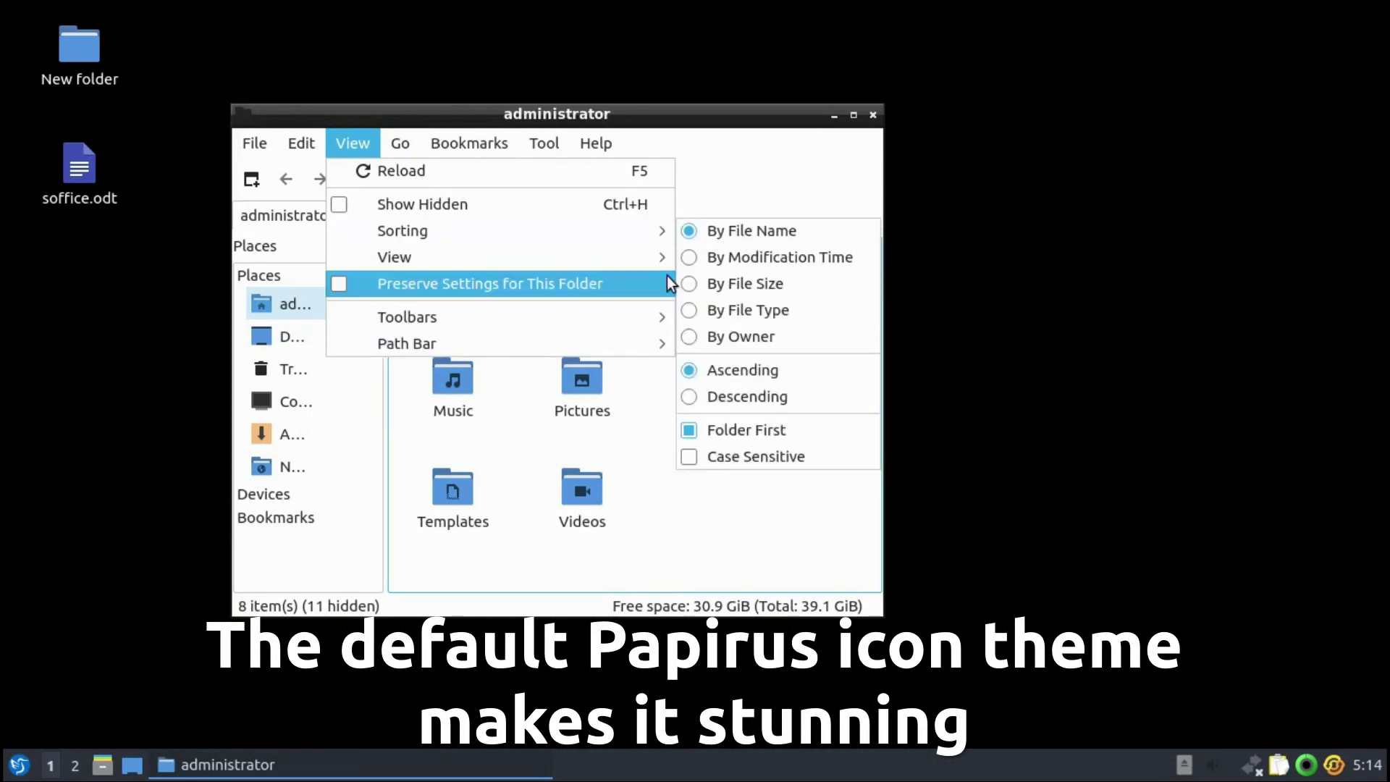
{"action": "left_click", "coordinate": [717, 278]}
{"action": "left_click", "coordinate": [354, 143]}
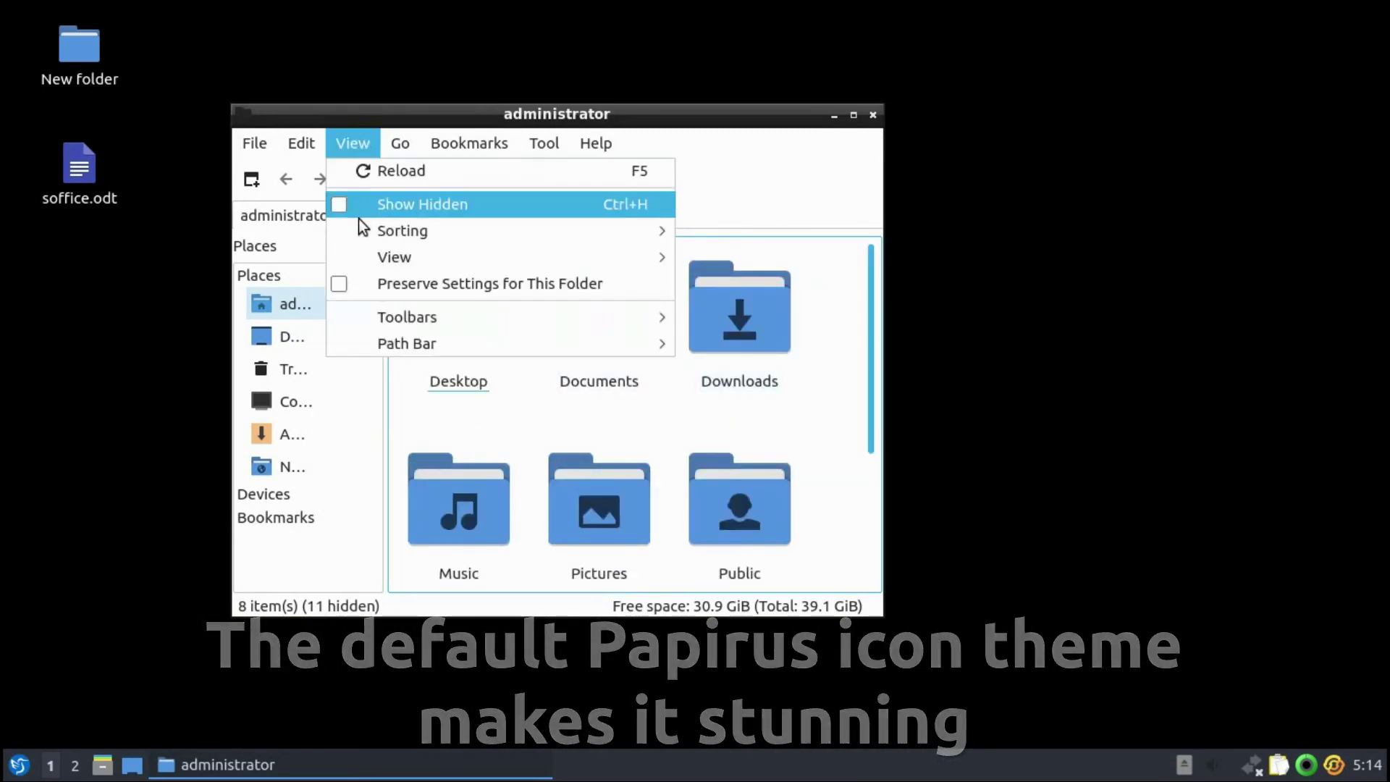
{"action": "mouse_move", "coordinate": [577, 258]}
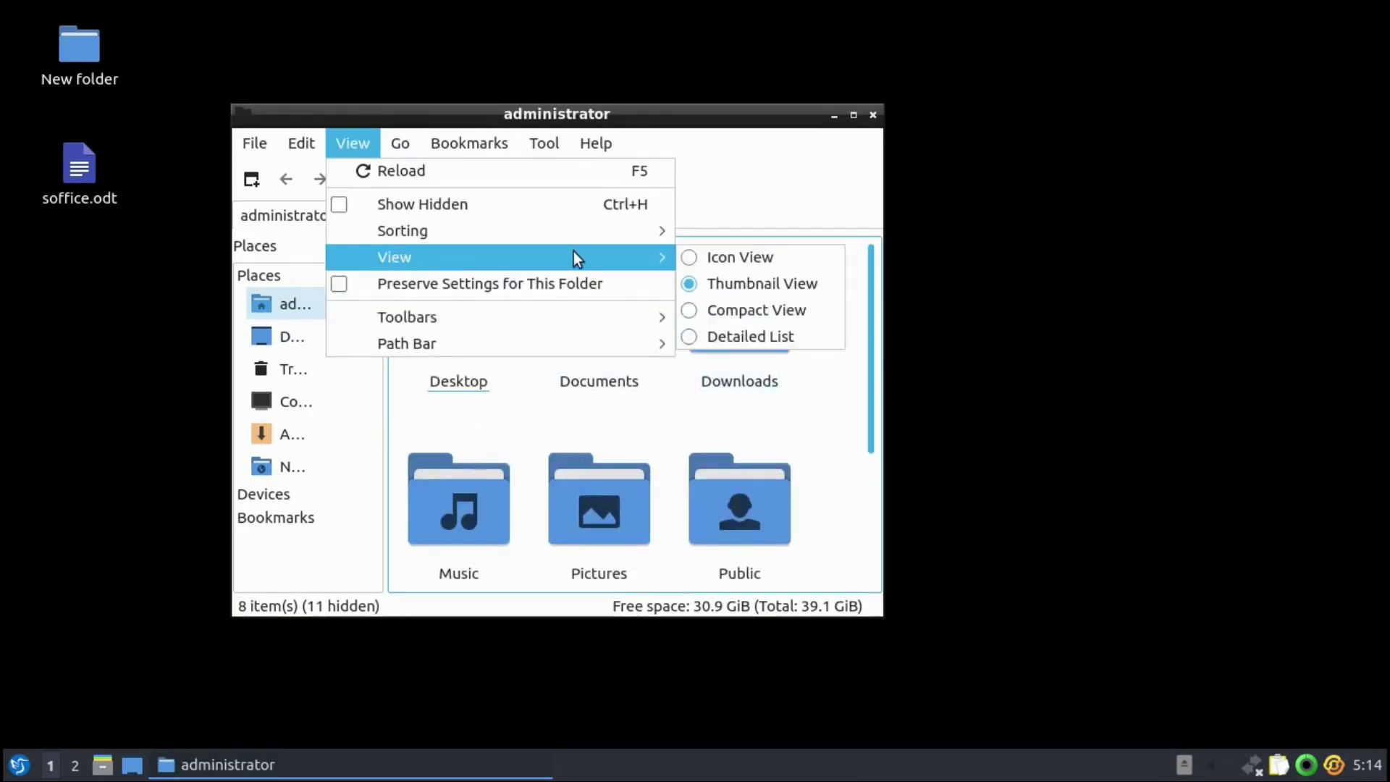
{"action": "left_click", "coordinate": [693, 312]}
{"action": "left_click", "coordinate": [355, 143]}
{"action": "mouse_move", "coordinate": [371, 252]}
{"action": "left_click", "coordinate": [736, 336]}
- Maximize the file manager window and widen its Places side pane so the full place names fit
{"action": "left_click", "coordinate": [853, 115]}
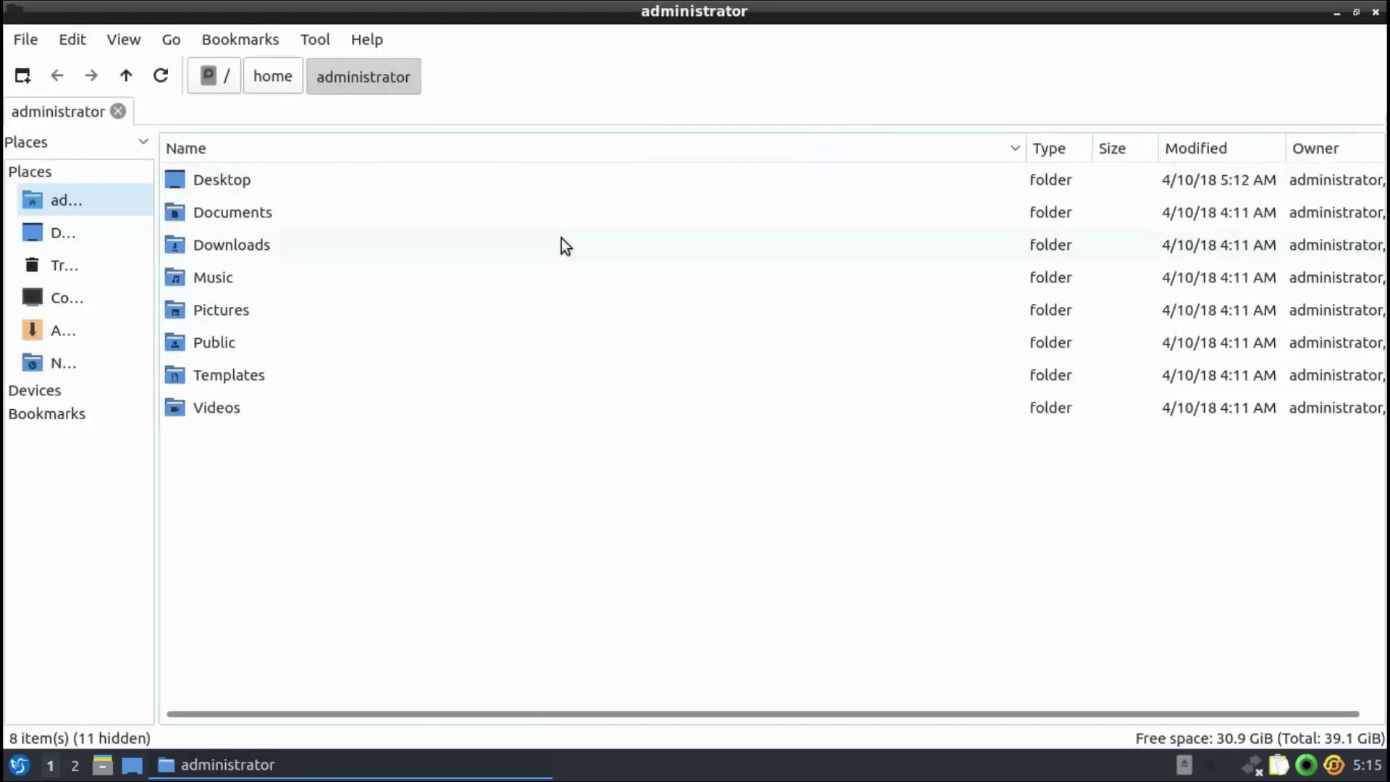
{"action": "left_click_drag", "start_coordinate": [154, 149], "coordinate": [259, 166]}
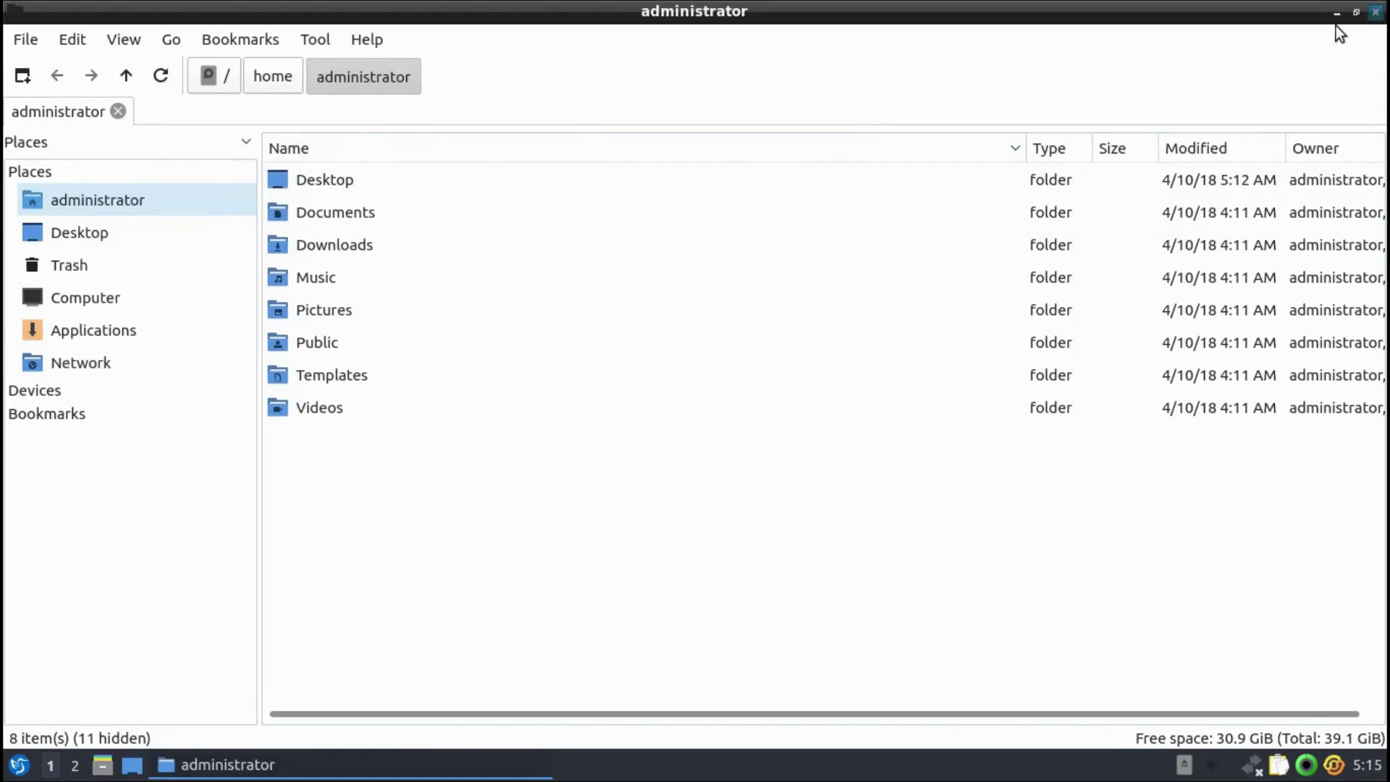
- Reveal the desktop and bring the window back, and switch to the second virtual desktop and back
{"action": "left_click", "coordinate": [132, 768]}
{"action": "left_click", "coordinate": [132, 768]}
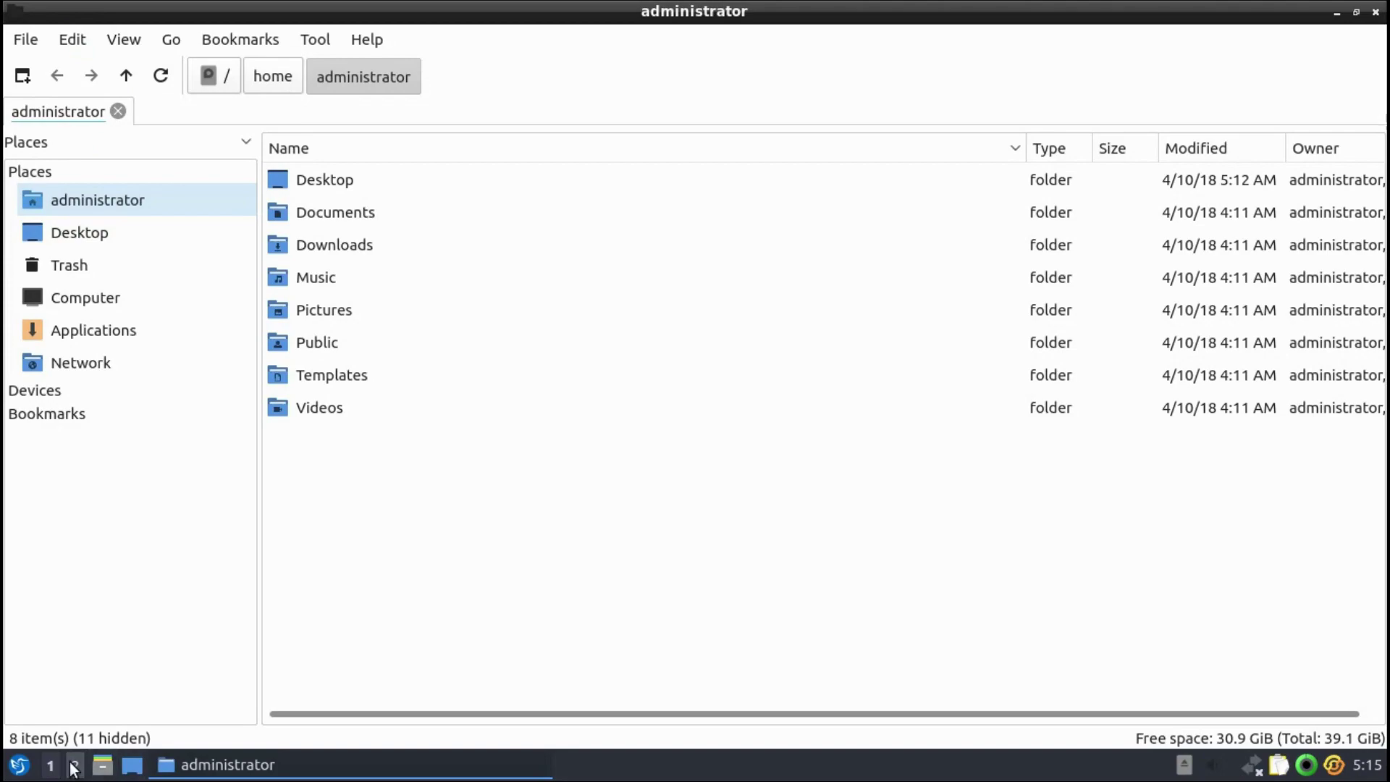
{"action": "scroll", "coordinate": [59, 769], "scroll_direction": "down", "scroll_amount": 1}
{"action": "scroll", "coordinate": [59, 769], "scroll_direction": "up", "scroll_amount": 1}
- Restore the file manager from its maximized size, move it to the upper part of the desktop and close it
{"action": "left_click", "coordinate": [1356, 12]}
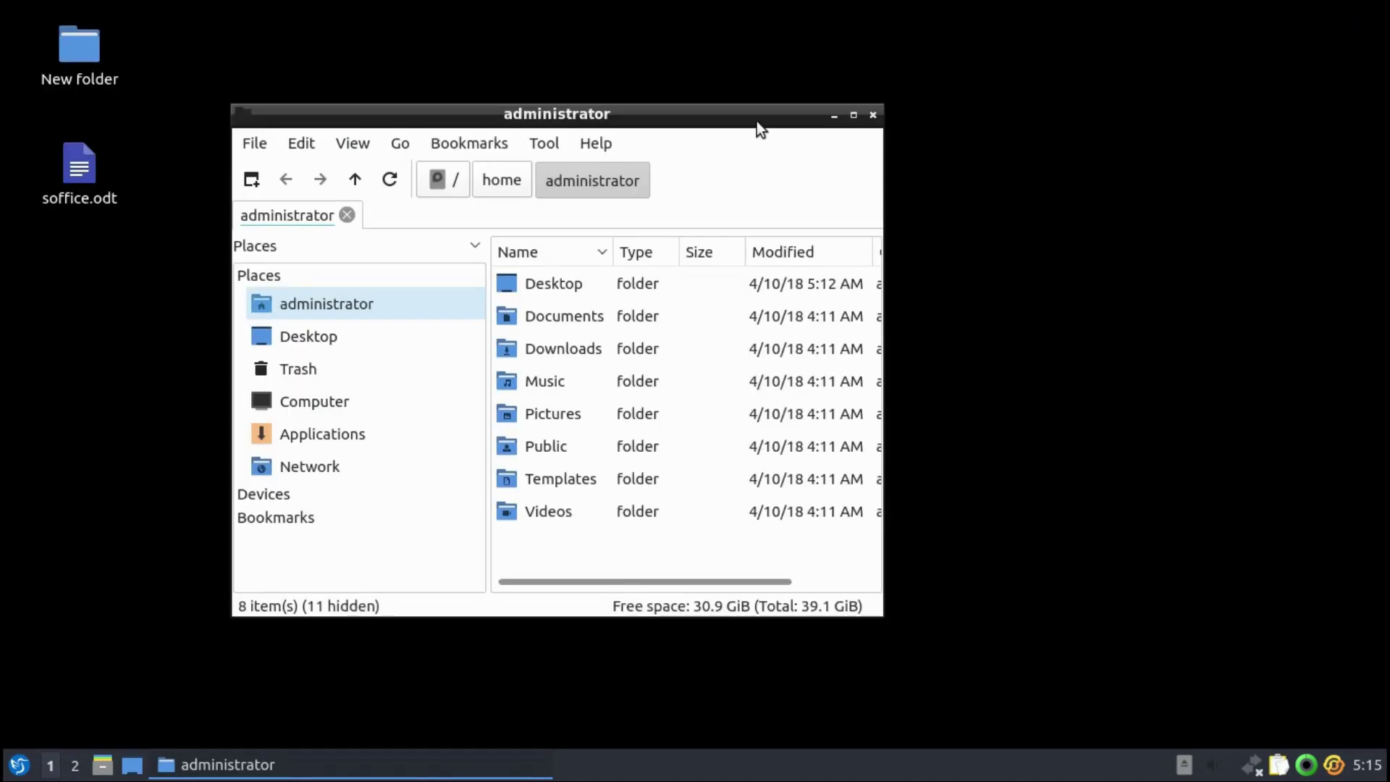
{"action": "left_click_drag", "start_coordinate": [753, 113], "coordinate": [877, 7]}
{"action": "left_click", "coordinate": [969, 13]}
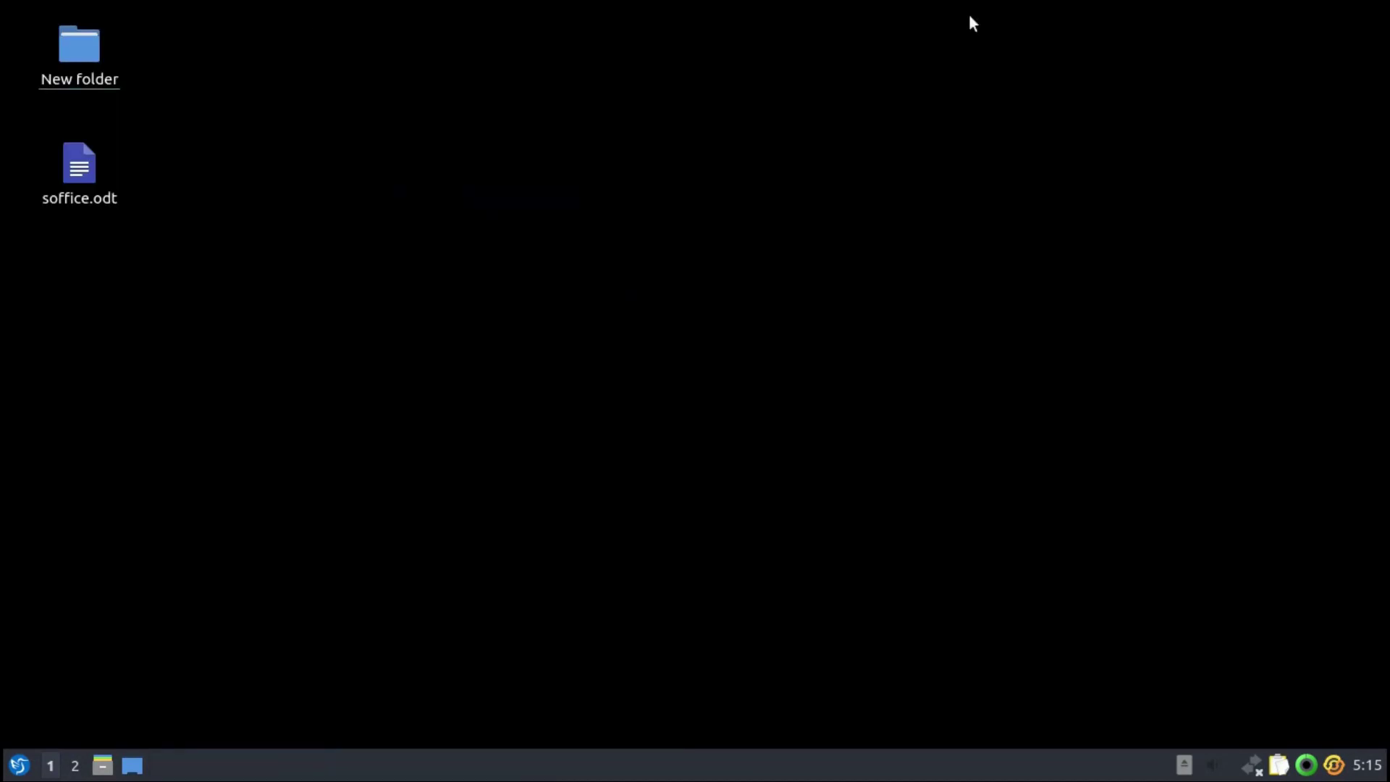
- Enable the helix.svg icon in the application menu's settings and set the button text to MENU
{"action": "right_click", "coordinate": [22, 758]}
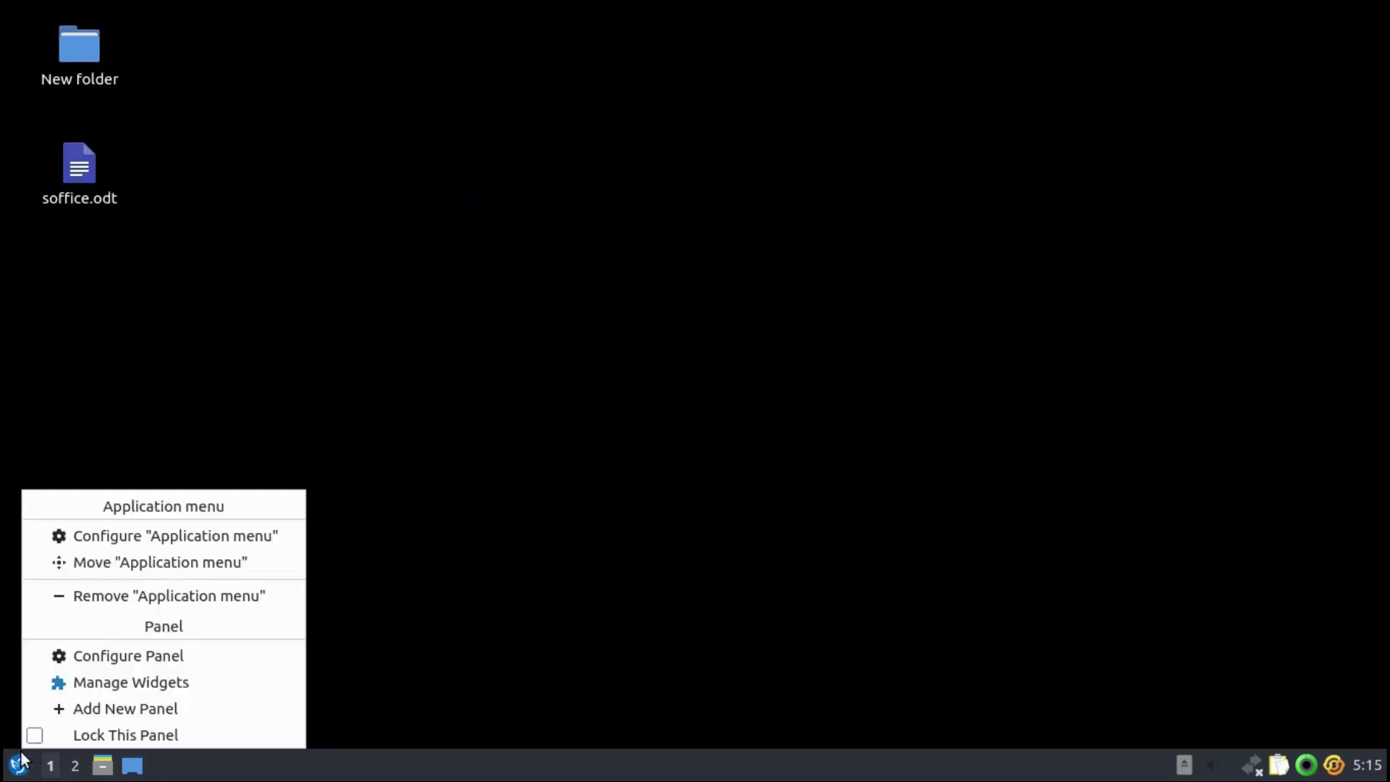
{"action": "left_click", "coordinate": [111, 534]}
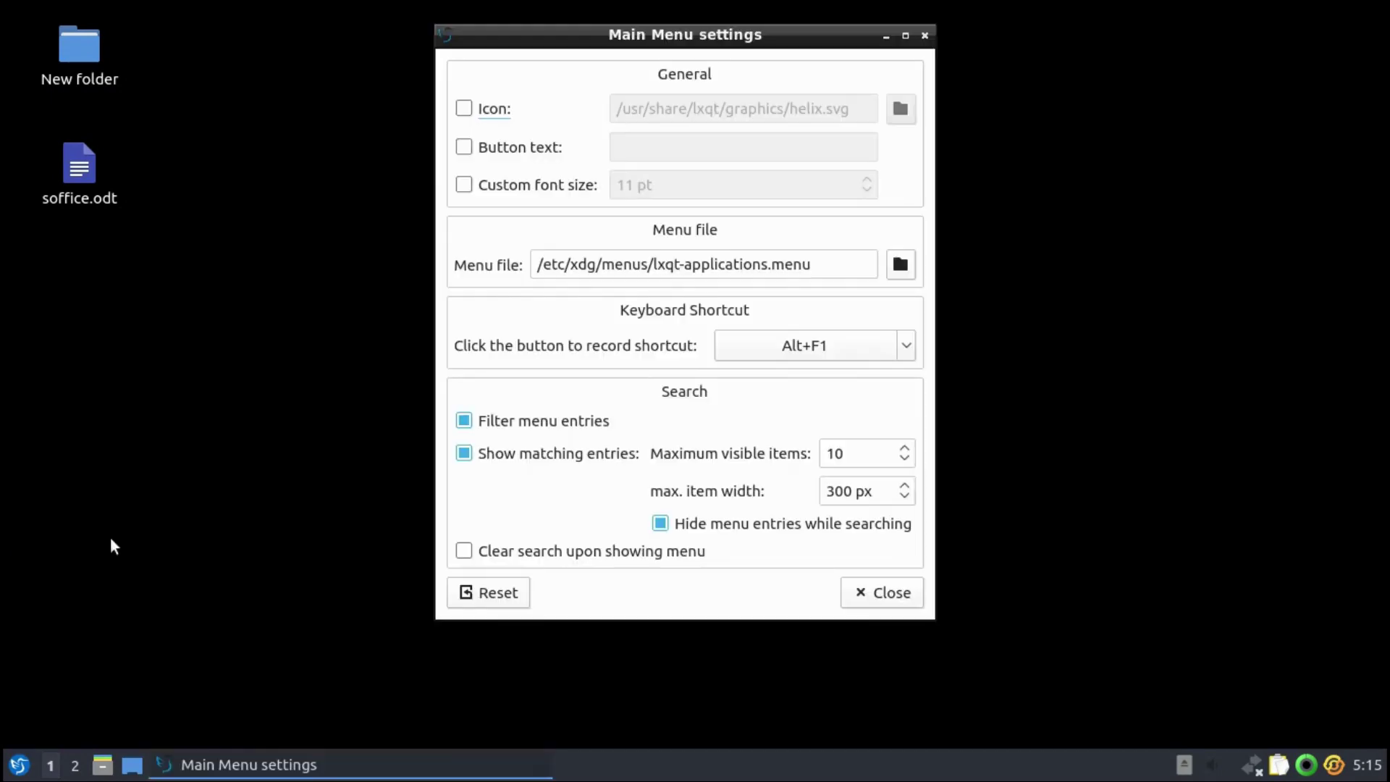
{"action": "left_click", "coordinate": [457, 112]}
{"action": "left_click", "coordinate": [511, 149]}
{"action": "left_click", "coordinate": [654, 144]}
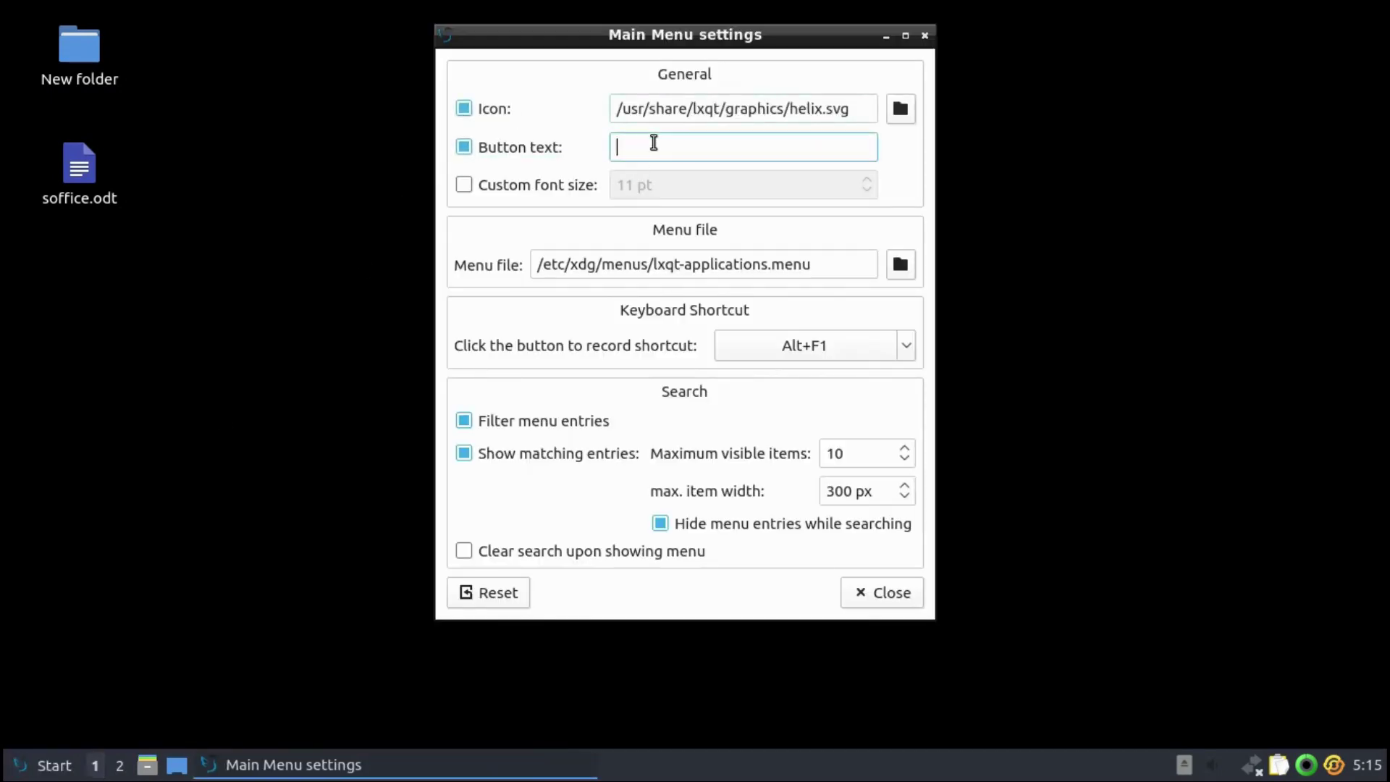
{"action": "type", "text": "MENU"}
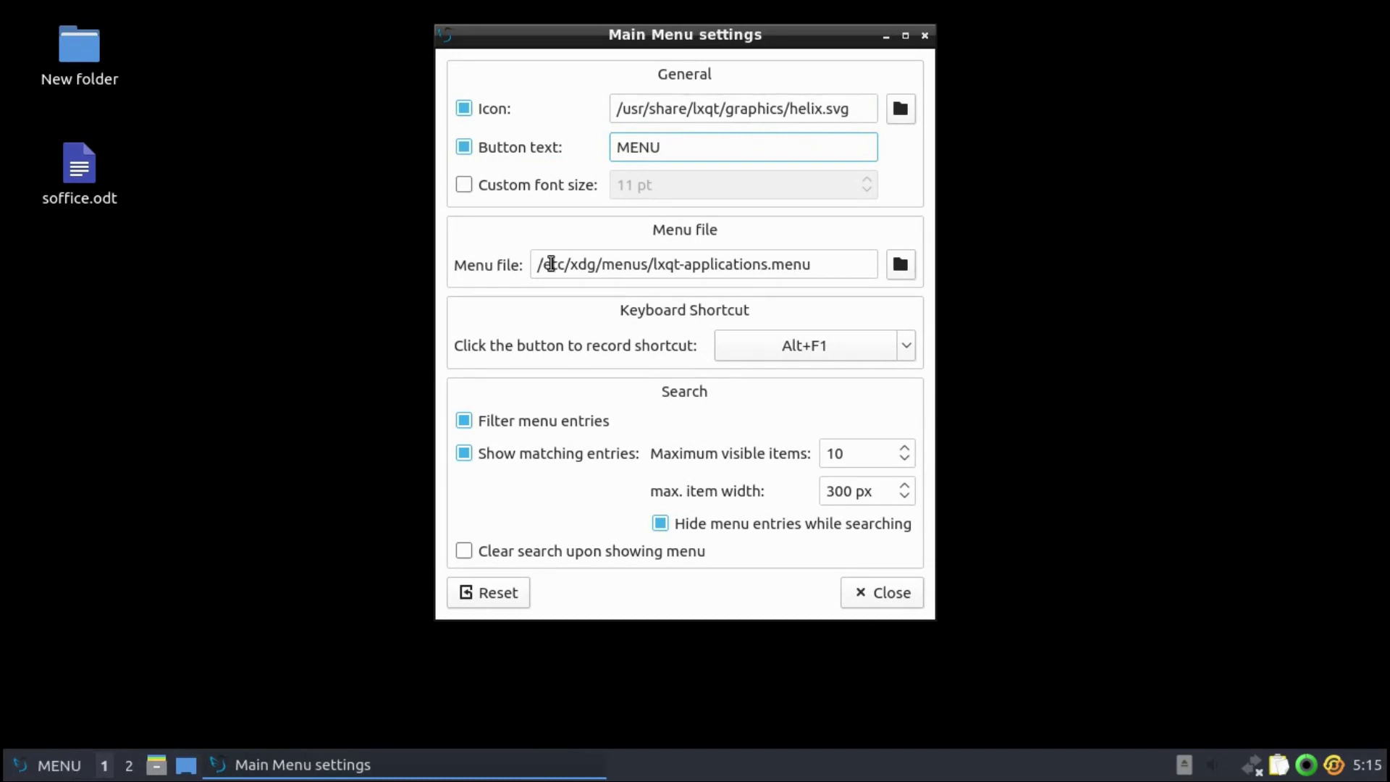
- Enable a custom font size for the application menu and set it to 3 pt
{"action": "left_click", "coordinate": [464, 185]}
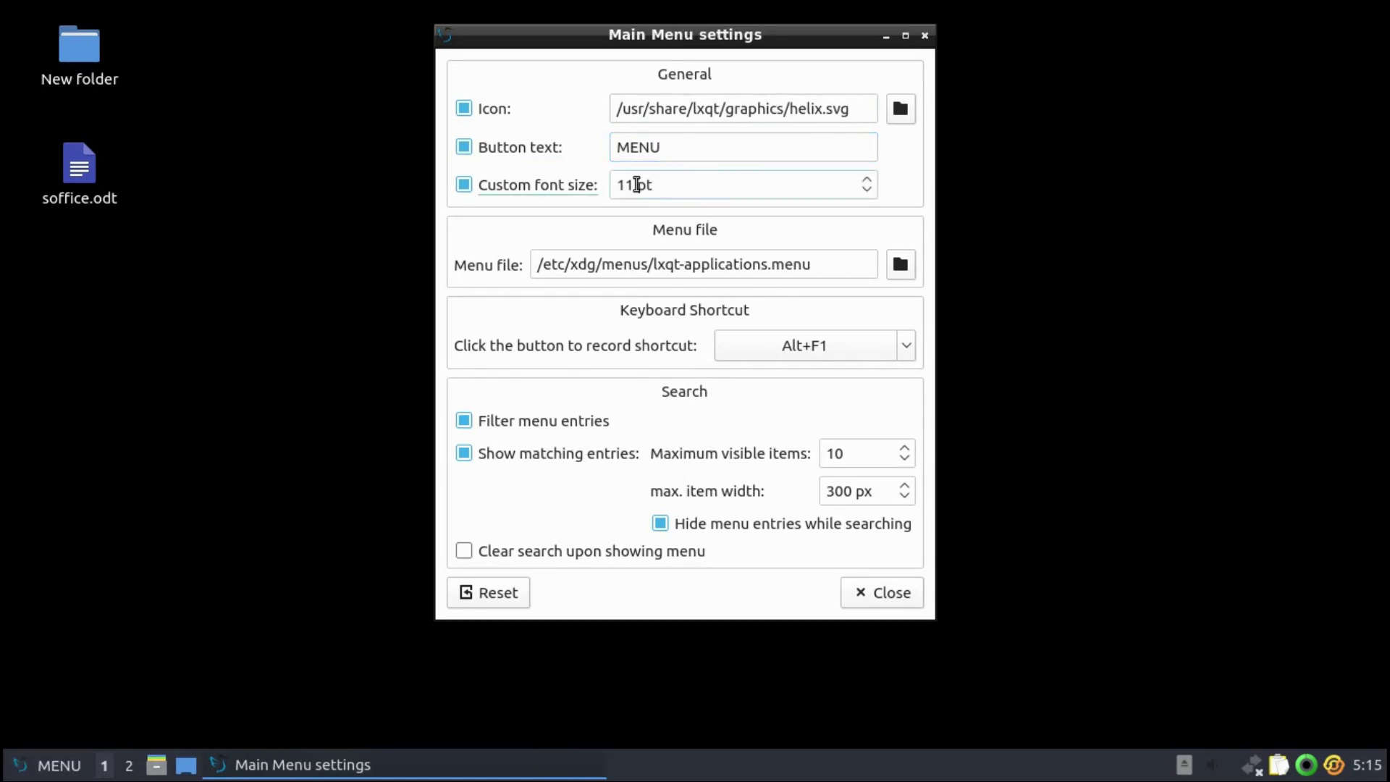
{"action": "scroll", "coordinate": [867, 191], "scroll_direction": "down", "scroll_amount": 5}
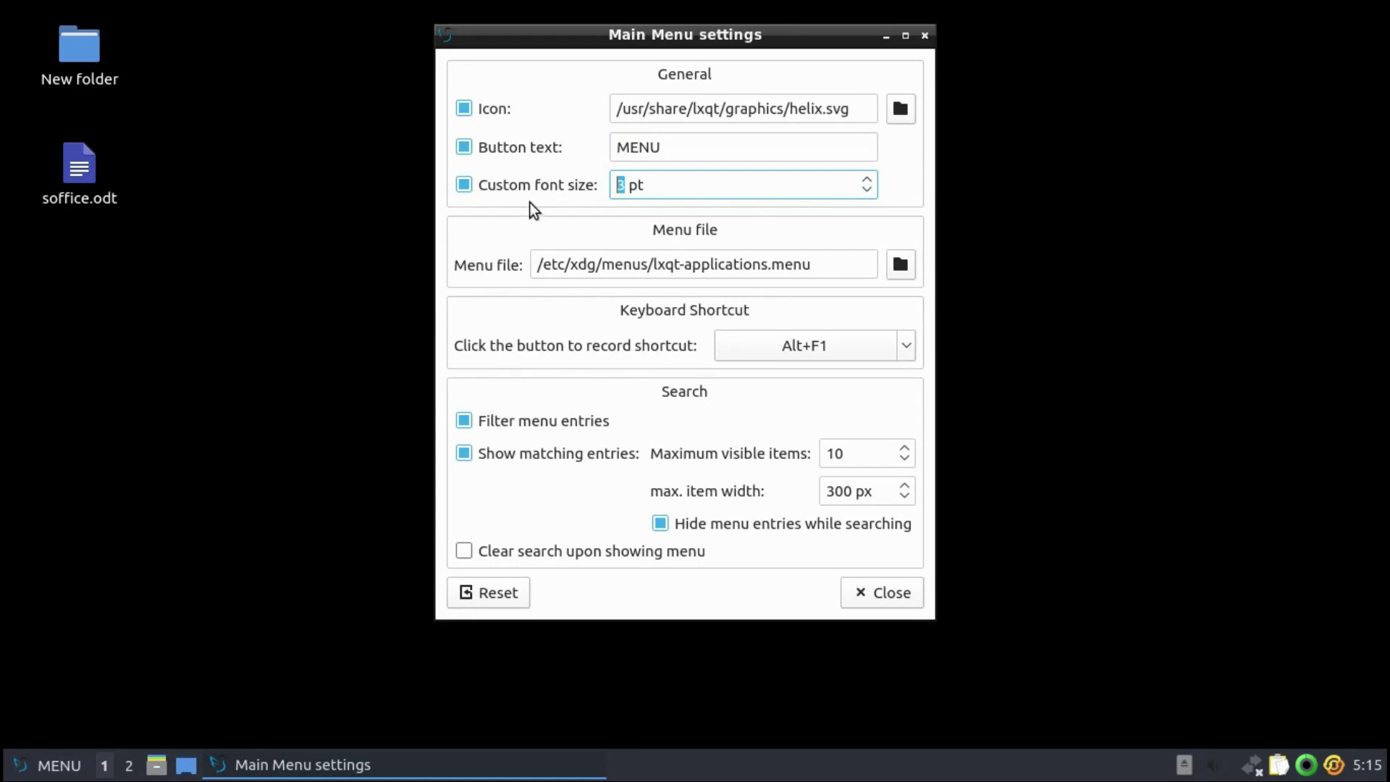
{"action": "left_click", "coordinate": [809, 158]}
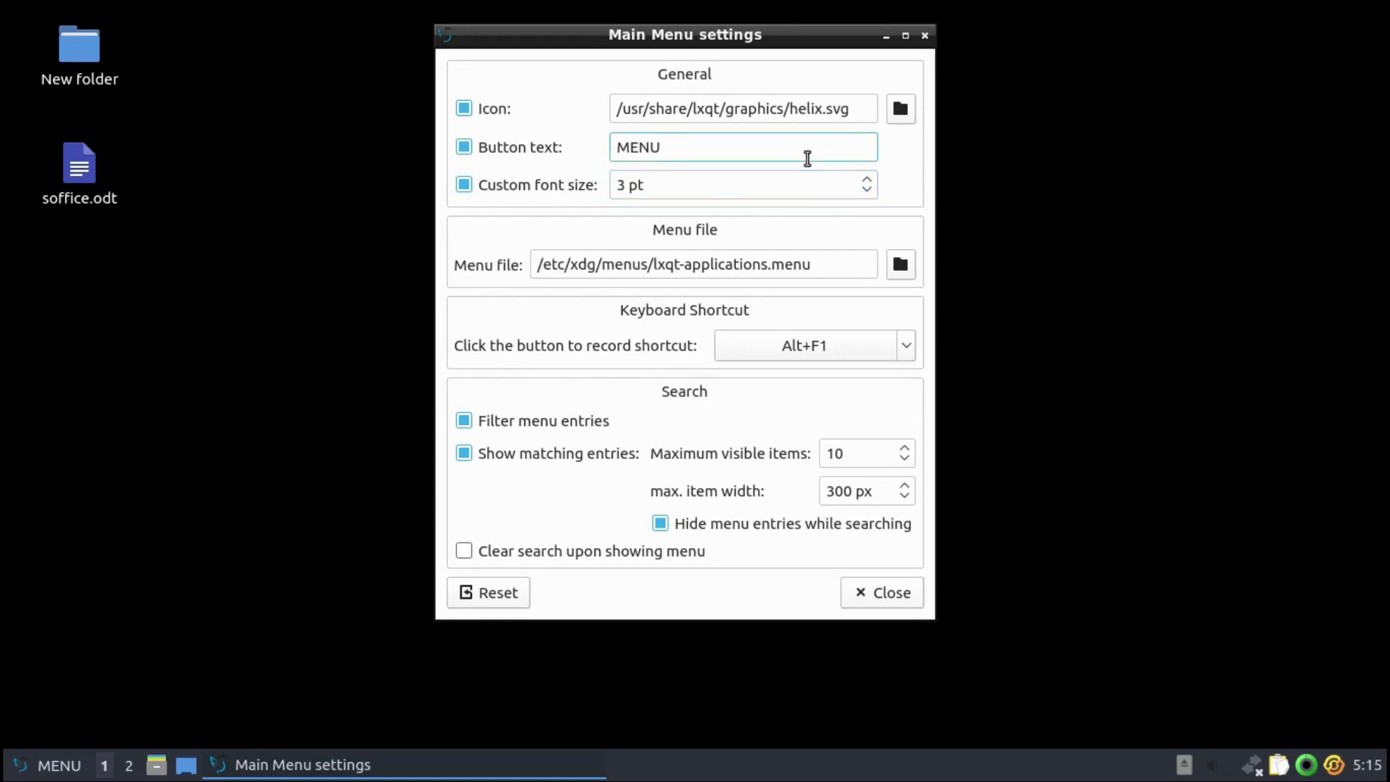
- Disable the application menu's button text and custom font size, and close its settings
{"action": "left_click", "coordinate": [464, 147]}
{"action": "left_click", "coordinate": [465, 184]}
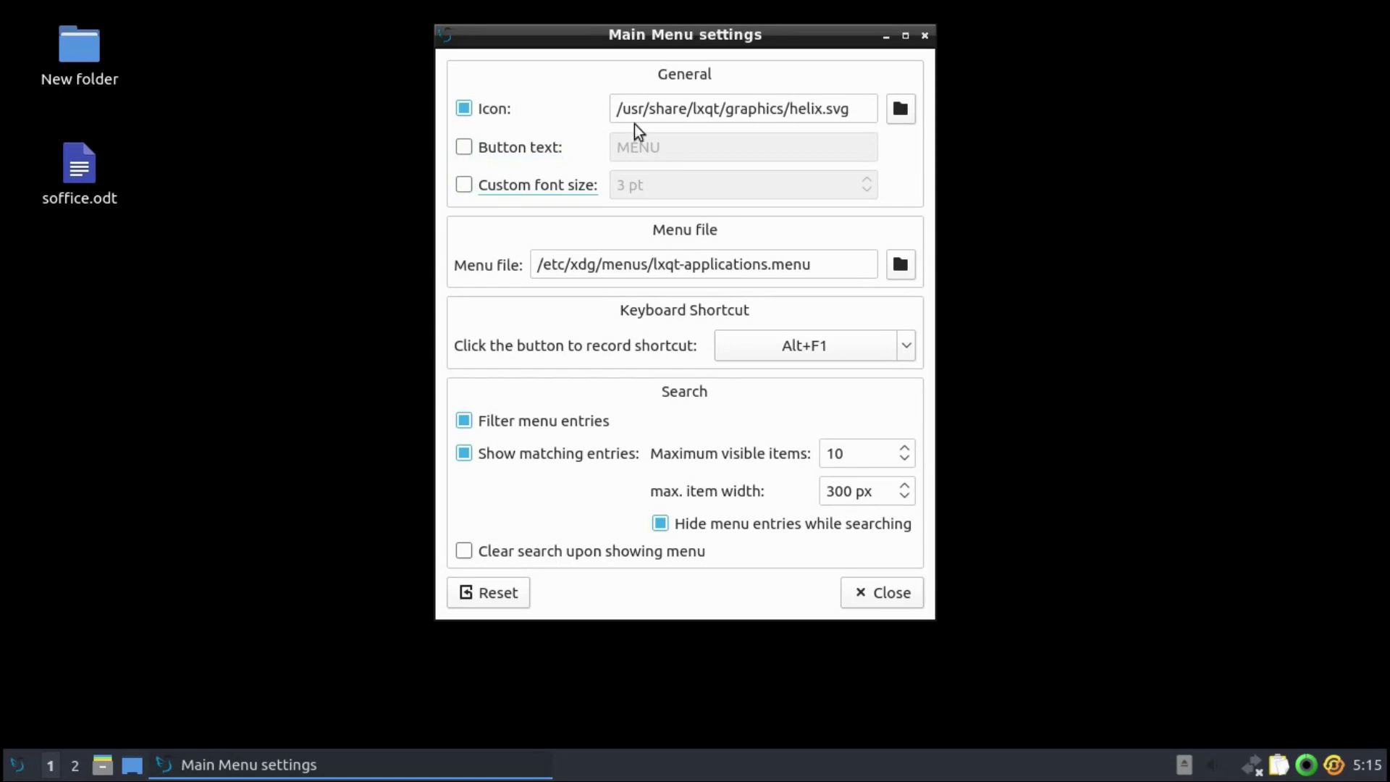
{"action": "left_click", "coordinate": [927, 36]}
- Launch the FeatherPad text editor from the installed accessories
{"action": "left_click", "coordinate": [18, 762]}
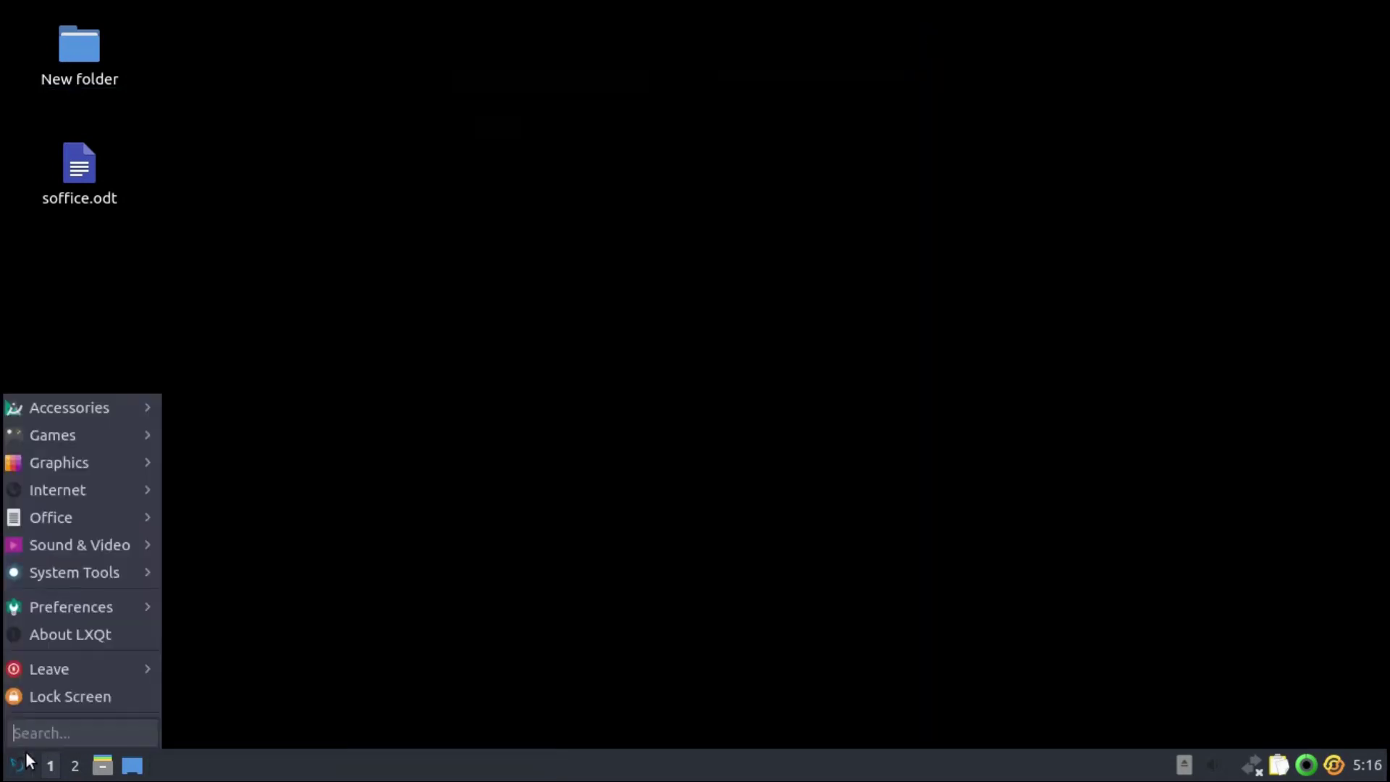
{"action": "mouse_move", "coordinate": [124, 410]}
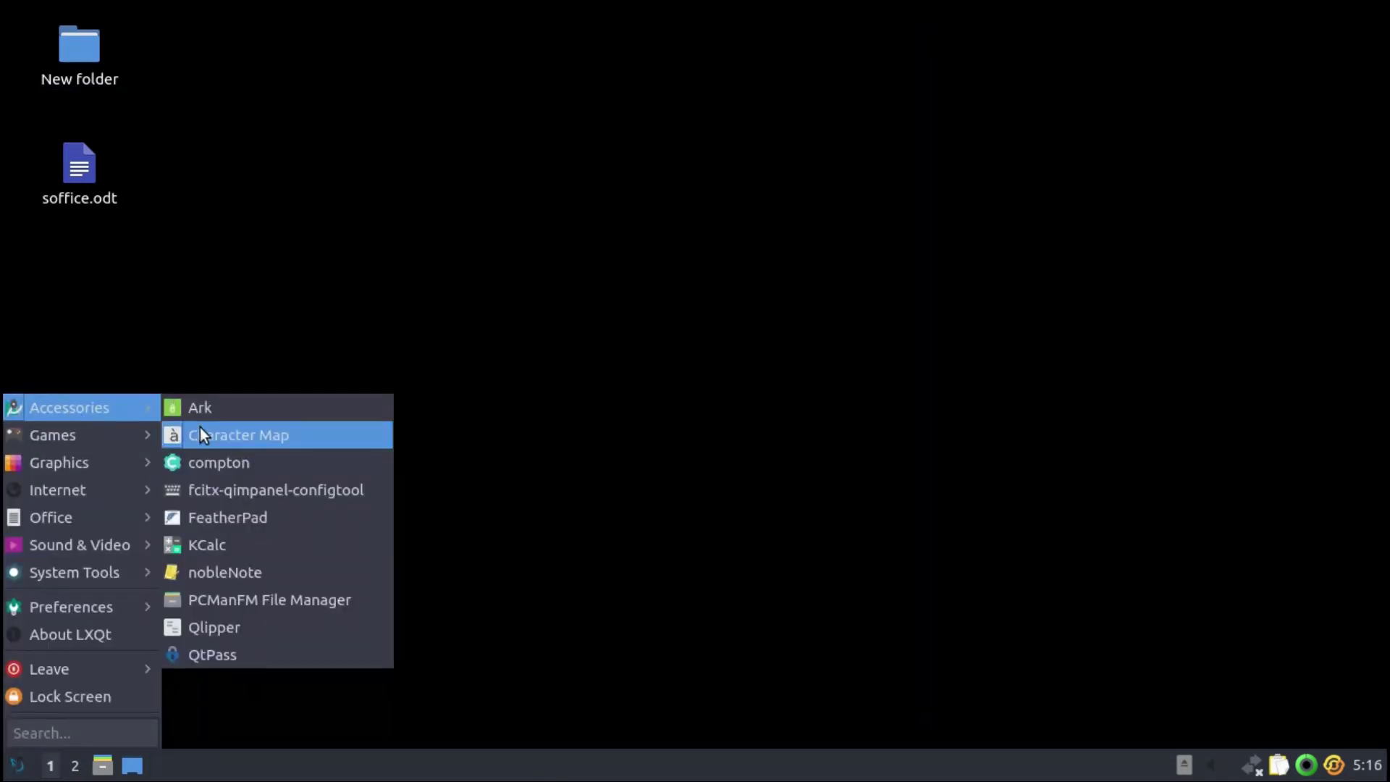
{"action": "left_click", "coordinate": [212, 512]}
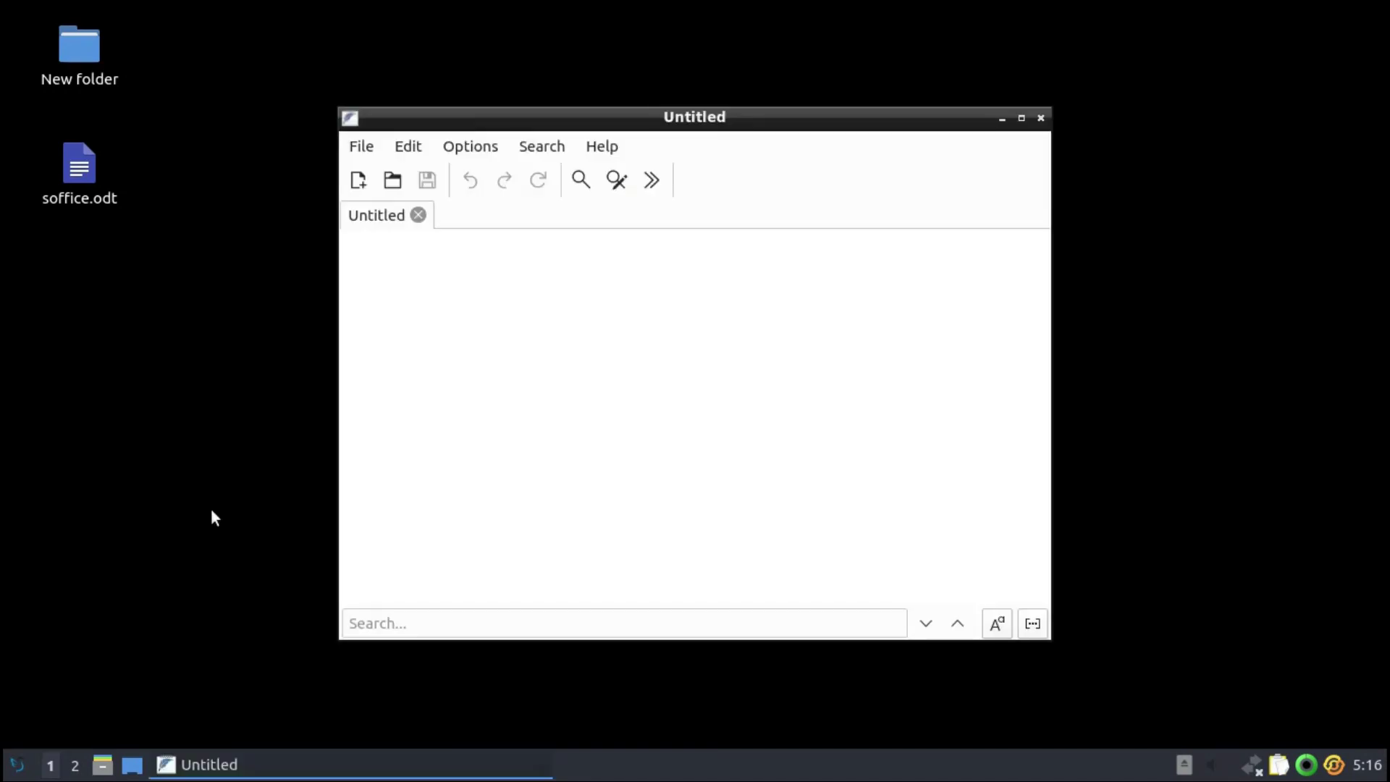
- Launch the 2048 Game and move its window beside the text editor so its title bar is fully on screen
{"action": "left_click", "coordinate": [17, 761]}
{"action": "mouse_move", "coordinate": [92, 436]}
{"action": "left_click", "coordinate": [176, 432]}
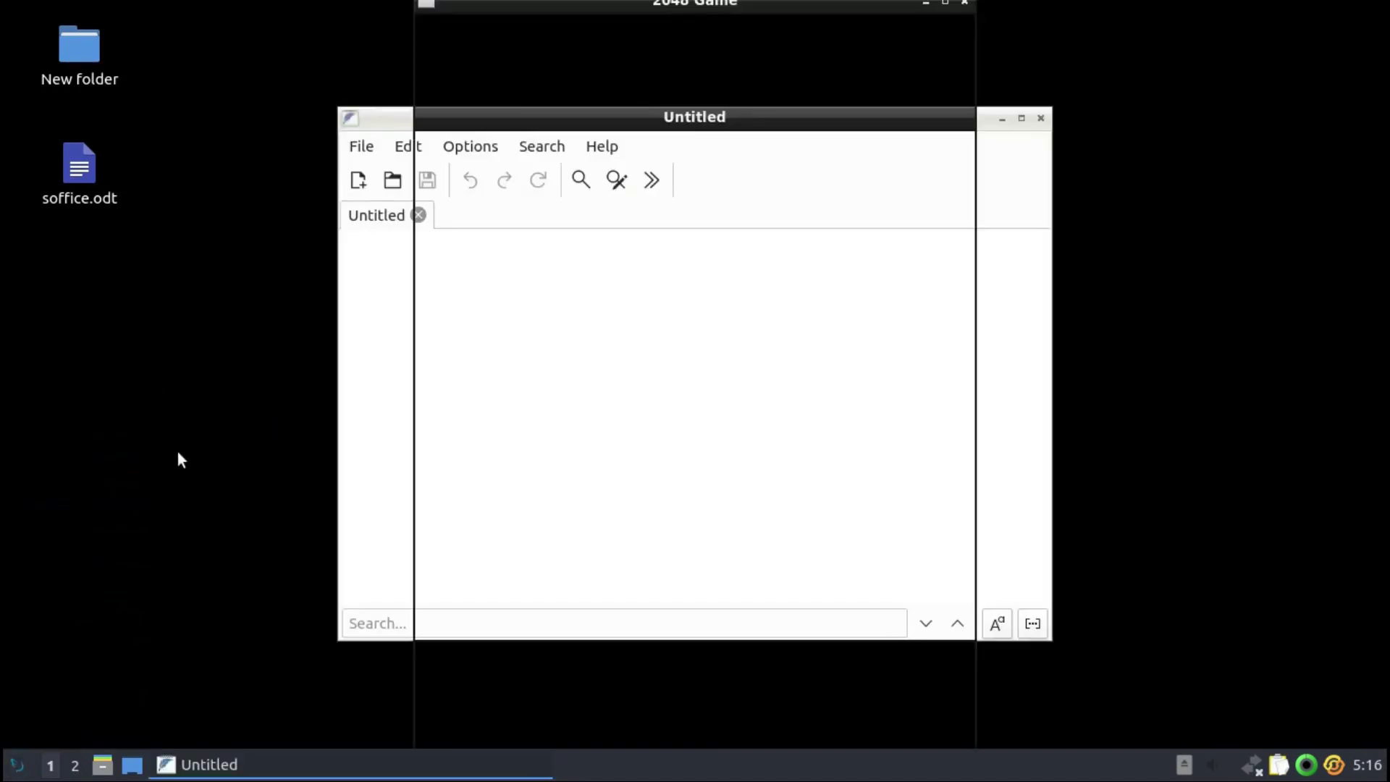
{"action": "left_click_drag", "start_coordinate": [775, 8], "coordinate": [1111, 25]}
- Launch the Falkon web browser from the installed Internet applications
{"action": "left_click", "coordinate": [28, 772]}
{"action": "mouse_move", "coordinate": [129, 467]}
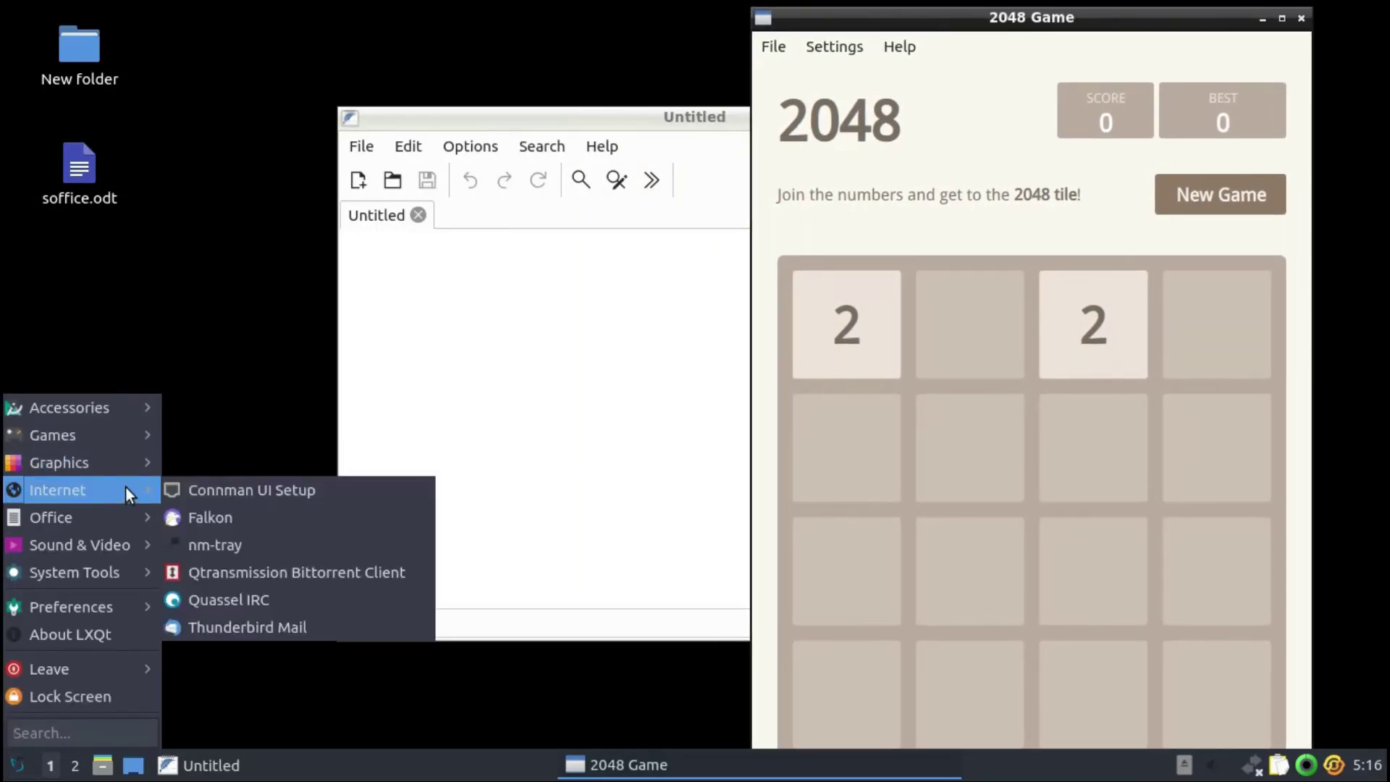
{"action": "left_click", "coordinate": [218, 516]}
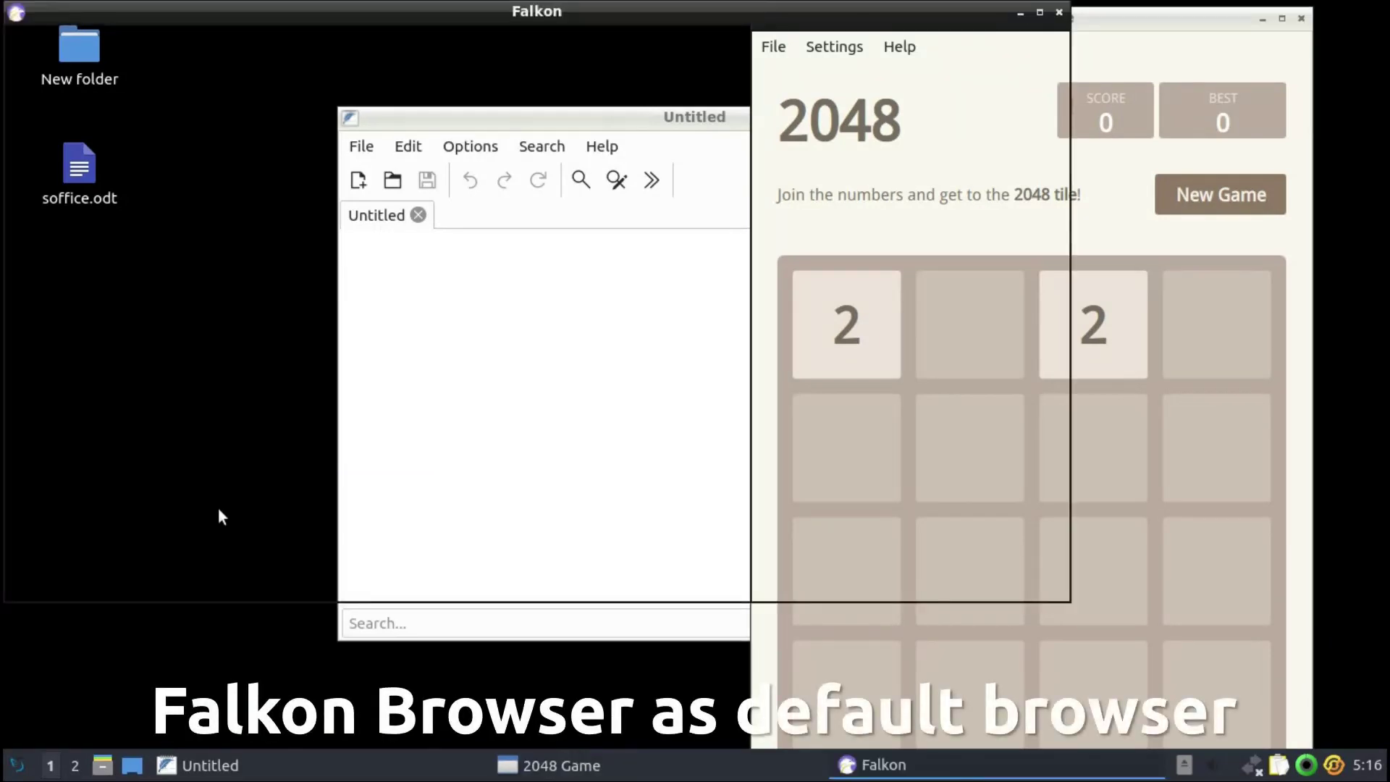
- Look through the Office and Sound & Video applications, launch Htop and move its window away from the browser's main area
{"action": "left_click", "coordinate": [12, 769]}
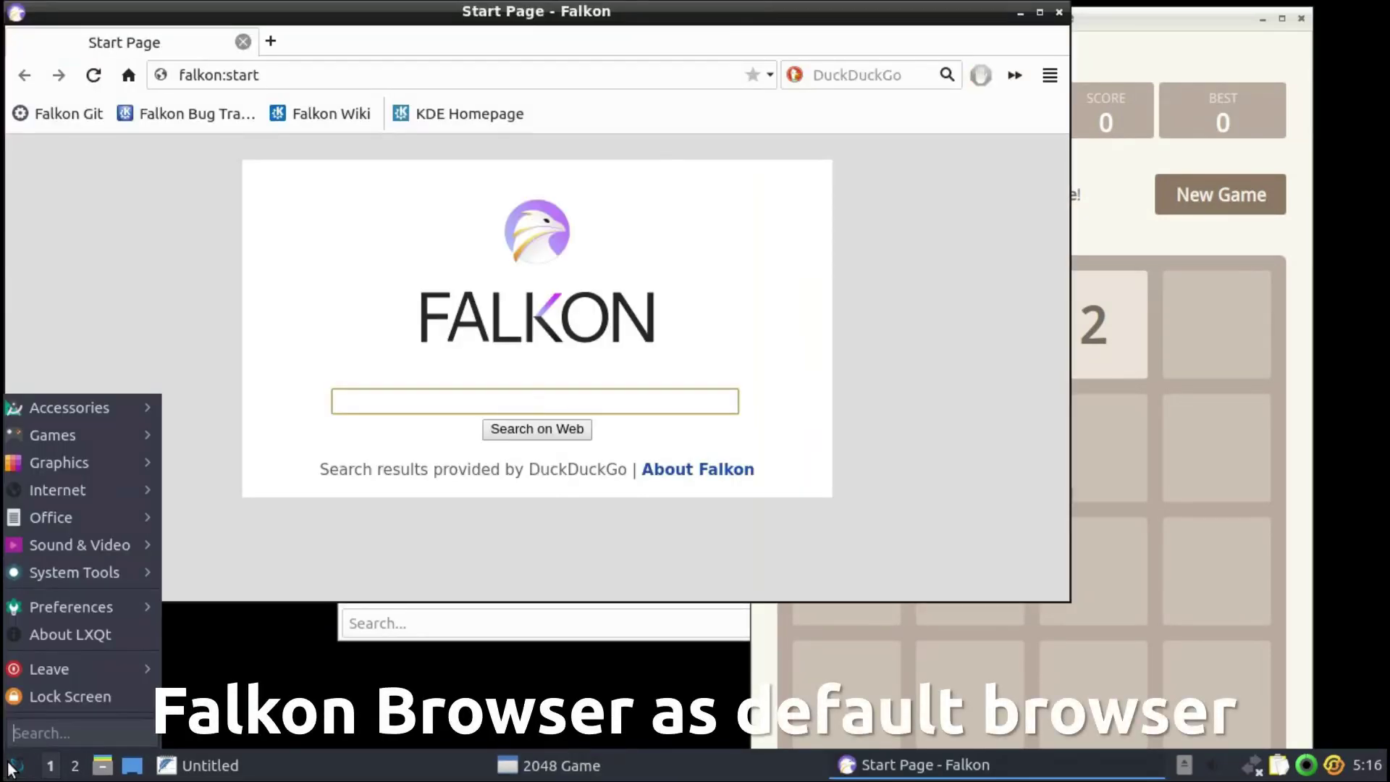
{"action": "mouse_move", "coordinate": [56, 524]}
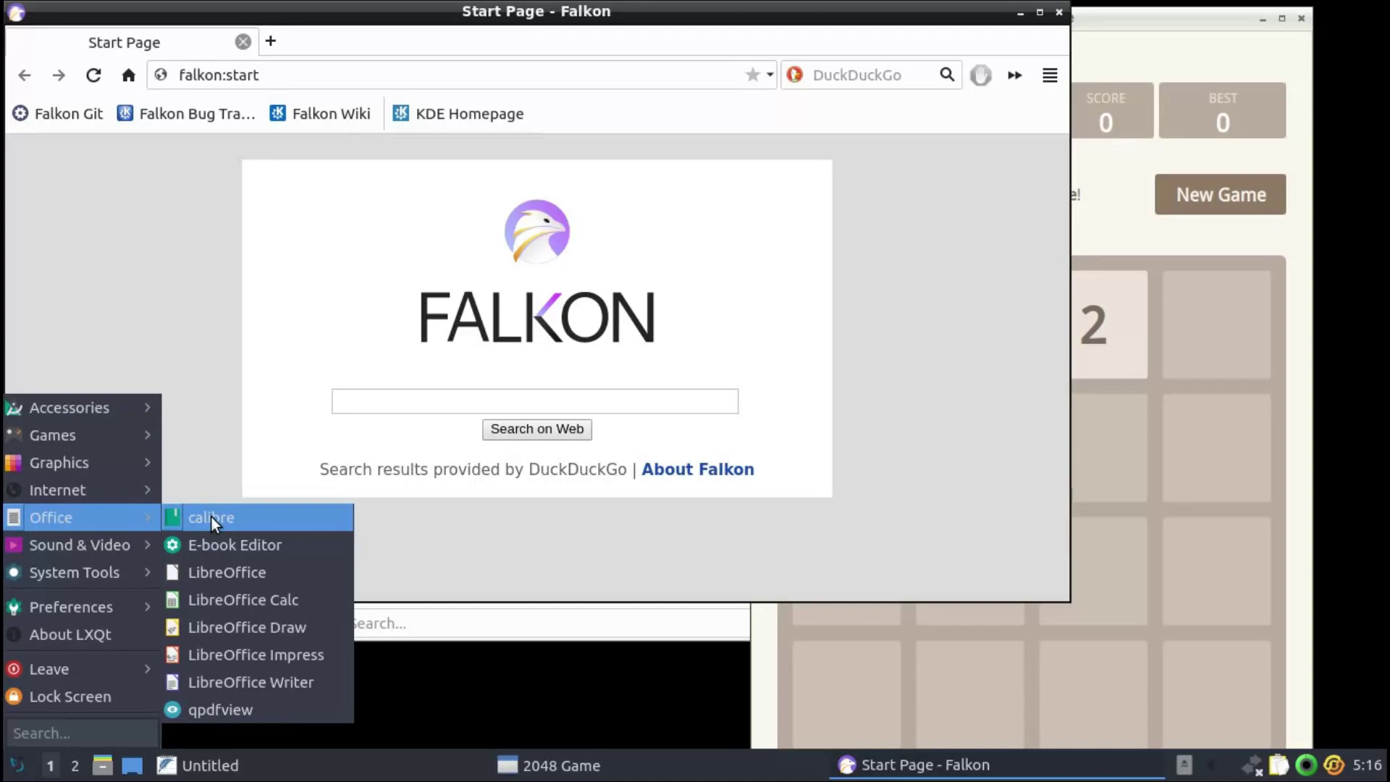
{"action": "mouse_move", "coordinate": [106, 552]}
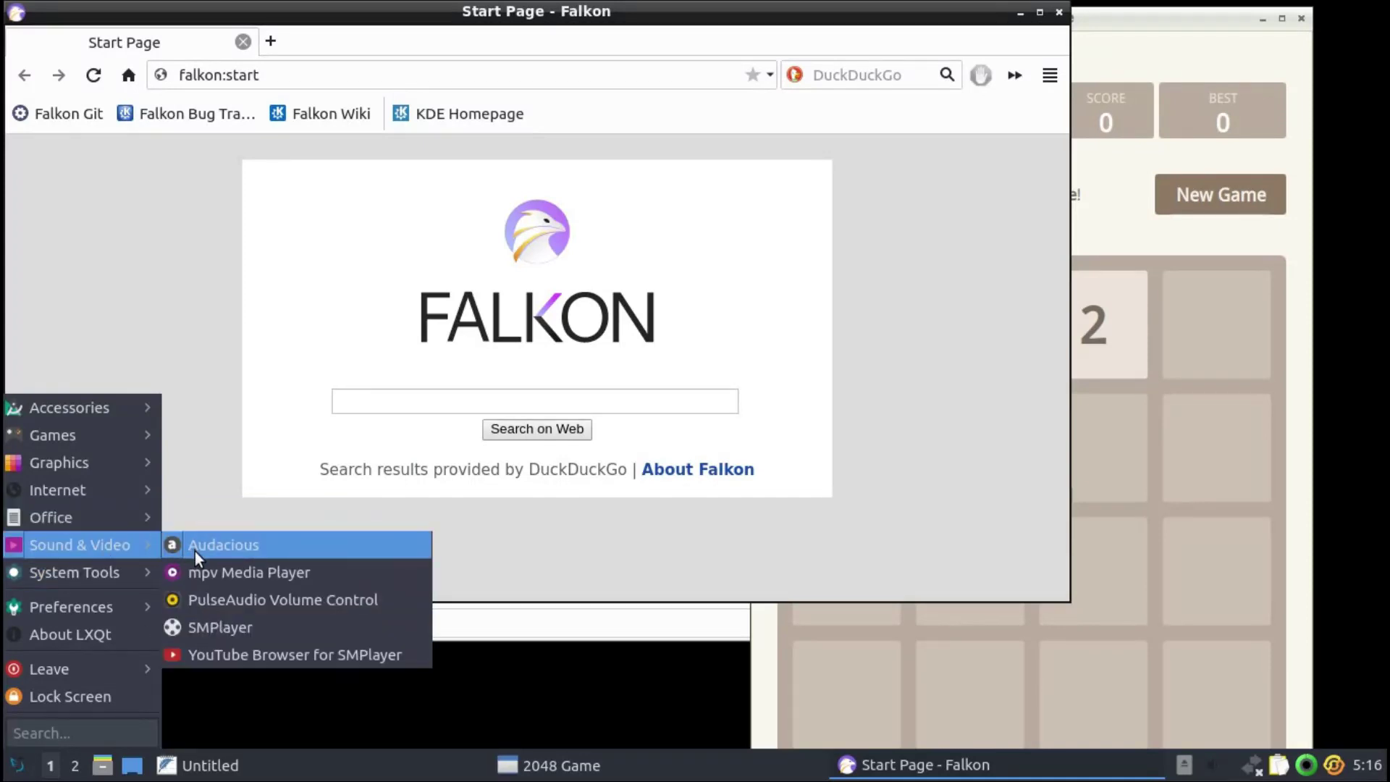
{"action": "mouse_move", "coordinate": [123, 577]}
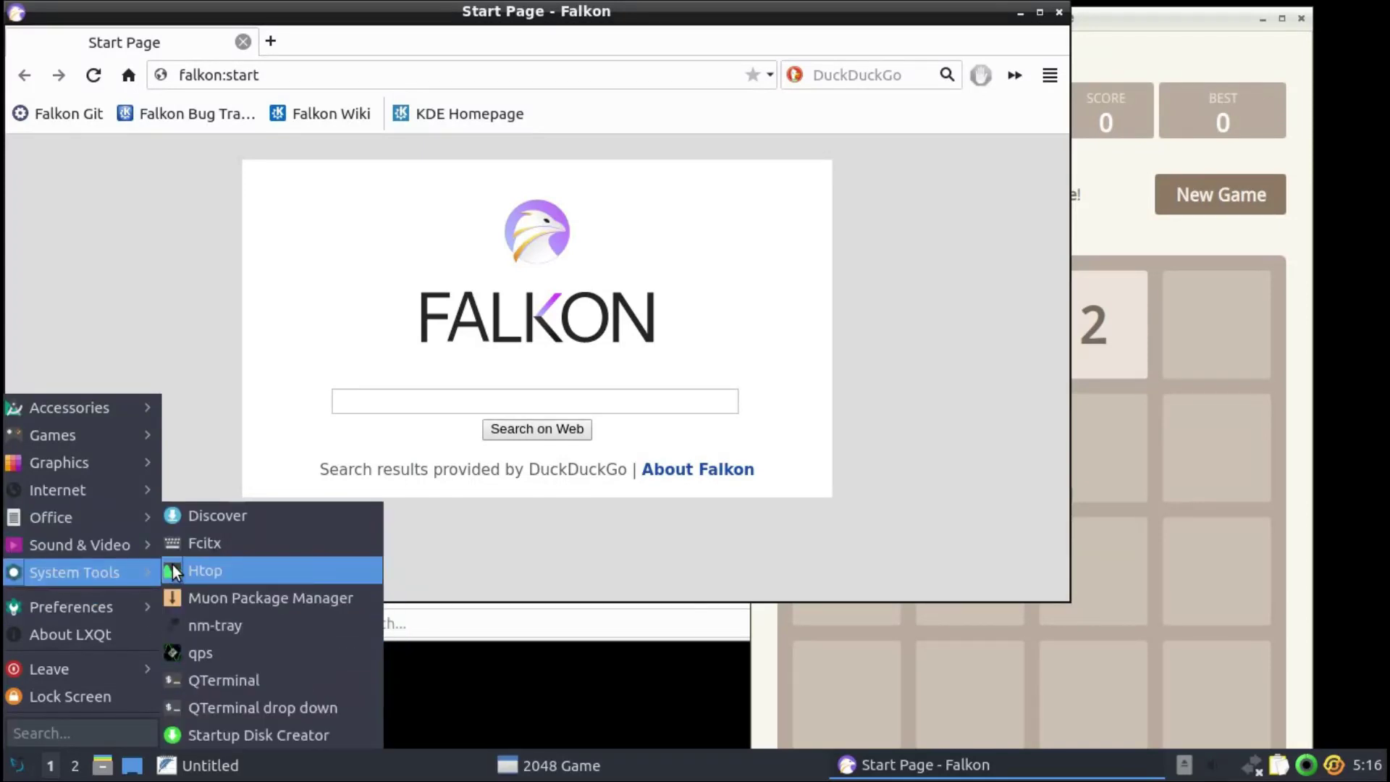
{"action": "left_click", "coordinate": [233, 571]}
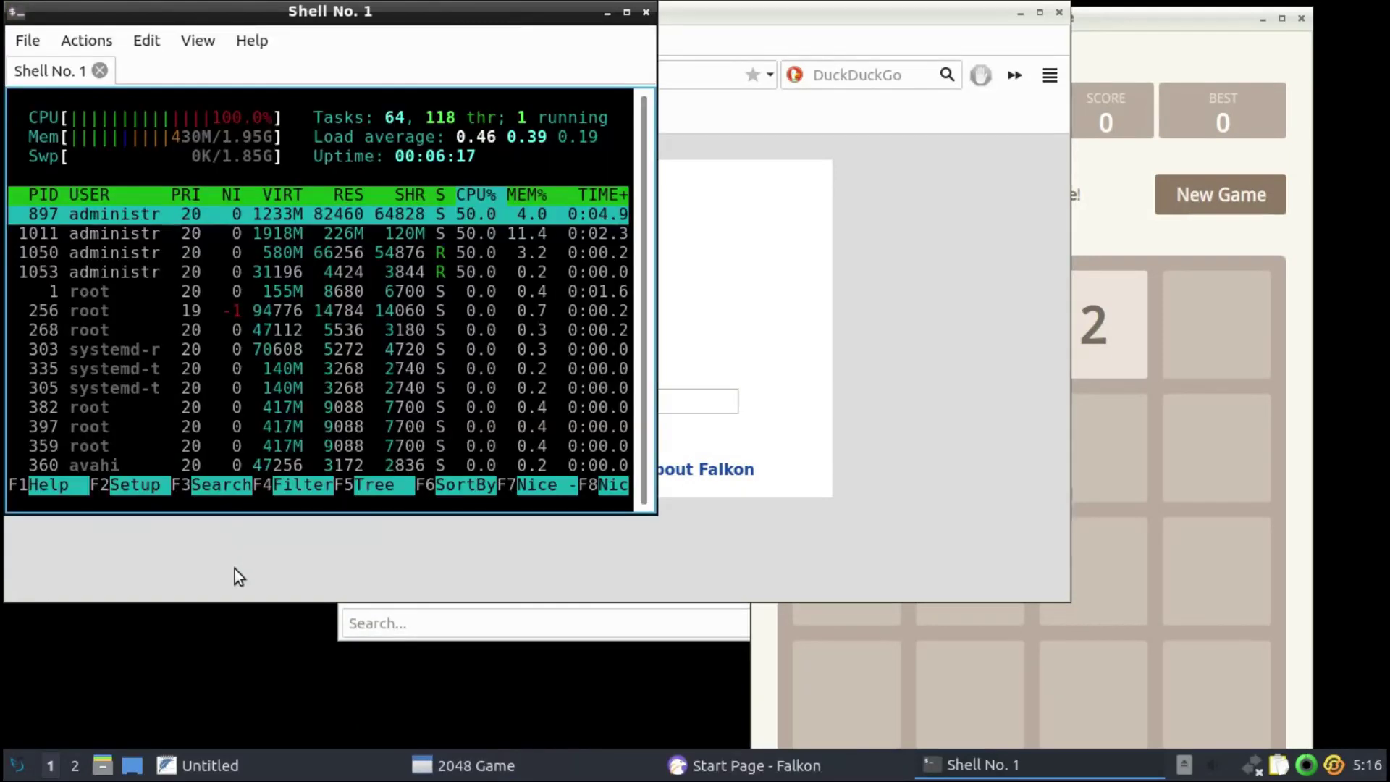
{"action": "left_click_drag", "start_coordinate": [303, 14], "coordinate": [981, 180]}
- View the About Falkon version information in the browser and close it again
{"action": "left_click", "coordinate": [1050, 74]}
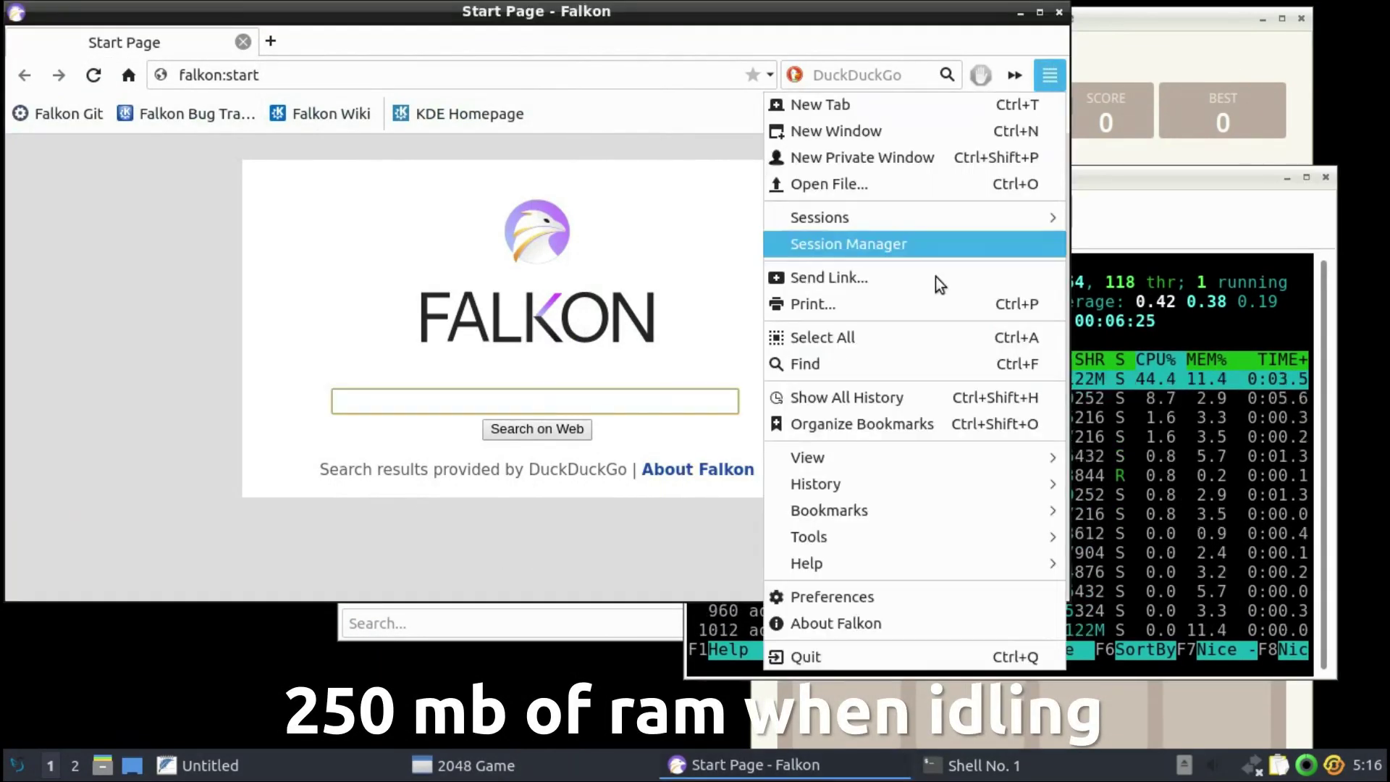
{"action": "mouse_move", "coordinate": [897, 567]}
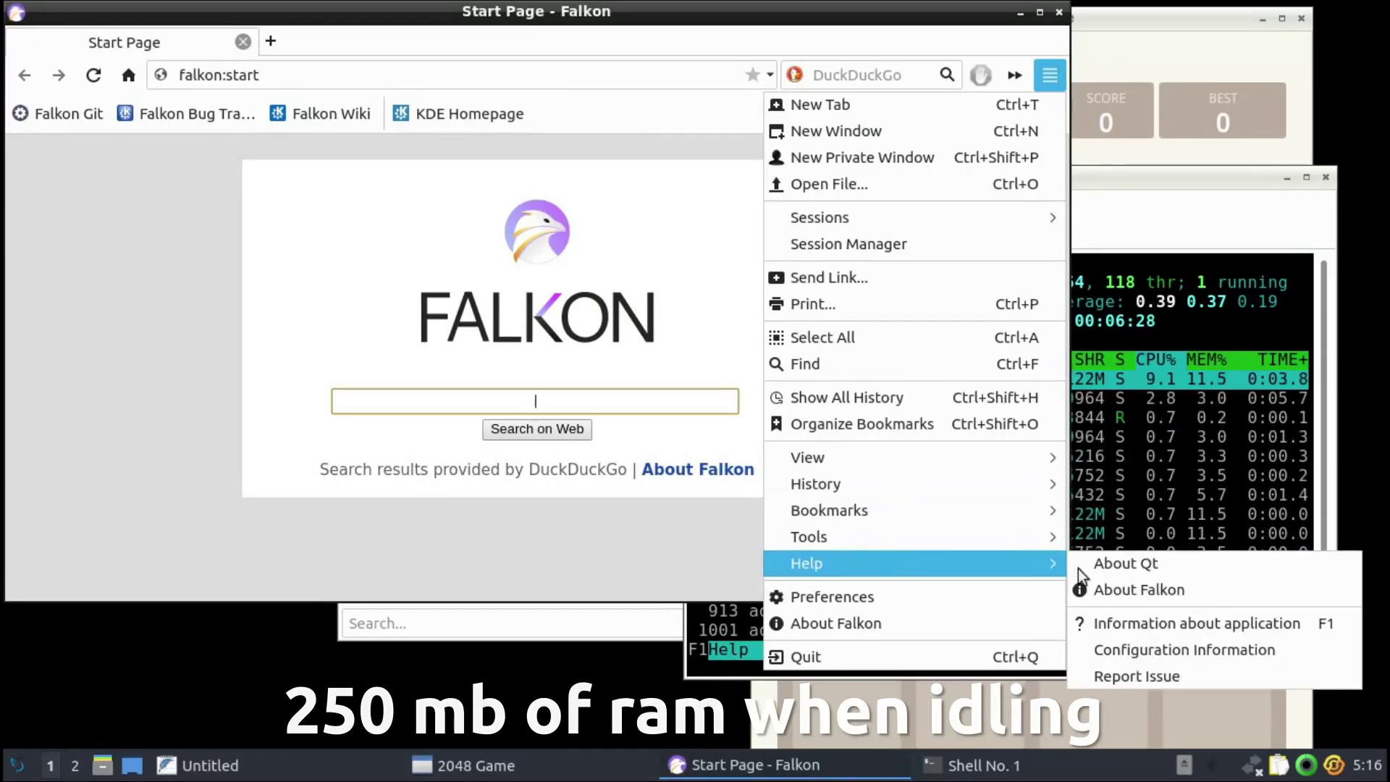
{"action": "left_click", "coordinate": [1129, 588]}
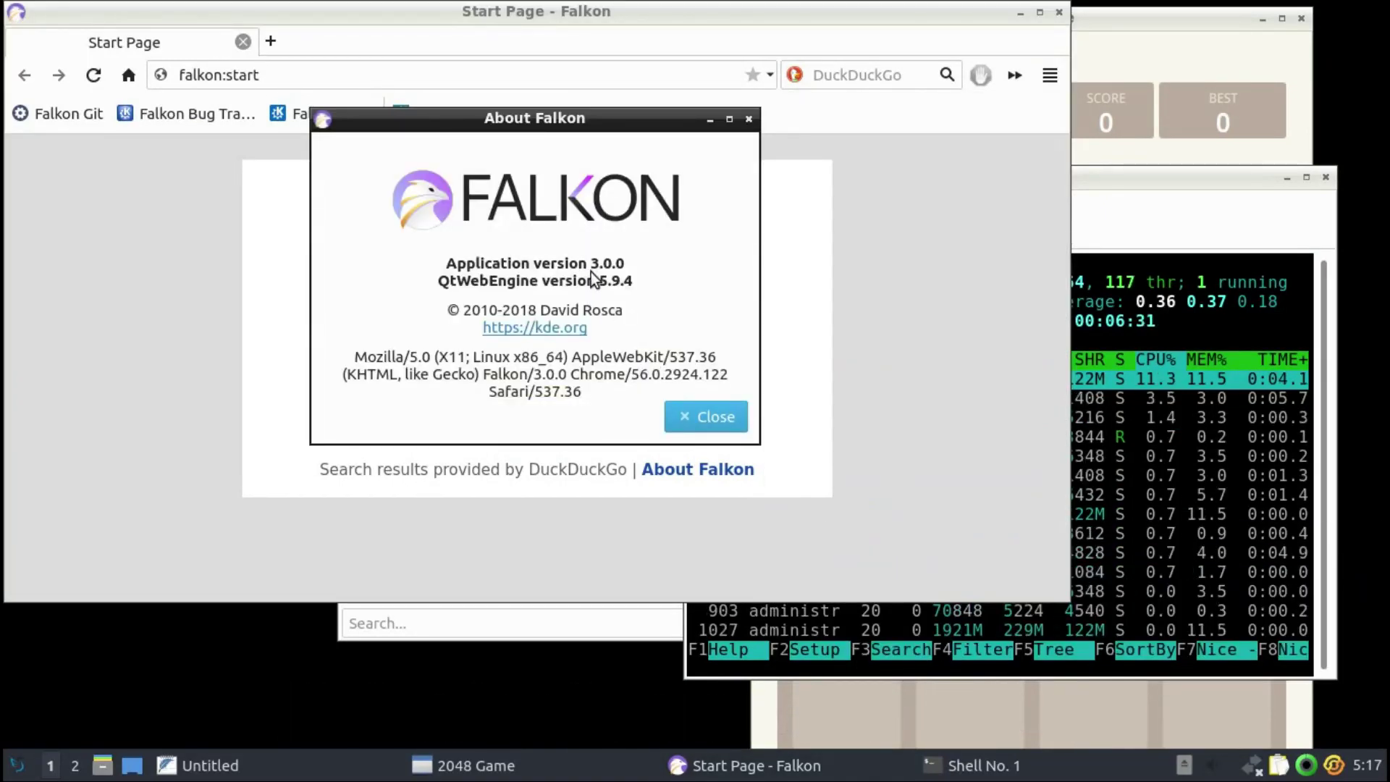
{"action": "left_click", "coordinate": [750, 118]}
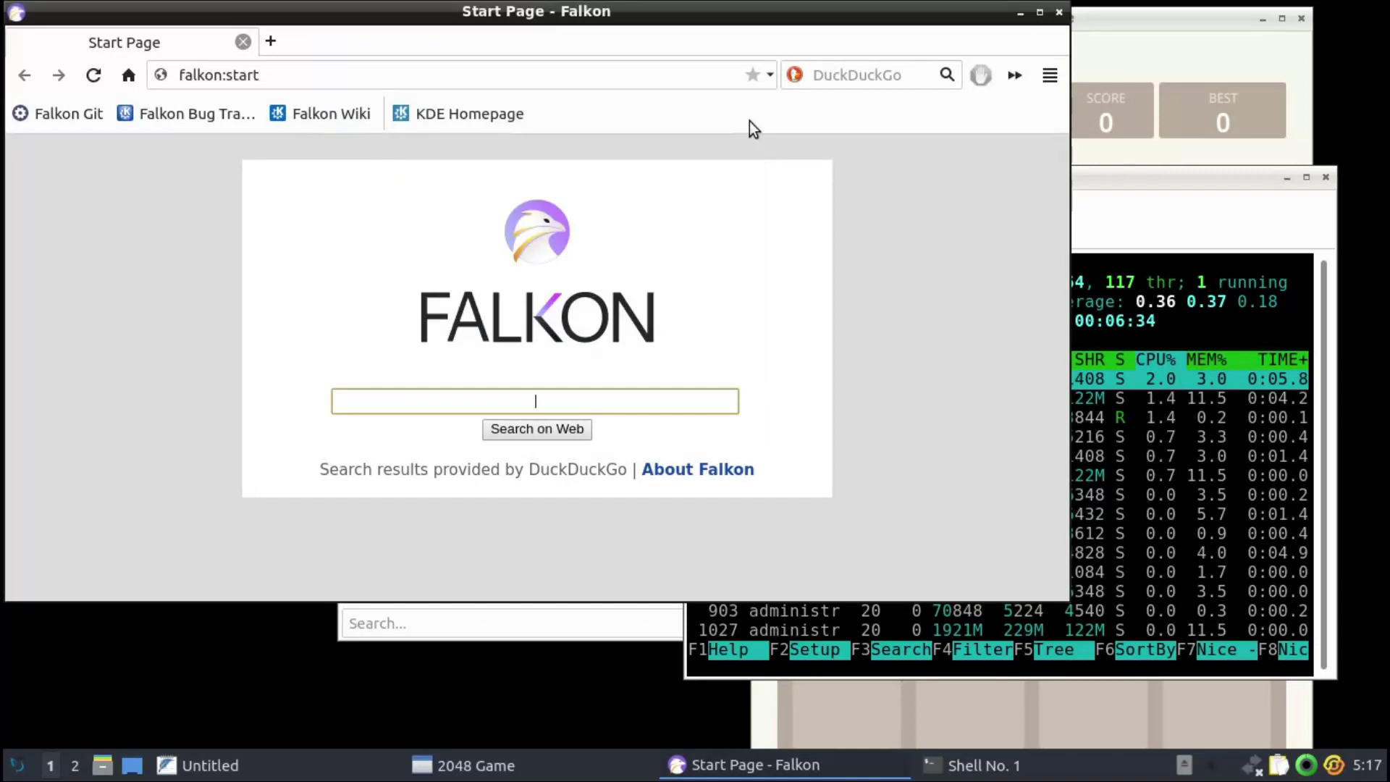
- Close Falkon, the 2048 Game and the text editor, and move the Htop terminal to the desktop's upper right corner
{"action": "left_click", "coordinate": [1060, 12]}
{"action": "left_click", "coordinate": [1301, 13]}
{"action": "left_click", "coordinate": [1039, 119]}
{"action": "left_click_drag", "start_coordinate": [865, 183], "coordinate": [905, 24]}
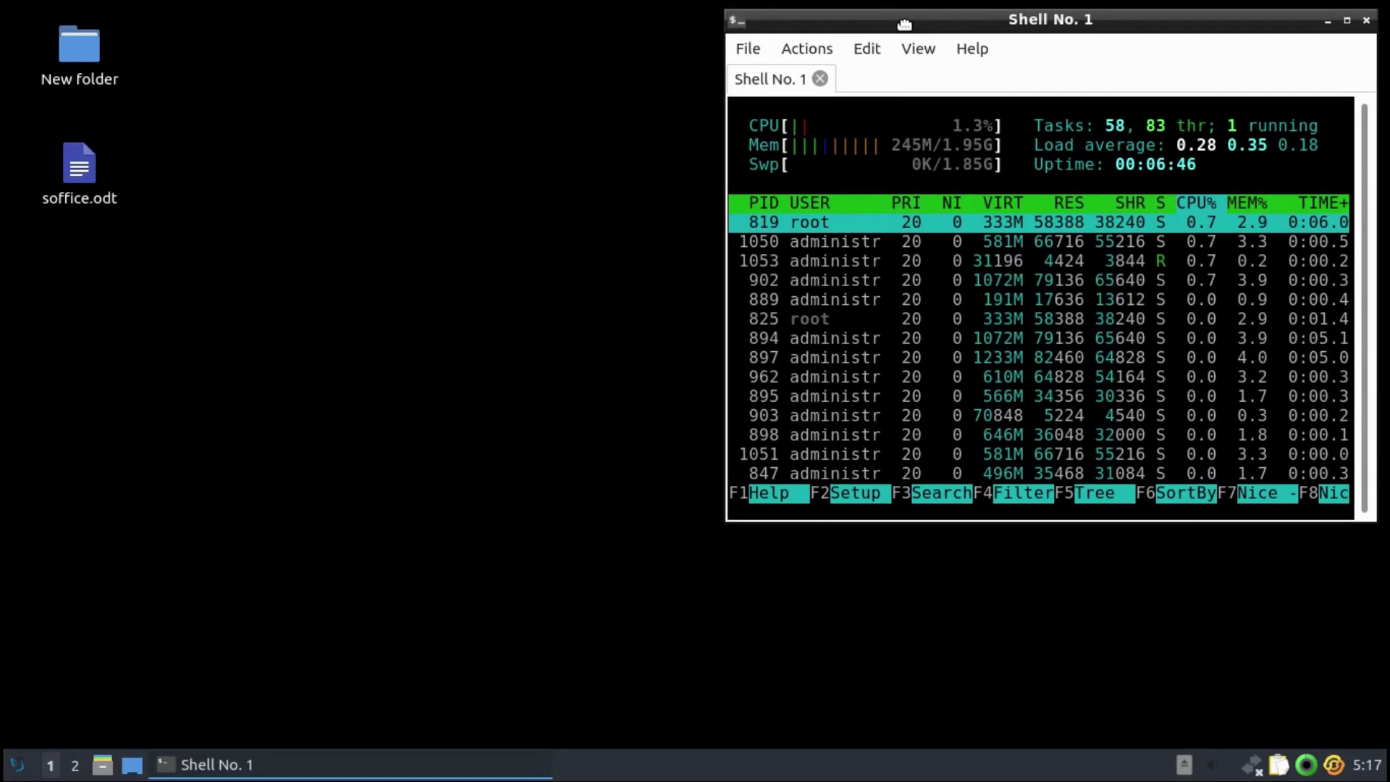
- Launch the Muon Package Manager from the installed system tools
{"action": "left_click", "coordinate": [17, 765]}
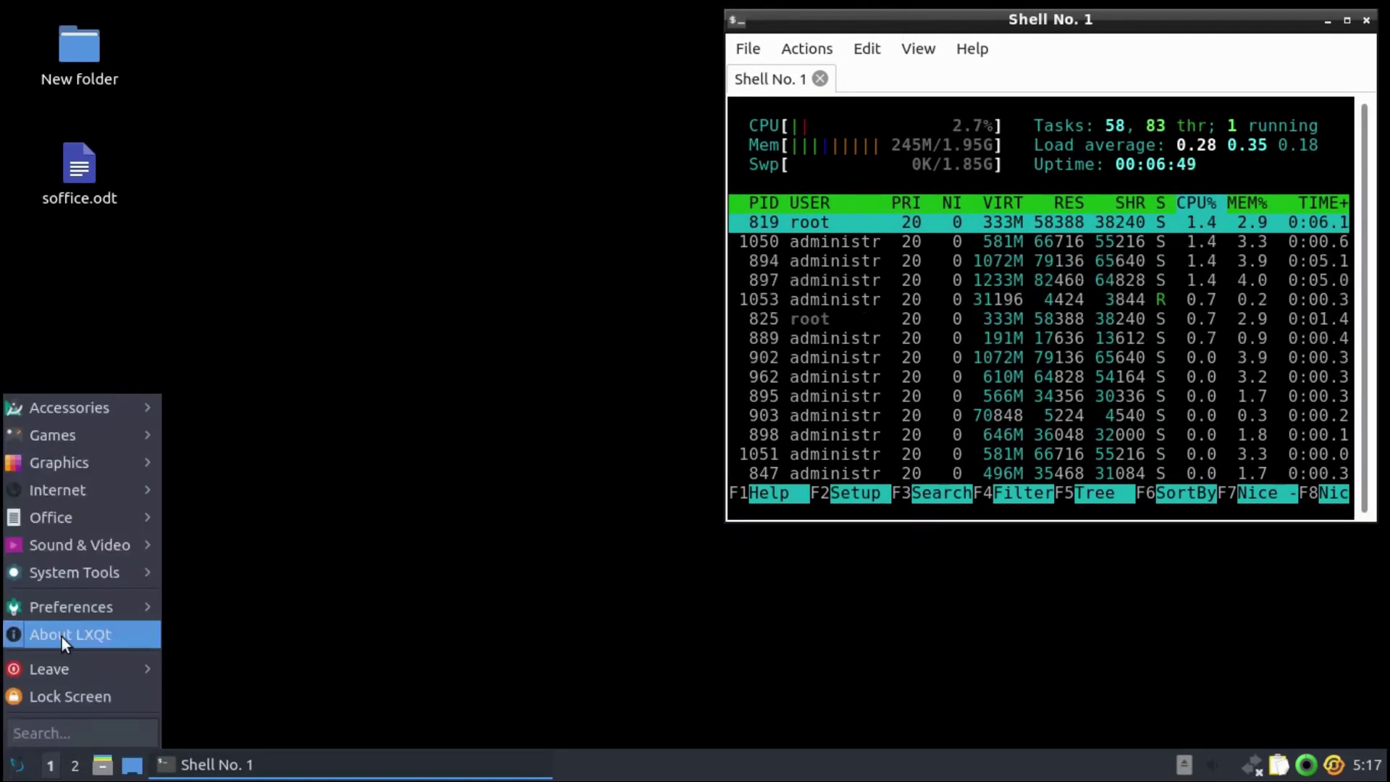
{"action": "left_click", "coordinate": [257, 596]}
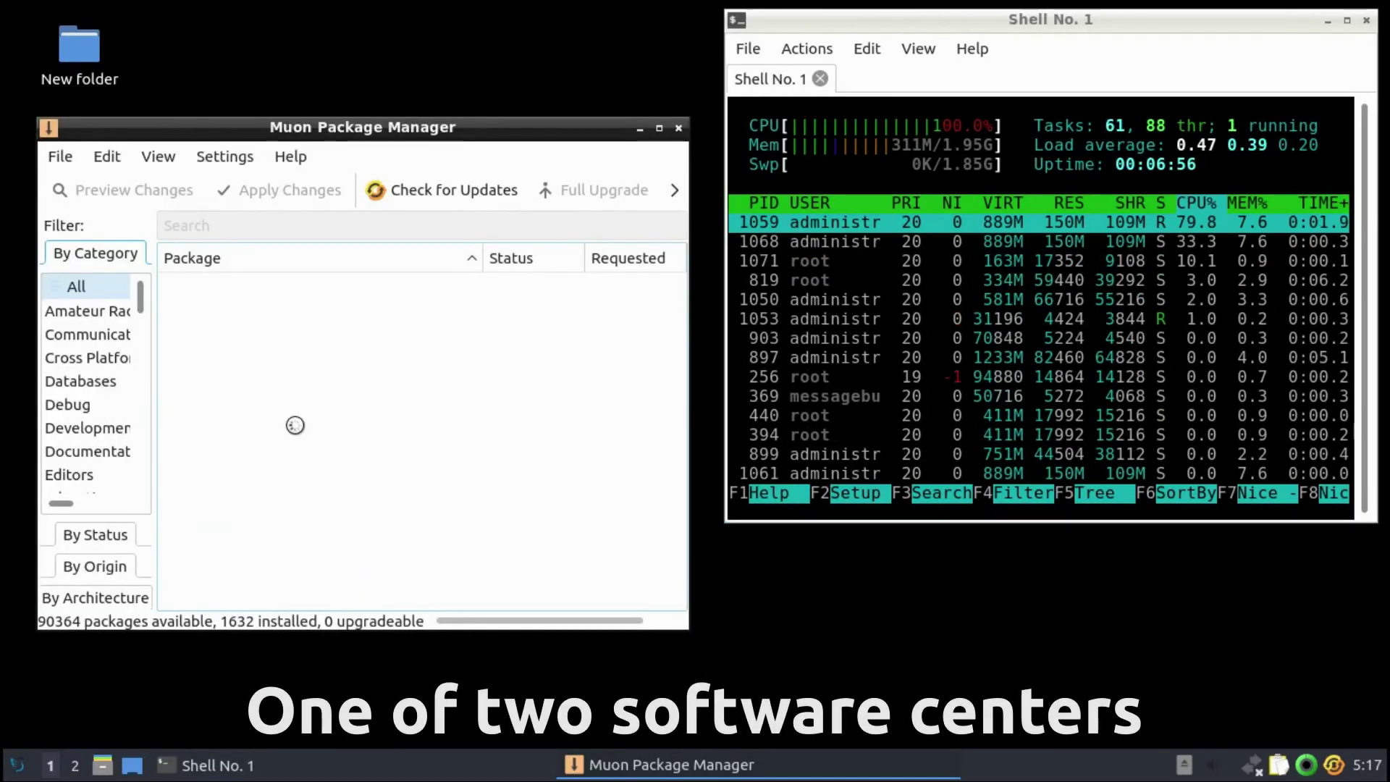
- Maximize the Muon Package Manager window and try searching the packages for "hr"
{"action": "left_click_drag", "start_coordinate": [501, 135], "coordinate": [580, 3]}
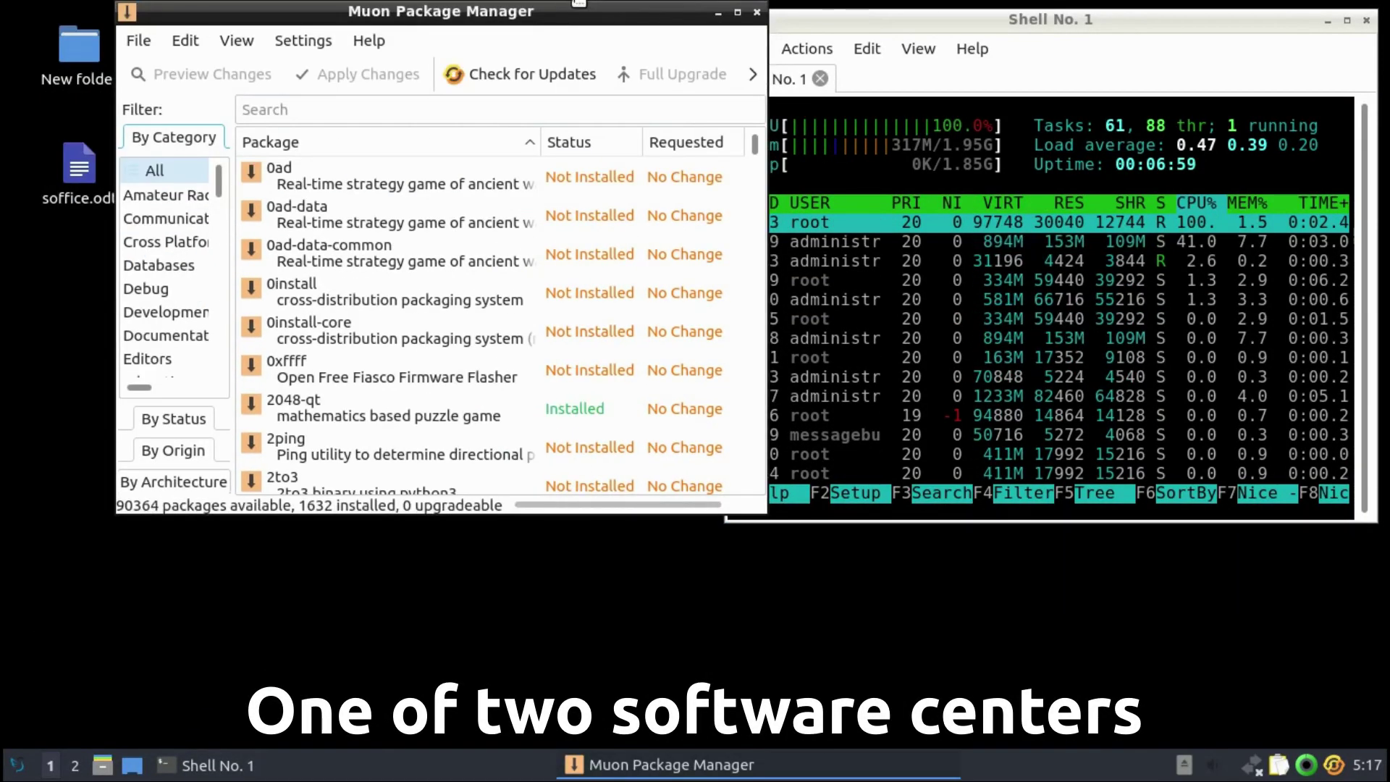
{"action": "left_click", "coordinate": [737, 12]}
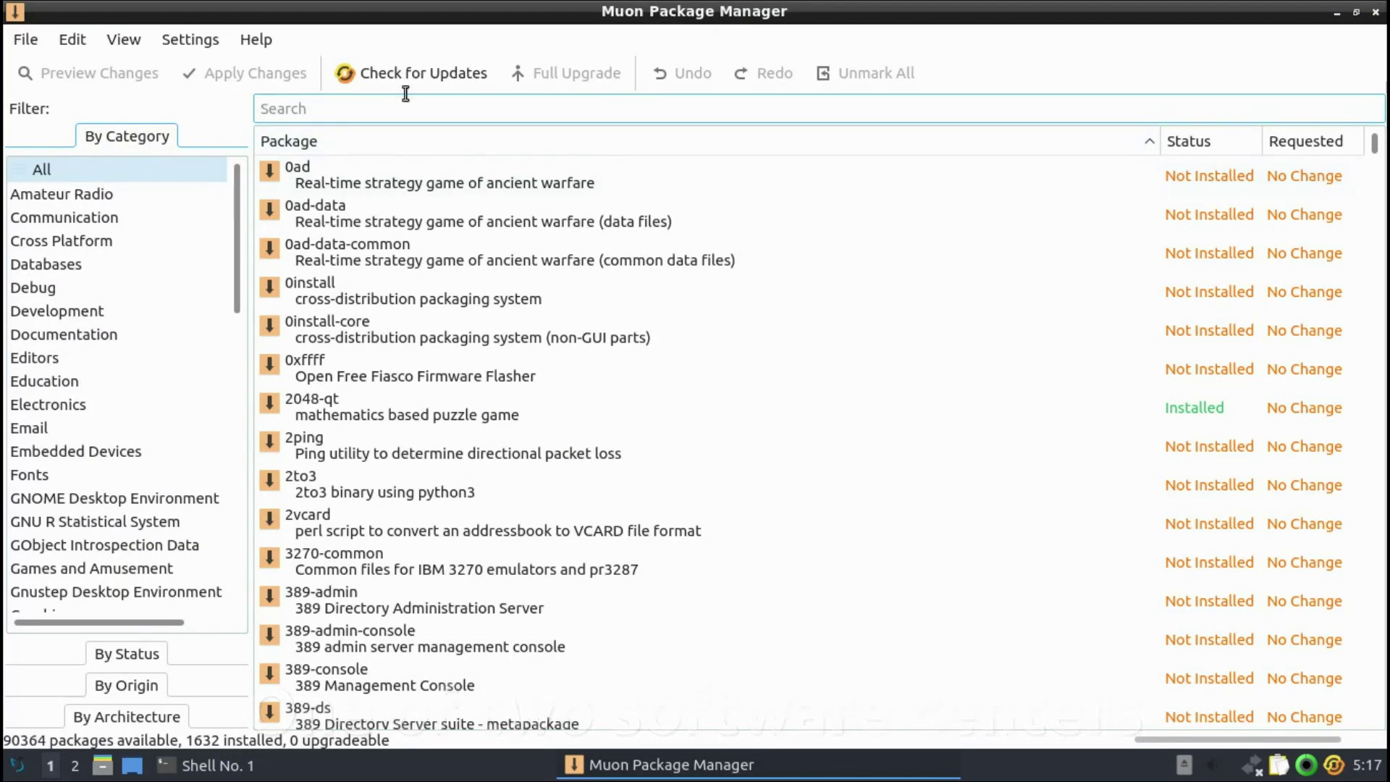
{"action": "type", "text": "hr"}
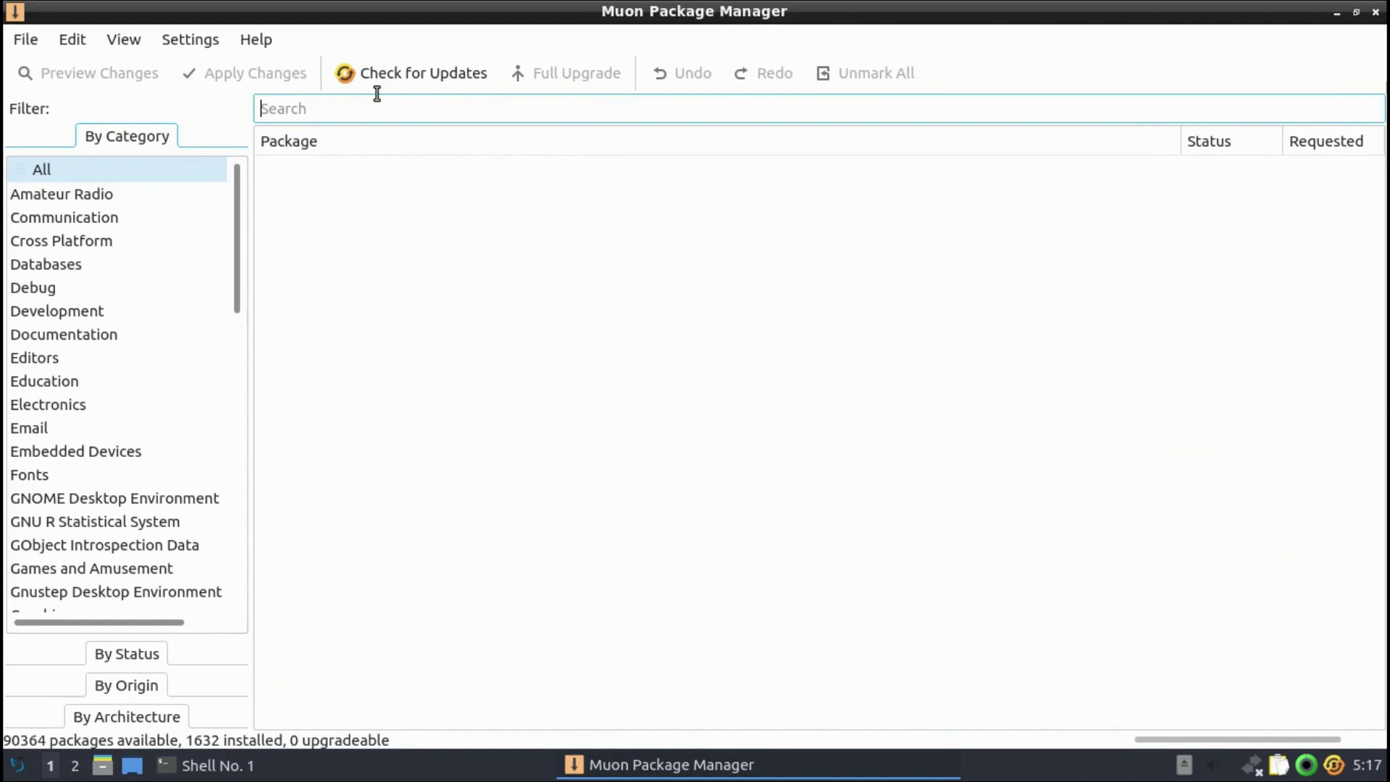
- Browse the Email, GNU R, Documentation, Databases and Amateur Radio packages, view the aldo details and close the package manager
{"action": "left_click", "coordinate": [29, 435]}
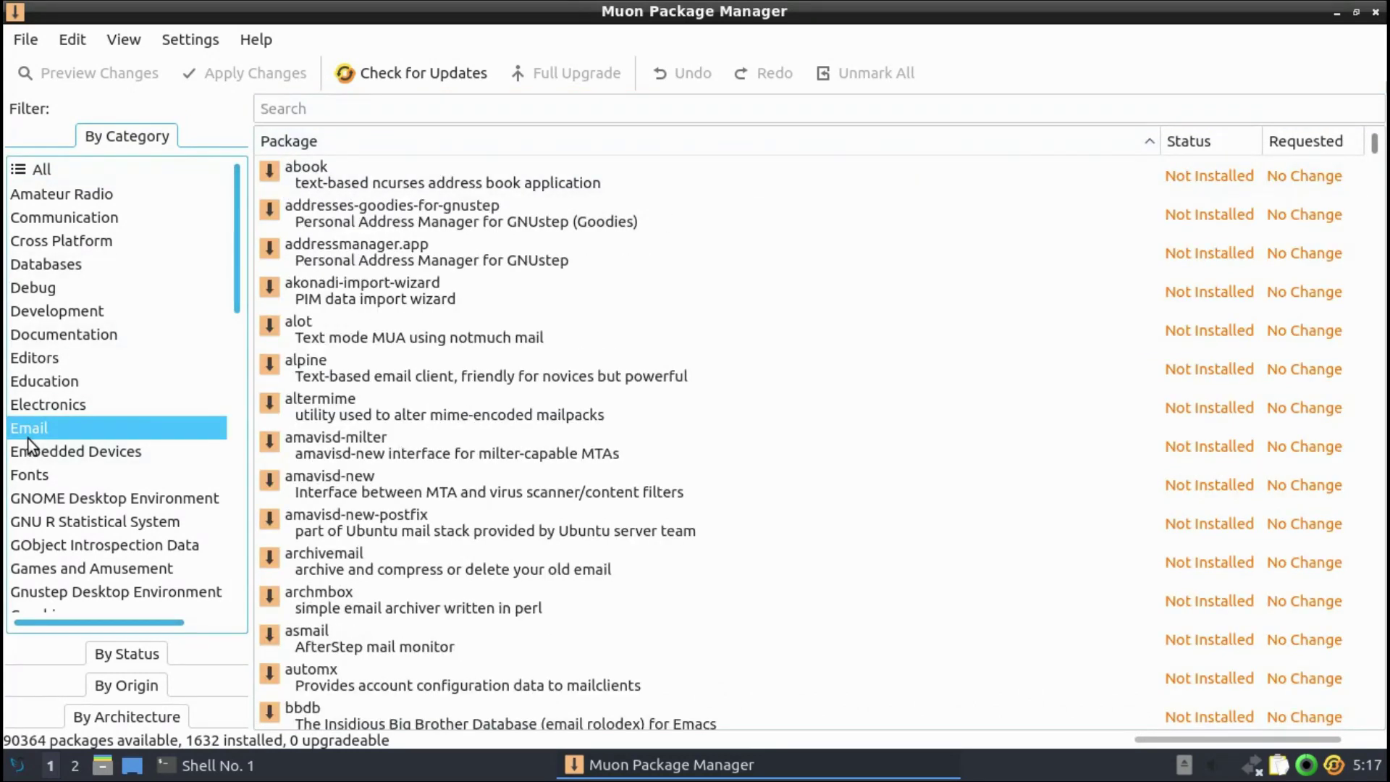
{"action": "left_click", "coordinate": [26, 516]}
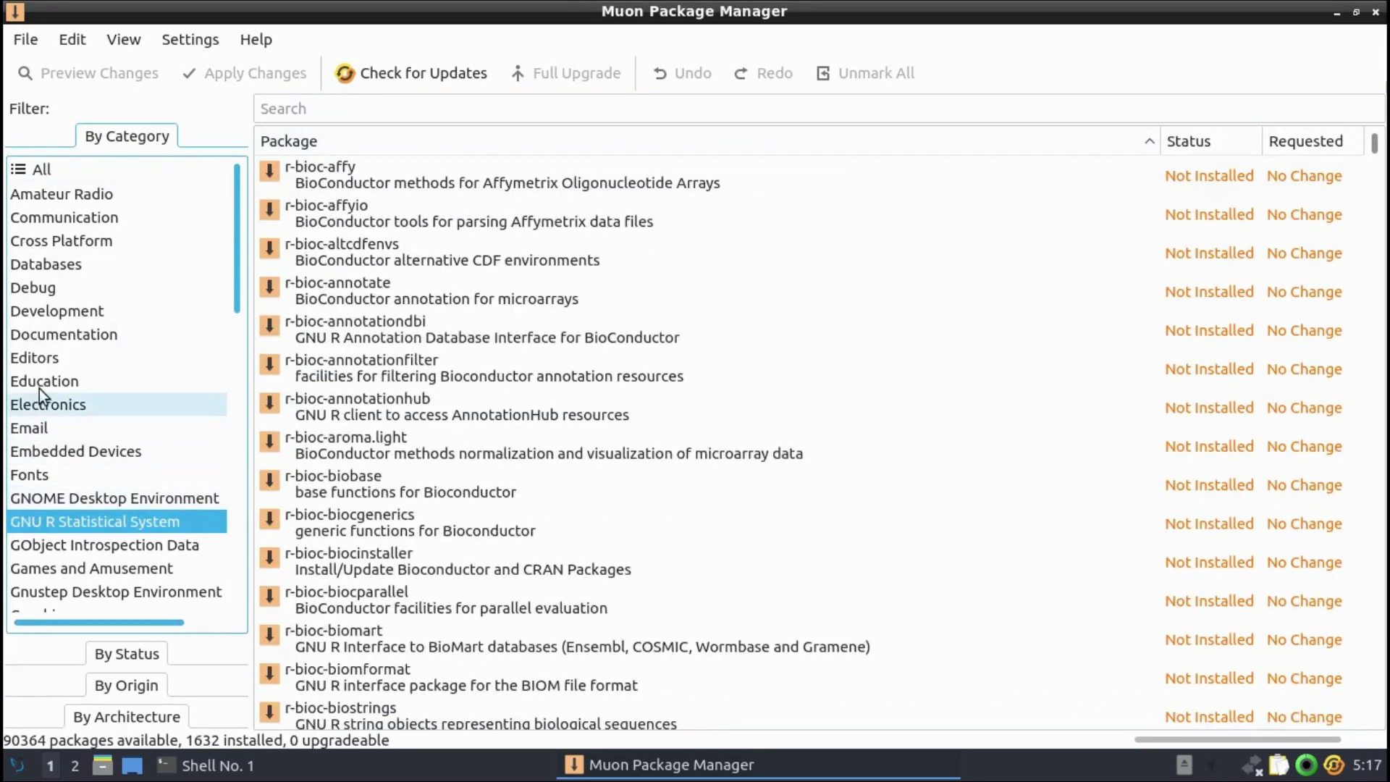
{"action": "left_click", "coordinate": [32, 330]}
{"action": "left_click", "coordinate": [39, 262]}
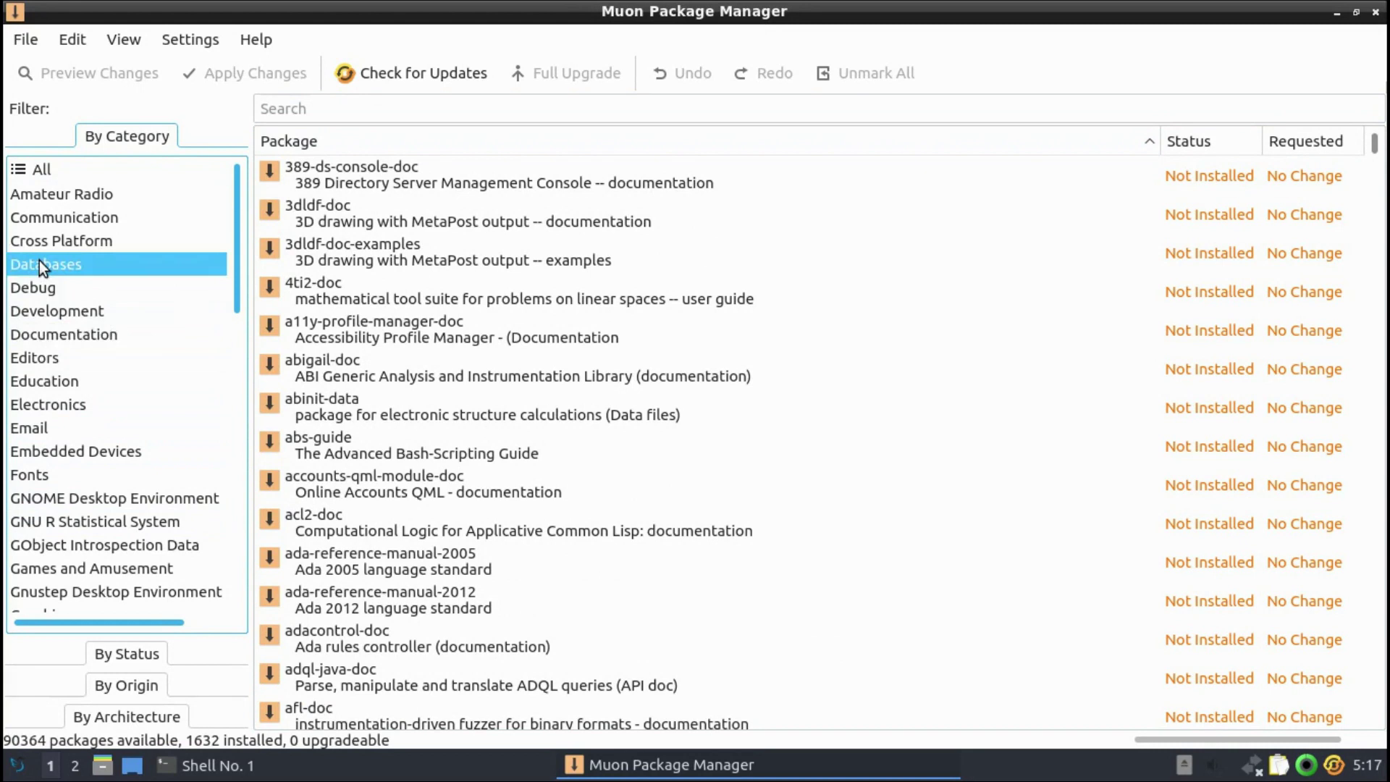
{"action": "left_click", "coordinate": [42, 194]}
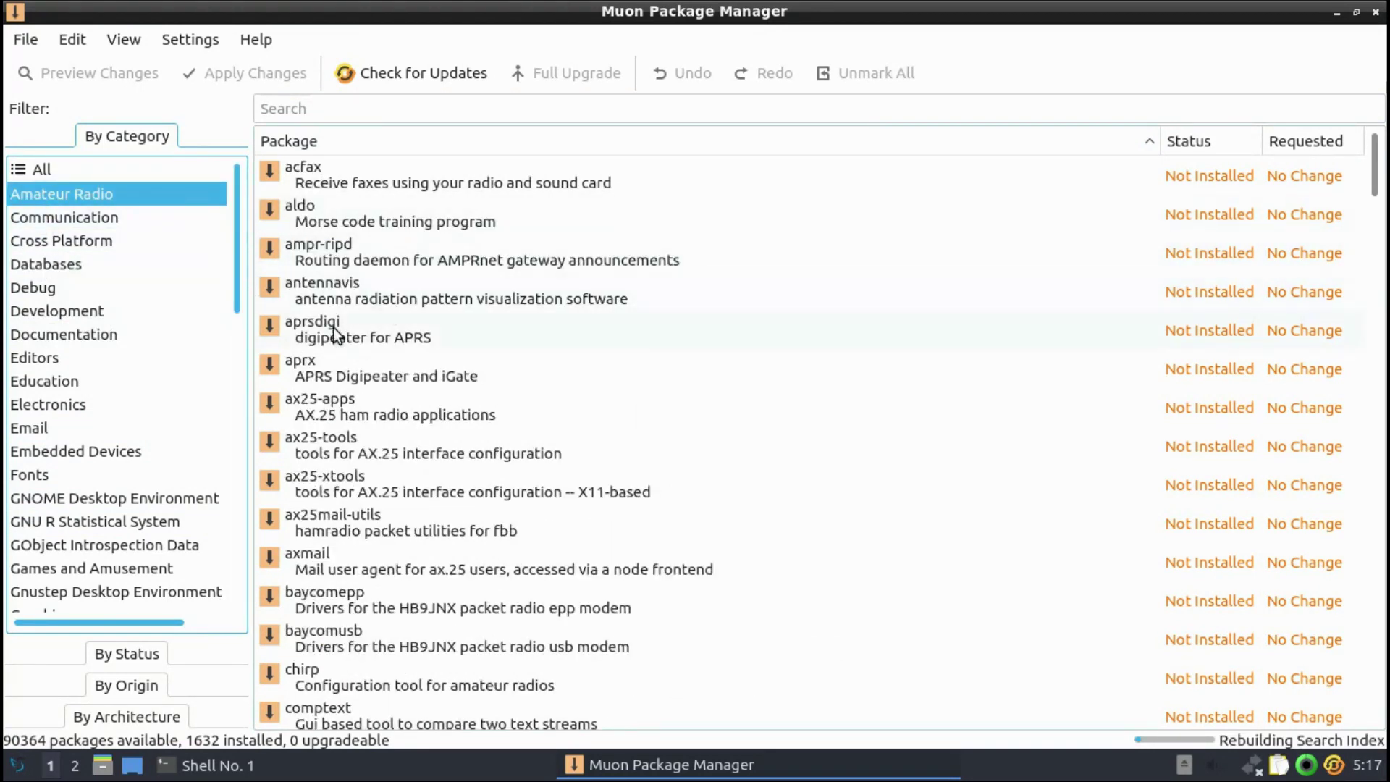
{"action": "left_click", "coordinate": [307, 216]}
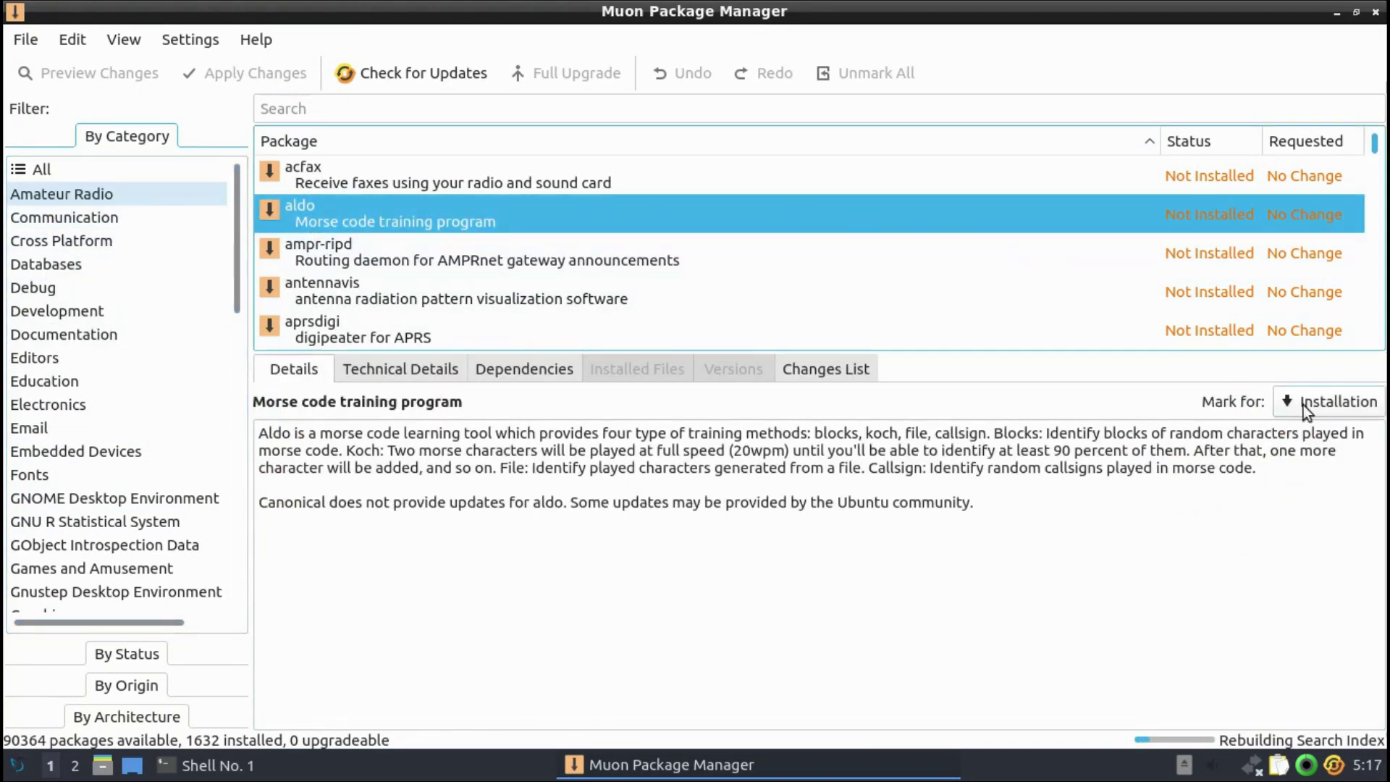
{"action": "left_click", "coordinate": [1376, 11]}
- Look through the Preferences and LXQt settings entries in the application menu
{"action": "left_click", "coordinate": [22, 763]}
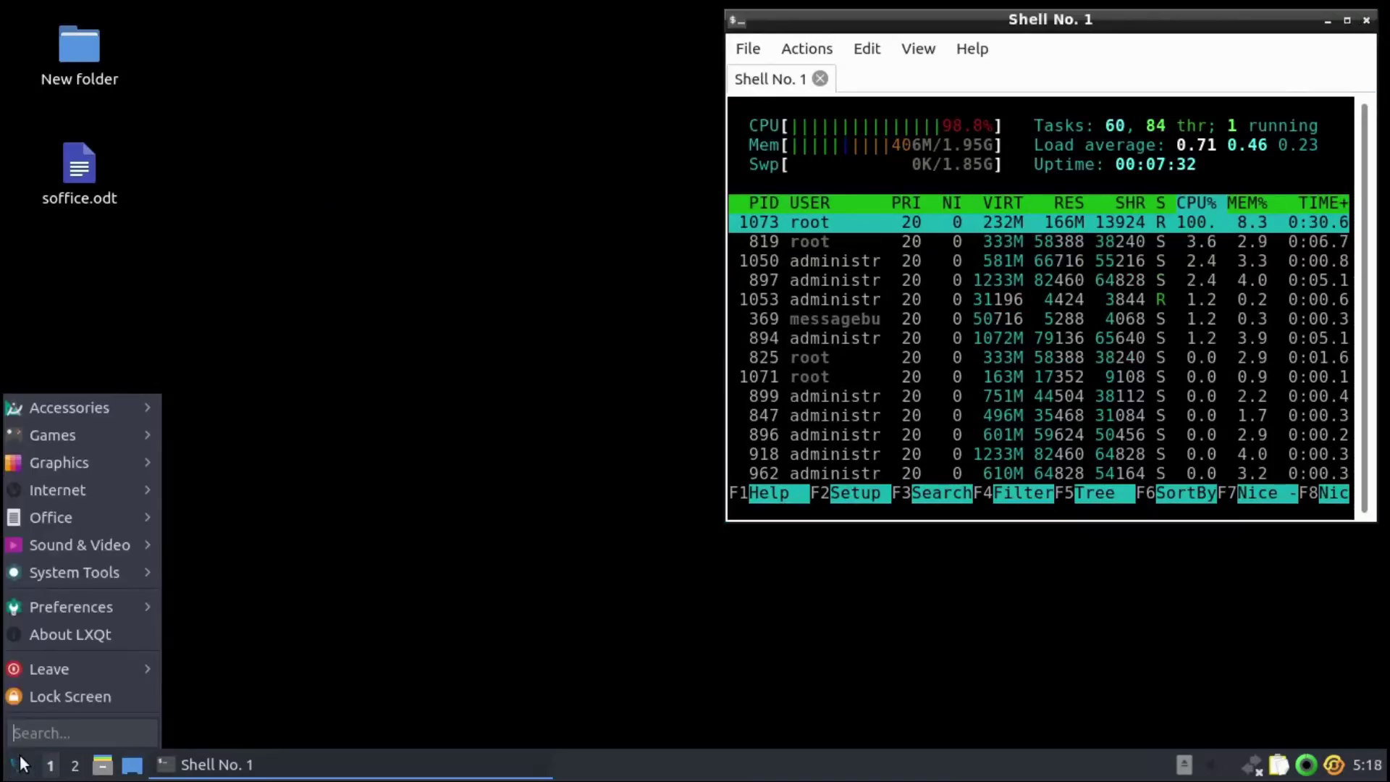
{"action": "mouse_move", "coordinate": [123, 607]}
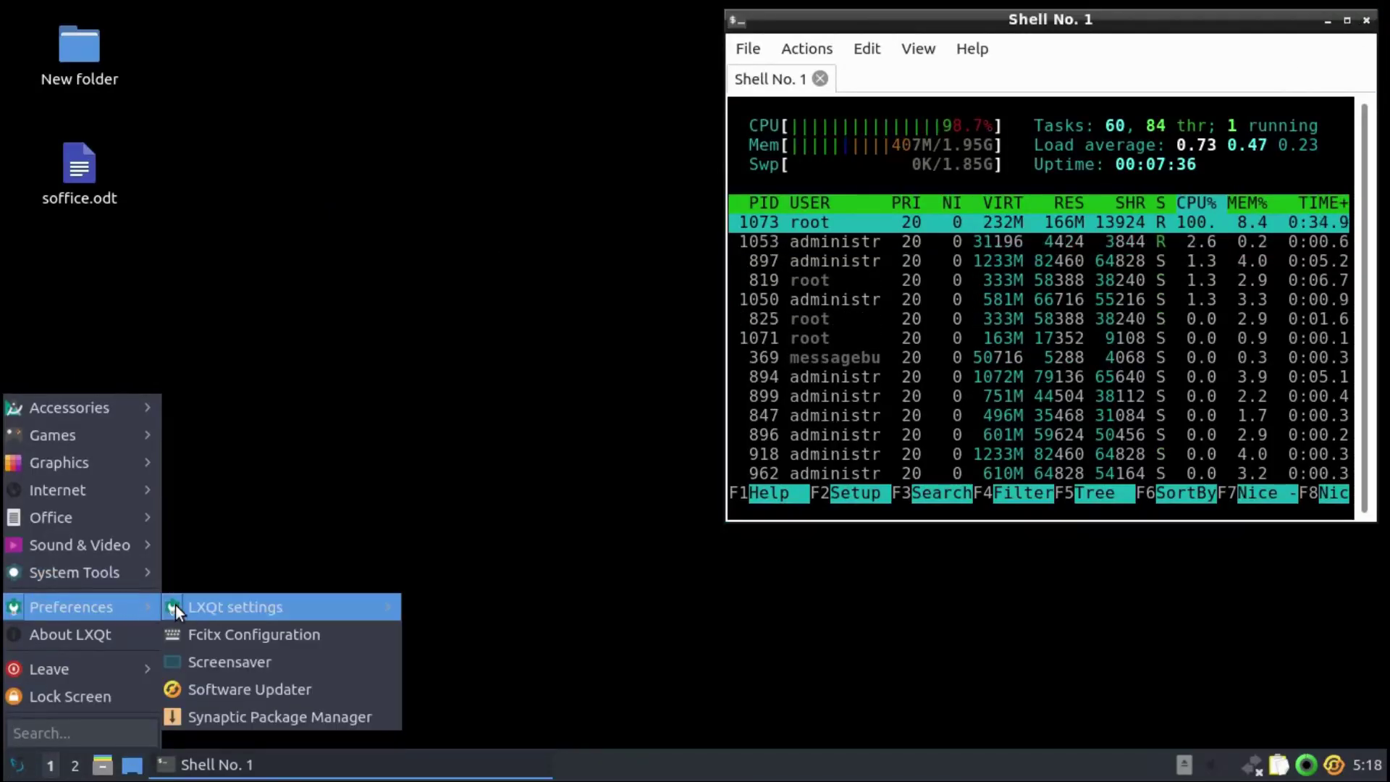
{"action": "mouse_move", "coordinate": [372, 607]}
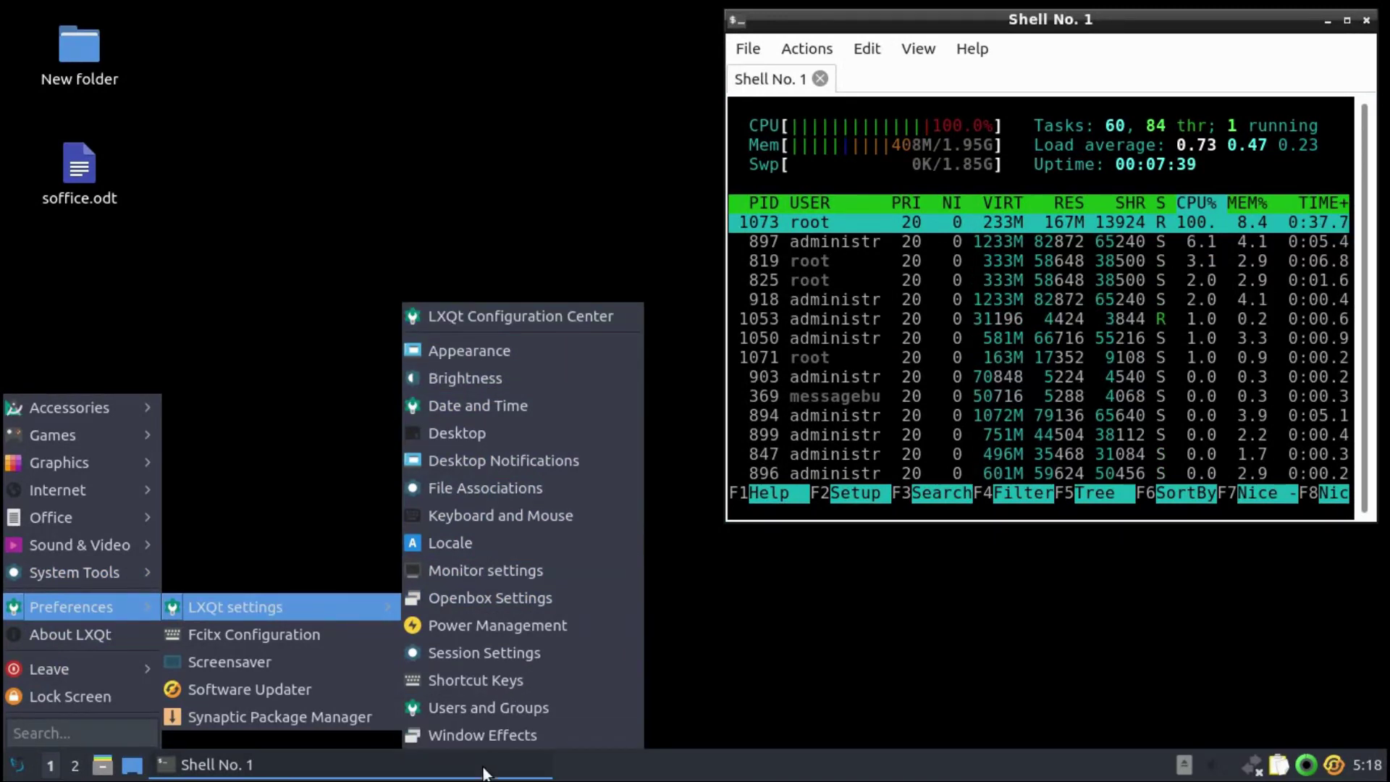
{"action": "mouse_move", "coordinate": [100, 562]}
- Launch a terminal by searching the application menu for "term"
{"action": "left_click", "coordinate": [72, 726]}
{"action": "type", "text": "term"}
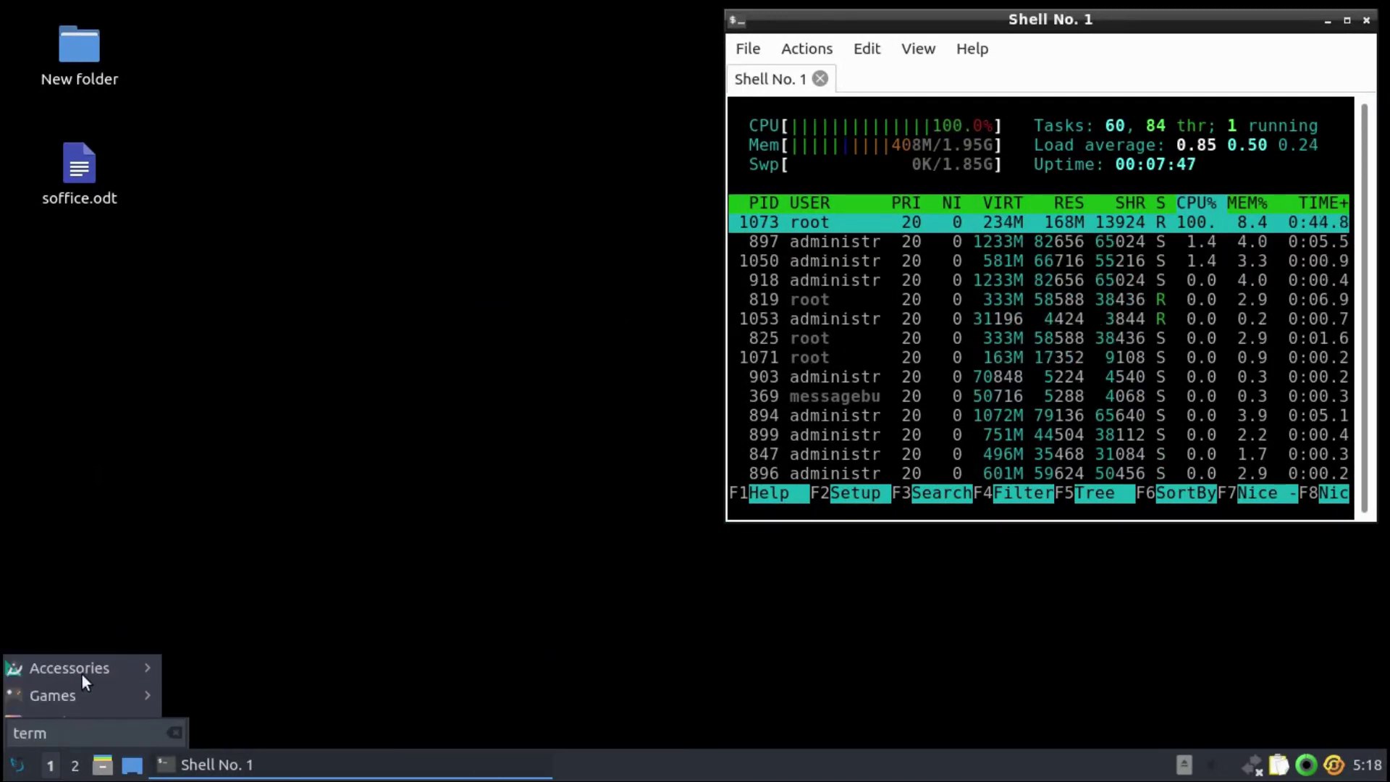
{"action": "key", "text": "Return"}
- Check the kernel release with the command uname -r and close that terminal
{"action": "type", "text": "unam"}
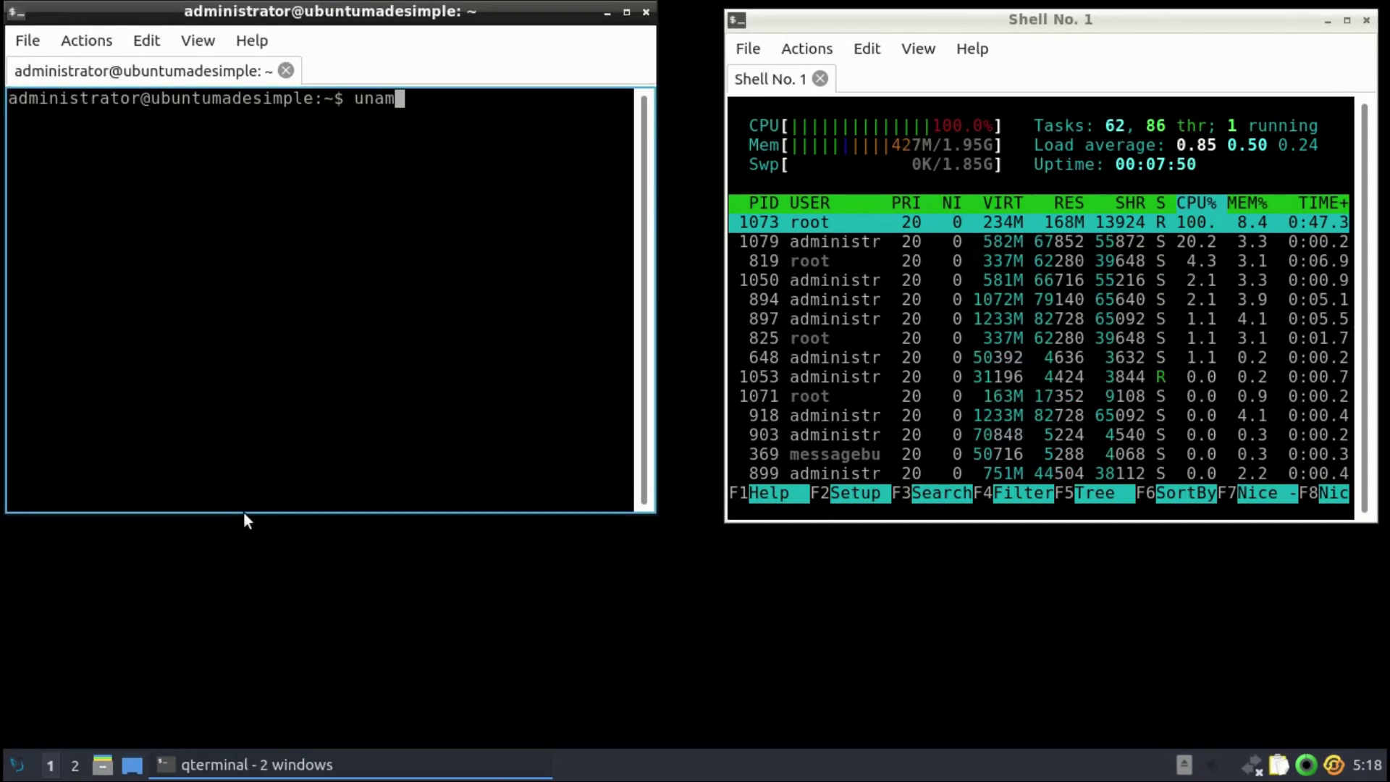
{"action": "type", "text": "e -r"}
{"action": "key", "text": "Return"}
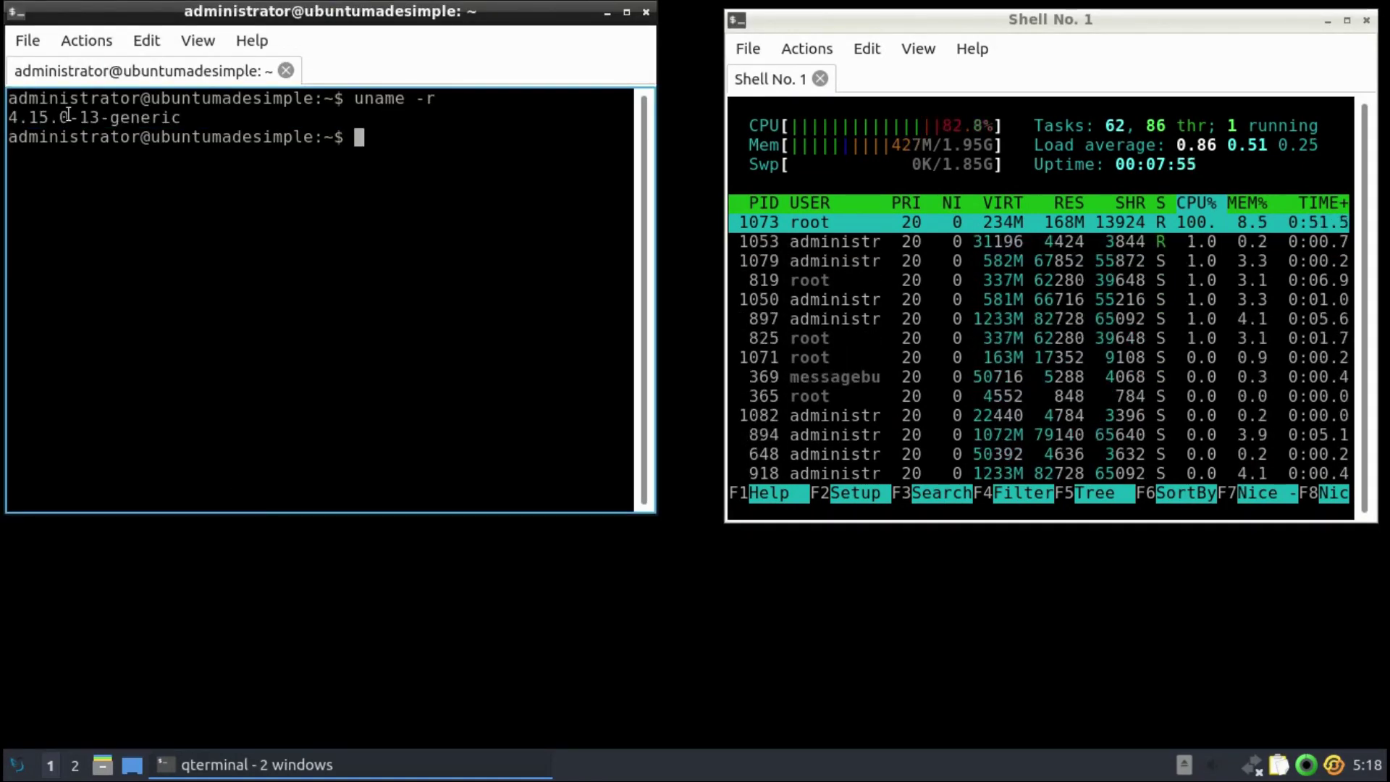
{"action": "left_click", "coordinate": [646, 11]}
{"action": "left_click", "coordinate": [316, 281]}
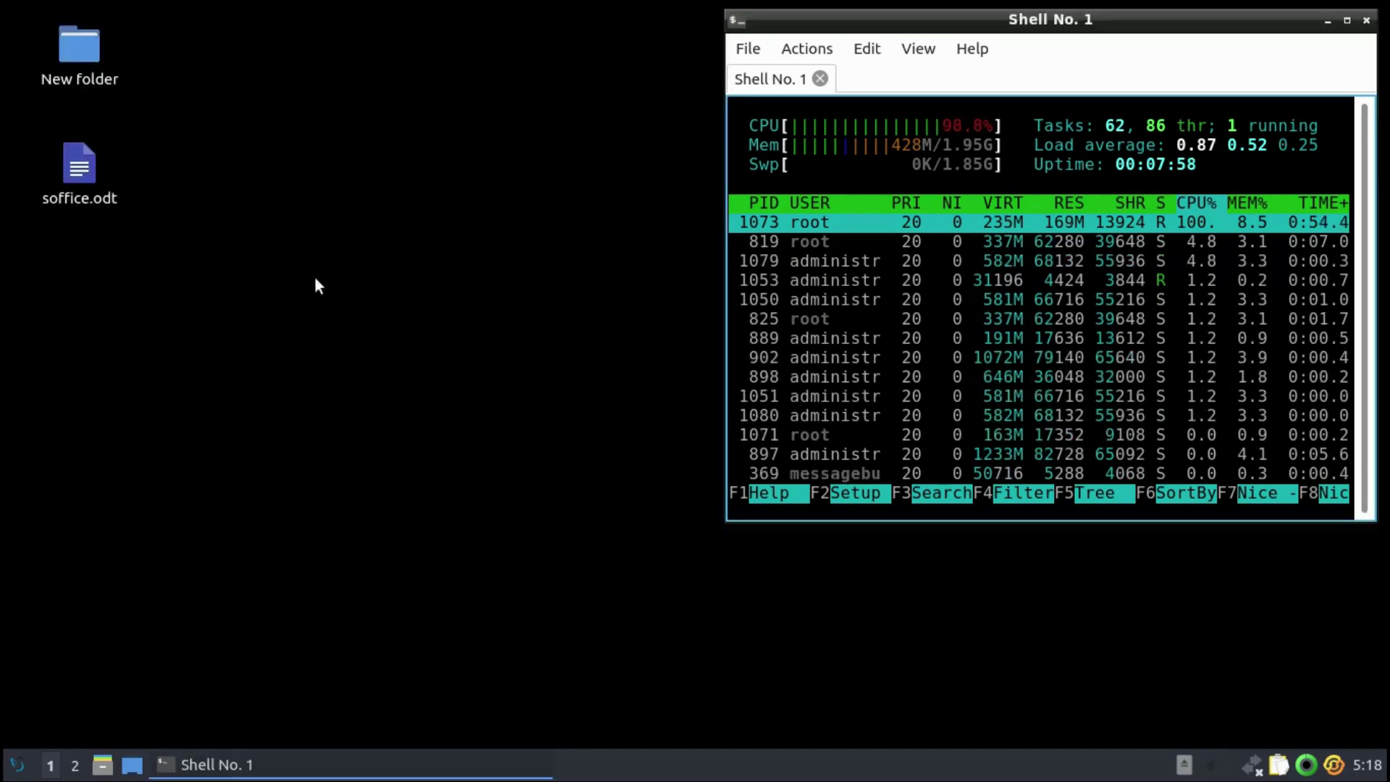
- View the Authors, Thanks, Translations and Technical Info sections of About LXQt and close the window
{"action": "left_click", "coordinate": [16, 765]}
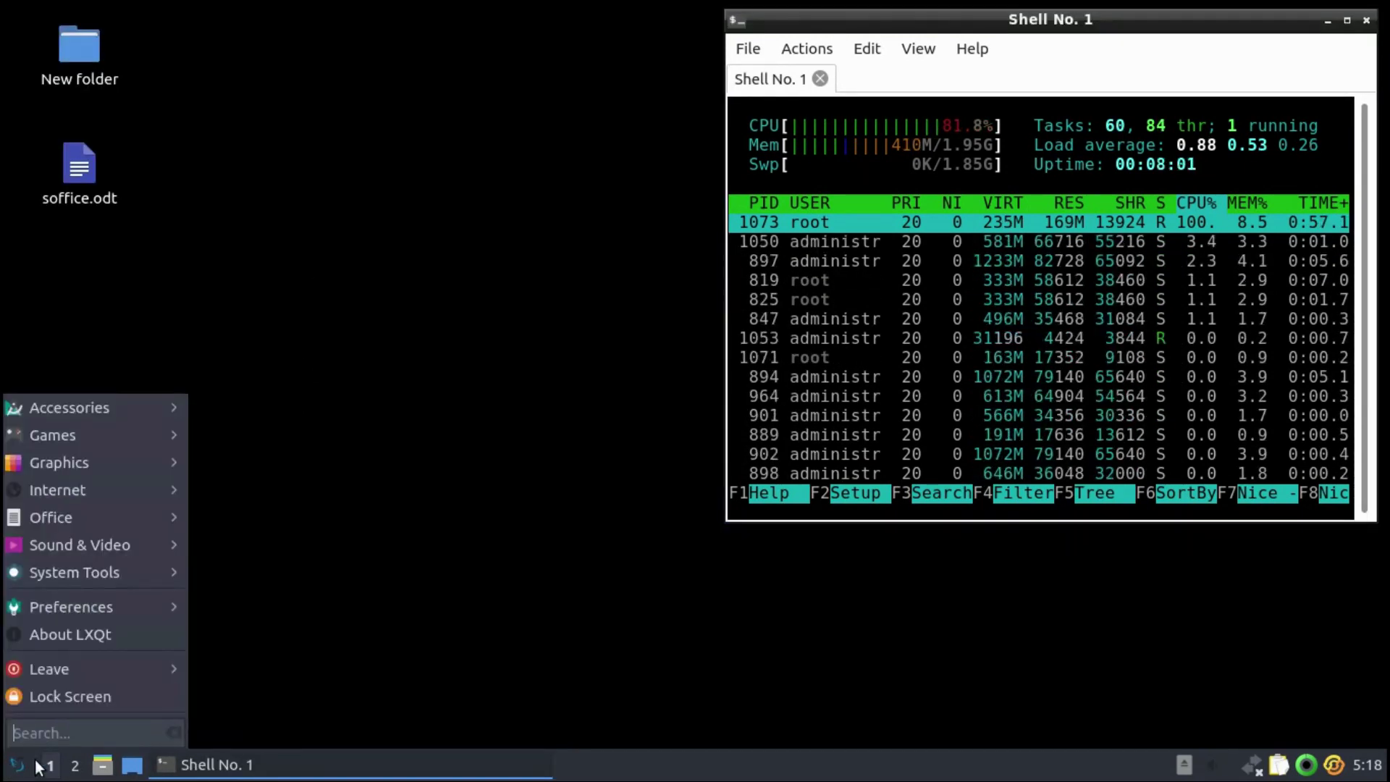
{"action": "mouse_move", "coordinate": [84, 610]}
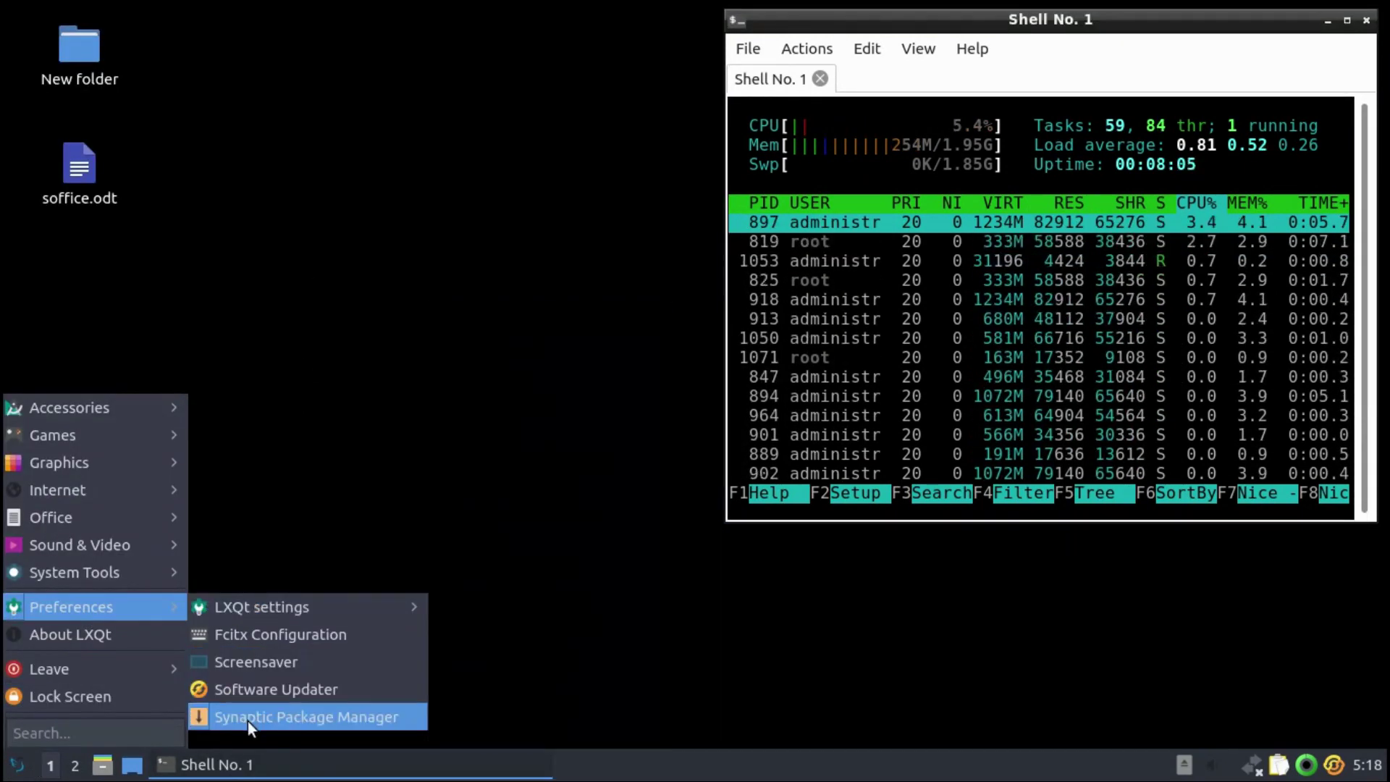
{"action": "left_click", "coordinate": [145, 634]}
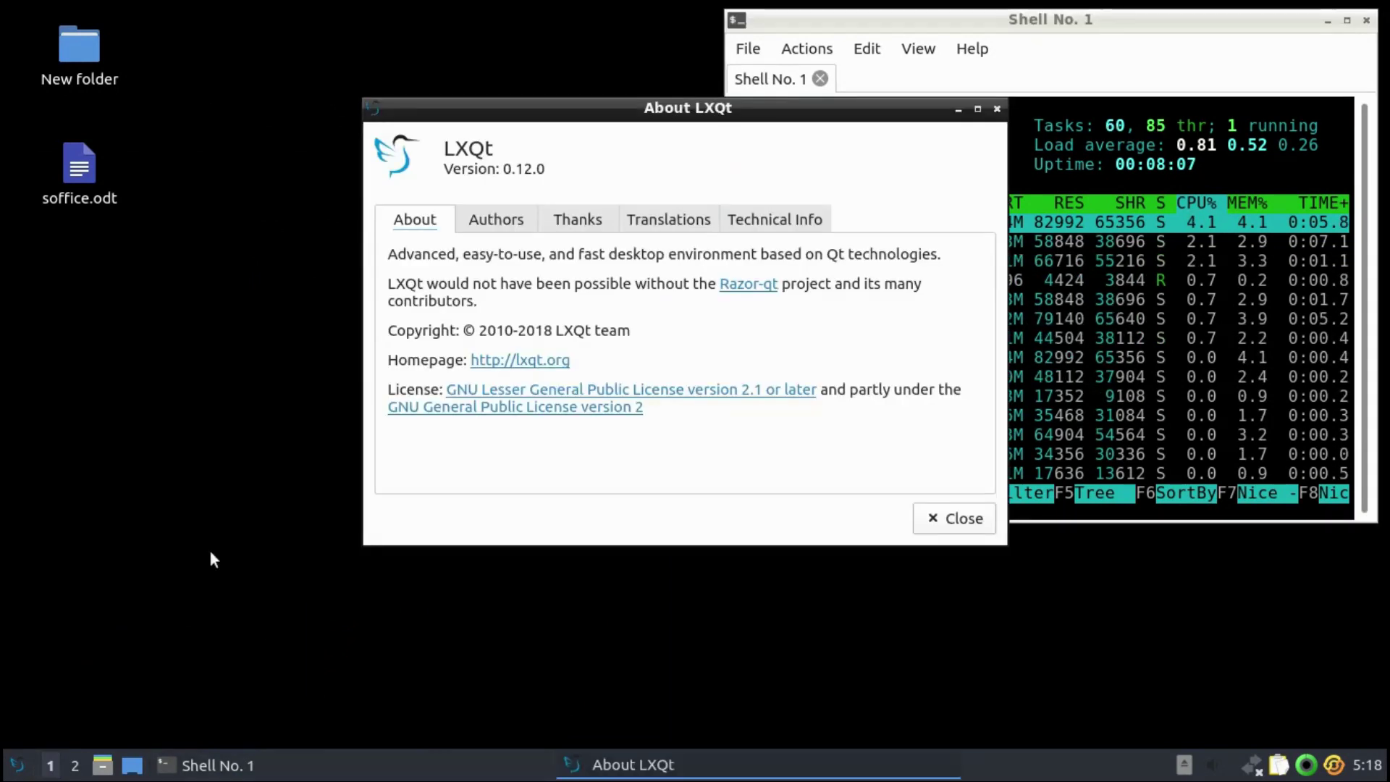
{"action": "left_click", "coordinate": [490, 222]}
{"action": "left_click", "coordinate": [563, 226]}
{"action": "left_click", "coordinate": [670, 222]}
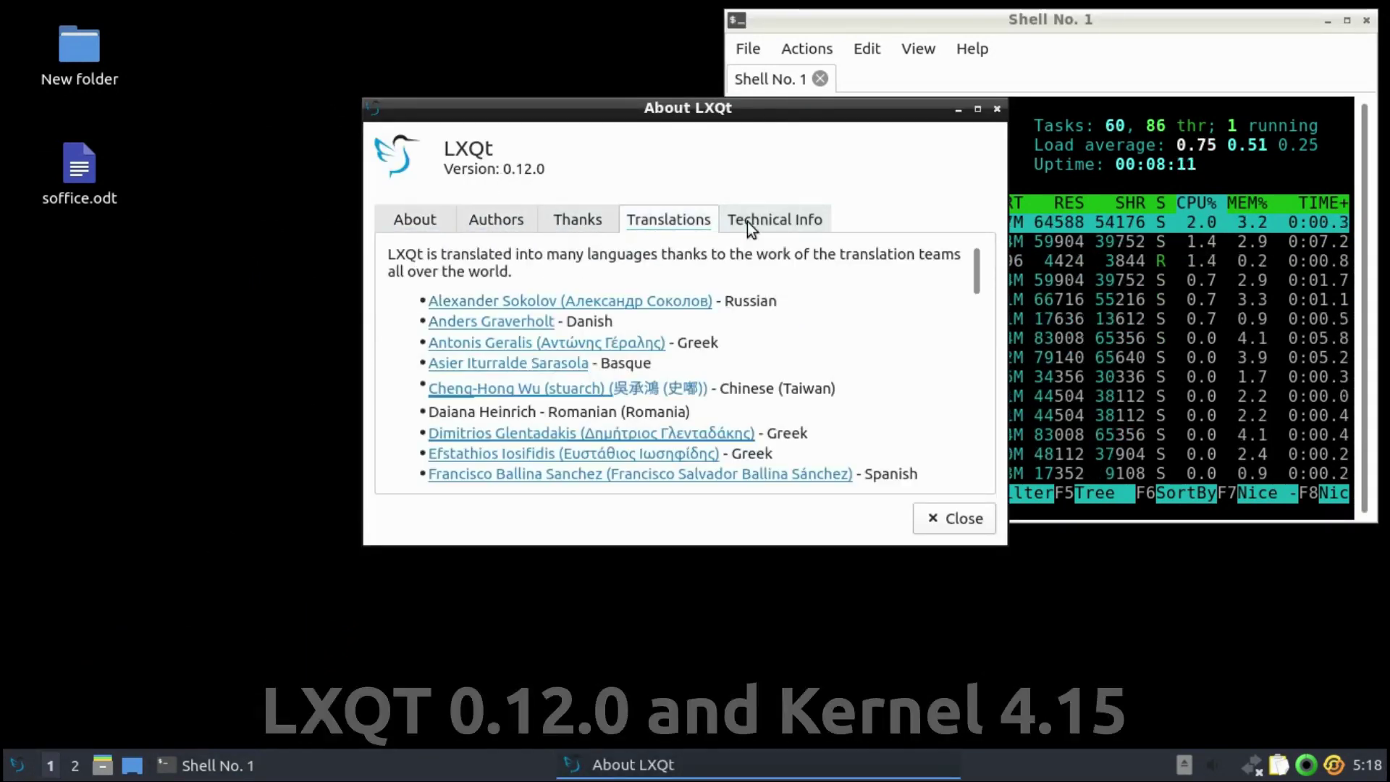
{"action": "left_click", "coordinate": [731, 223]}
{"action": "left_click", "coordinate": [997, 108]}
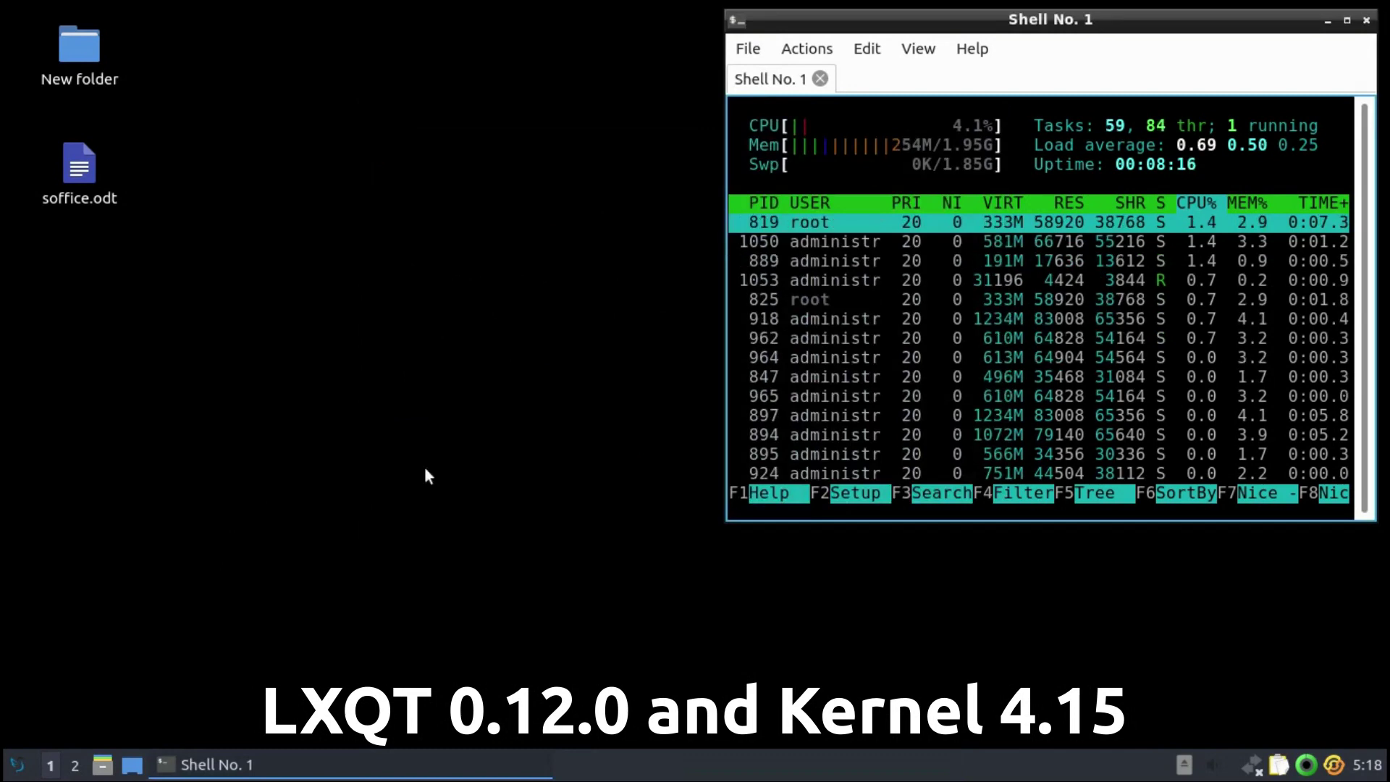
- Launch the LXQt Configuration Center from the preferences and maximize its window
{"action": "left_click", "coordinate": [18, 765]}
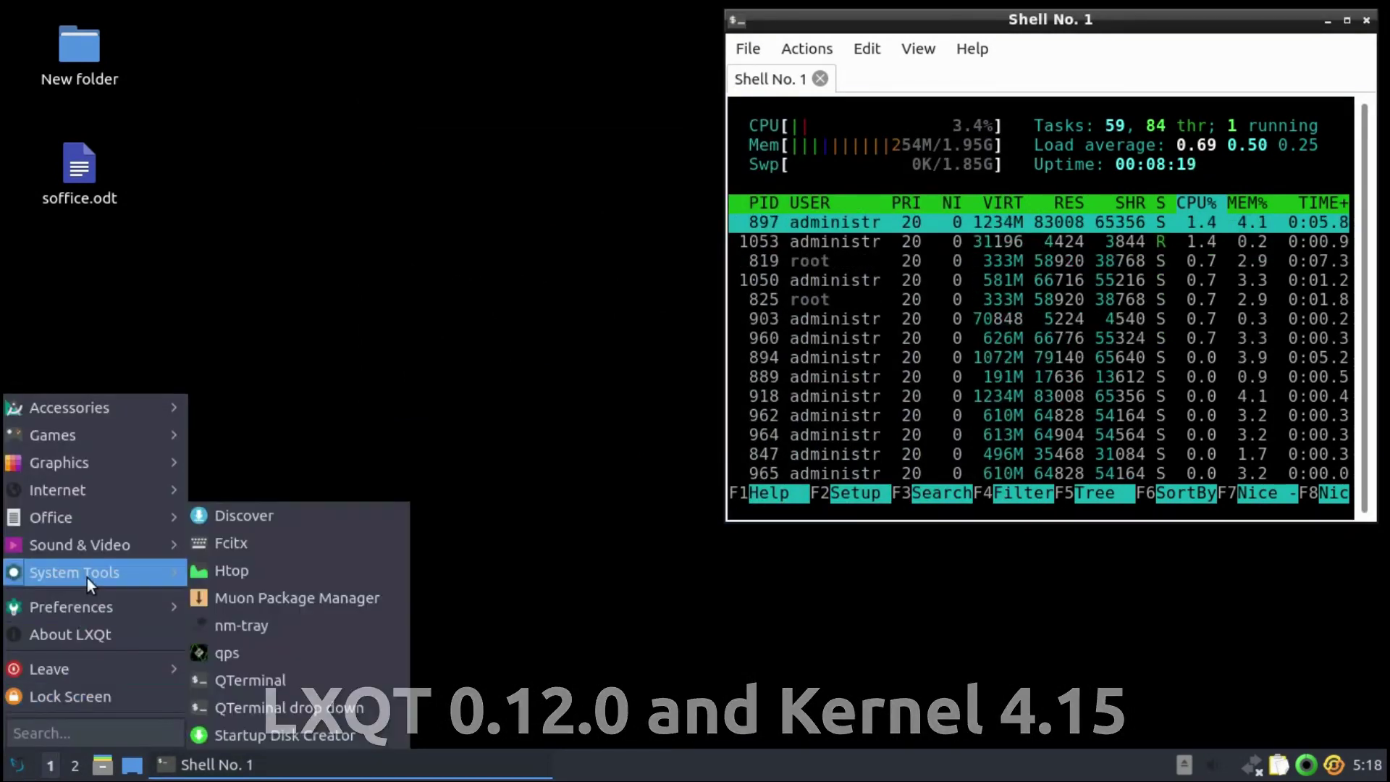
{"action": "mouse_move", "coordinate": [160, 607]}
{"action": "mouse_move", "coordinate": [424, 608]}
{"action": "left_click", "coordinate": [583, 313]}
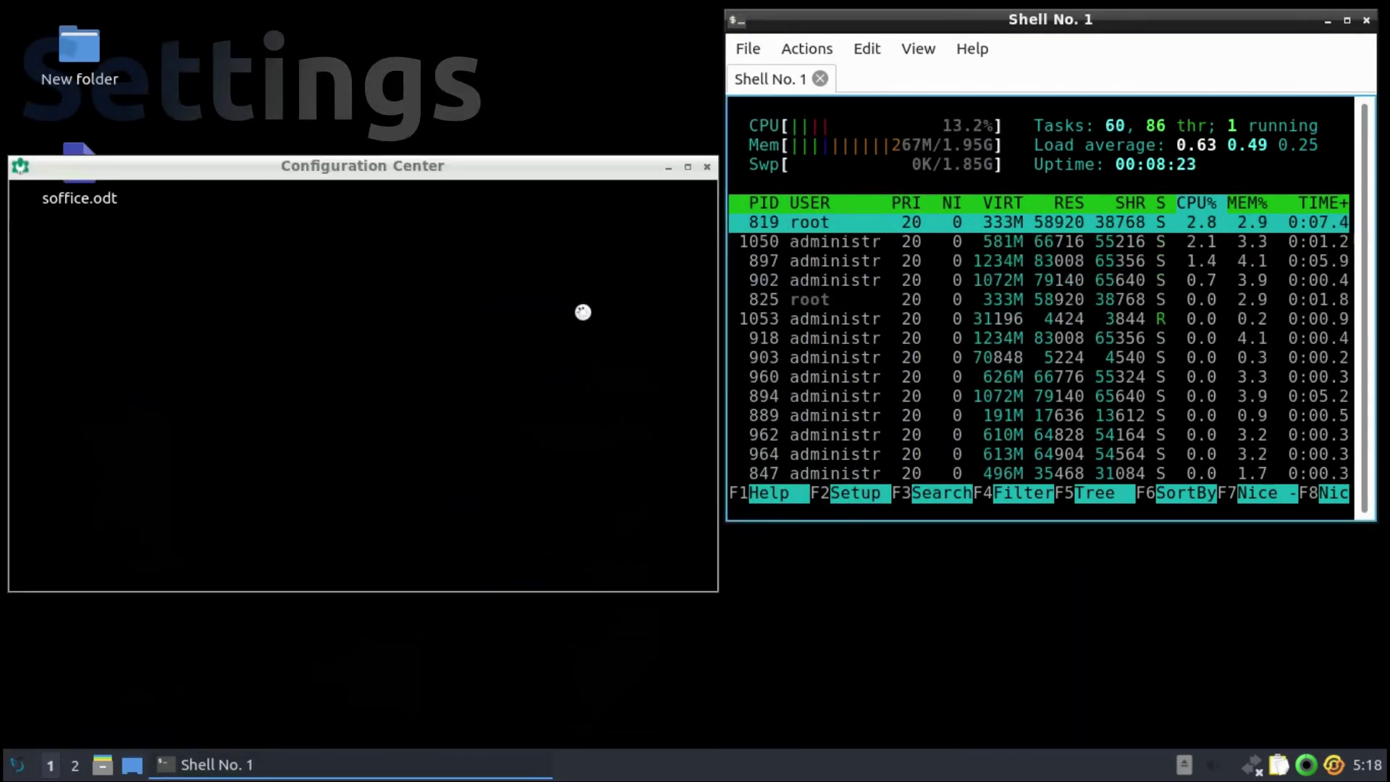
{"action": "left_click", "coordinate": [688, 167]}
- Open the Appearance settings, try the Windows and Fusion widget styles and set the style back to Breeze
{"action": "double_click", "coordinate": [92, 105]}
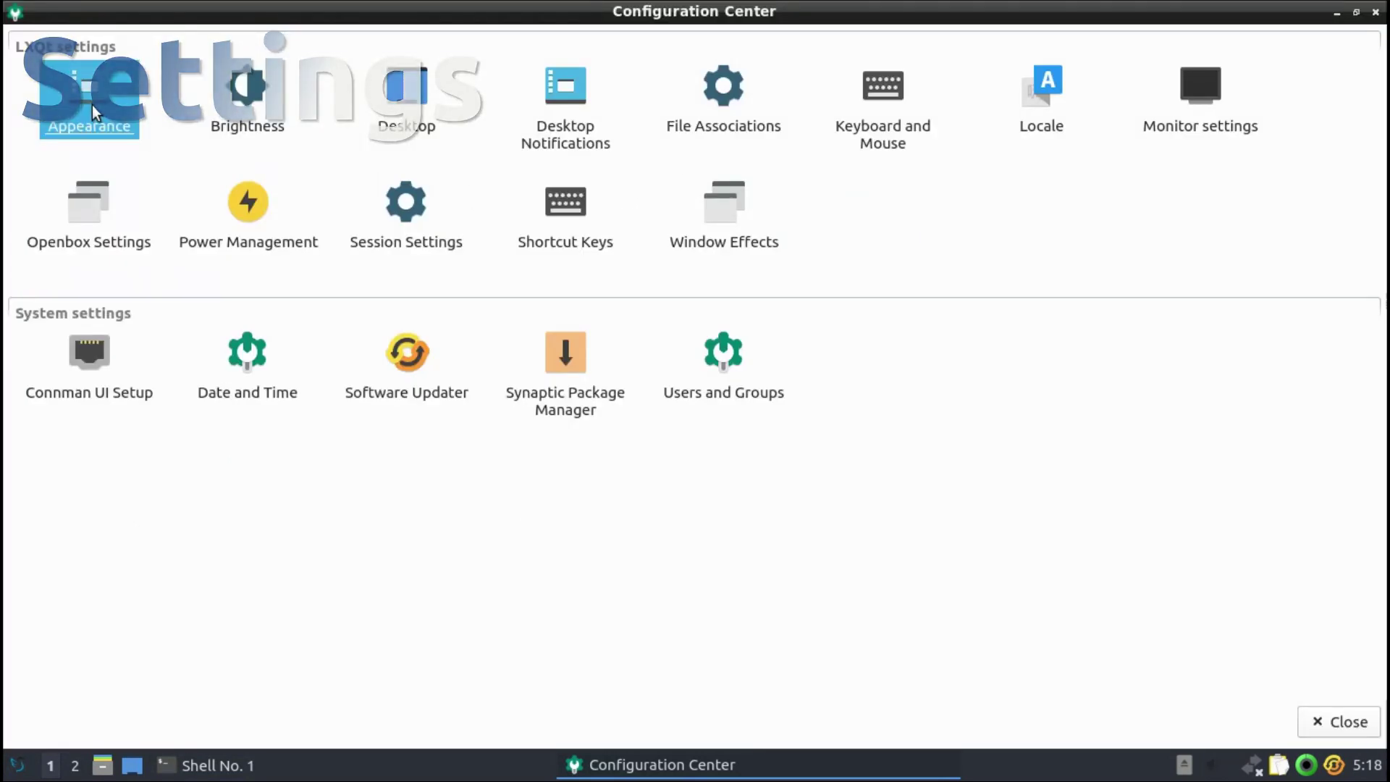
{"action": "left_click", "coordinate": [544, 171]}
{"action": "left_click", "coordinate": [534, 188]}
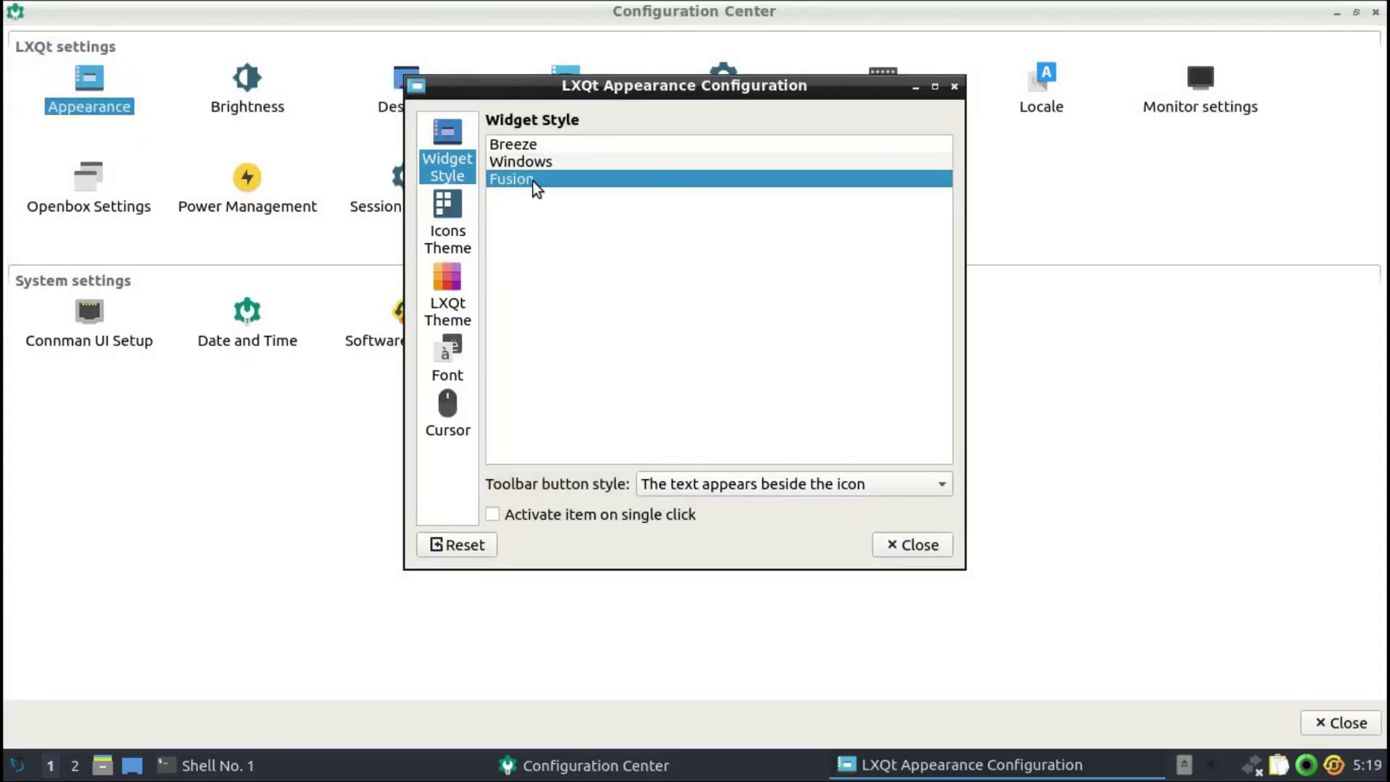
{"action": "left_click", "coordinate": [518, 145]}
- Look through the available icon themes, try the Papirus variants and choose ePapirus
{"action": "left_click", "coordinate": [447, 254]}
{"action": "left_click_drag", "start_coordinate": [944, 233], "coordinate": [944, 328]}
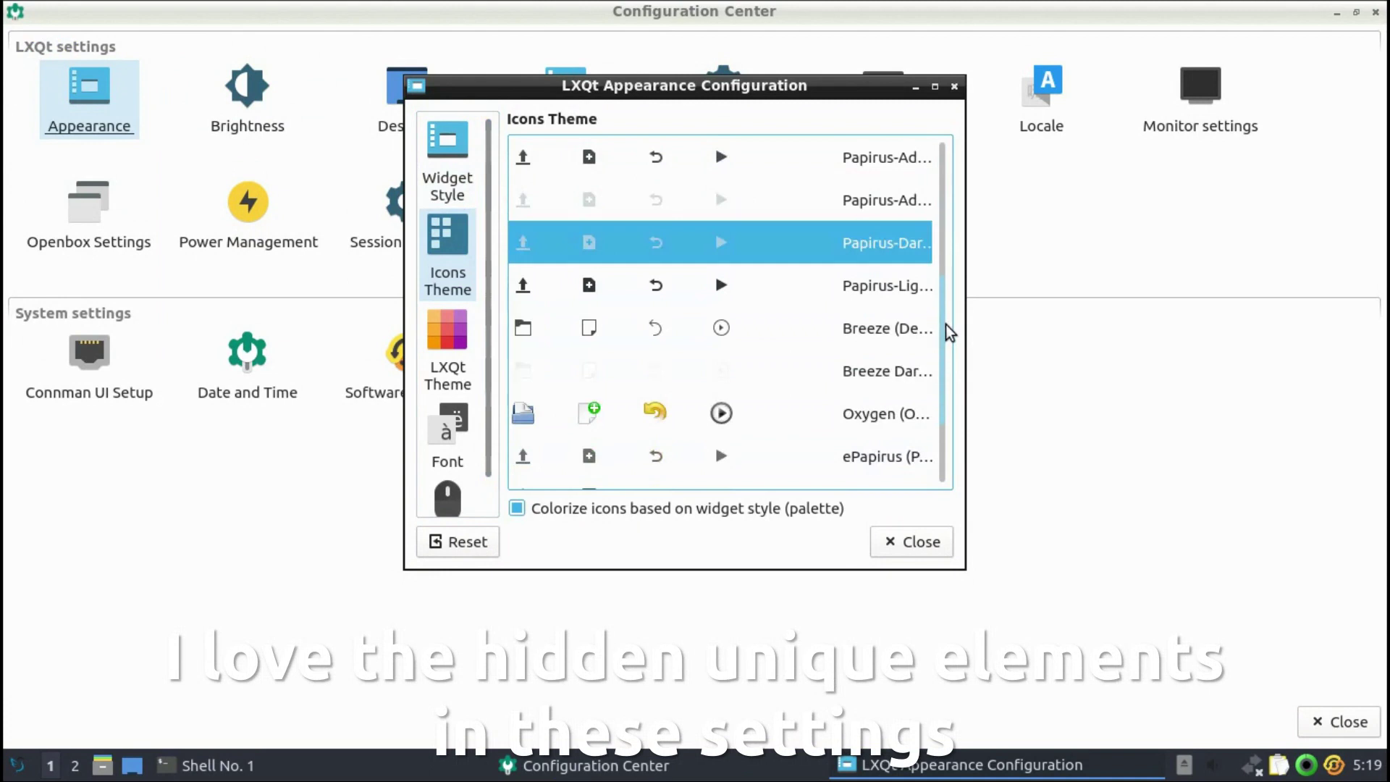
{"action": "left_click", "coordinate": [757, 297]}
{"action": "left_click", "coordinate": [721, 242]}
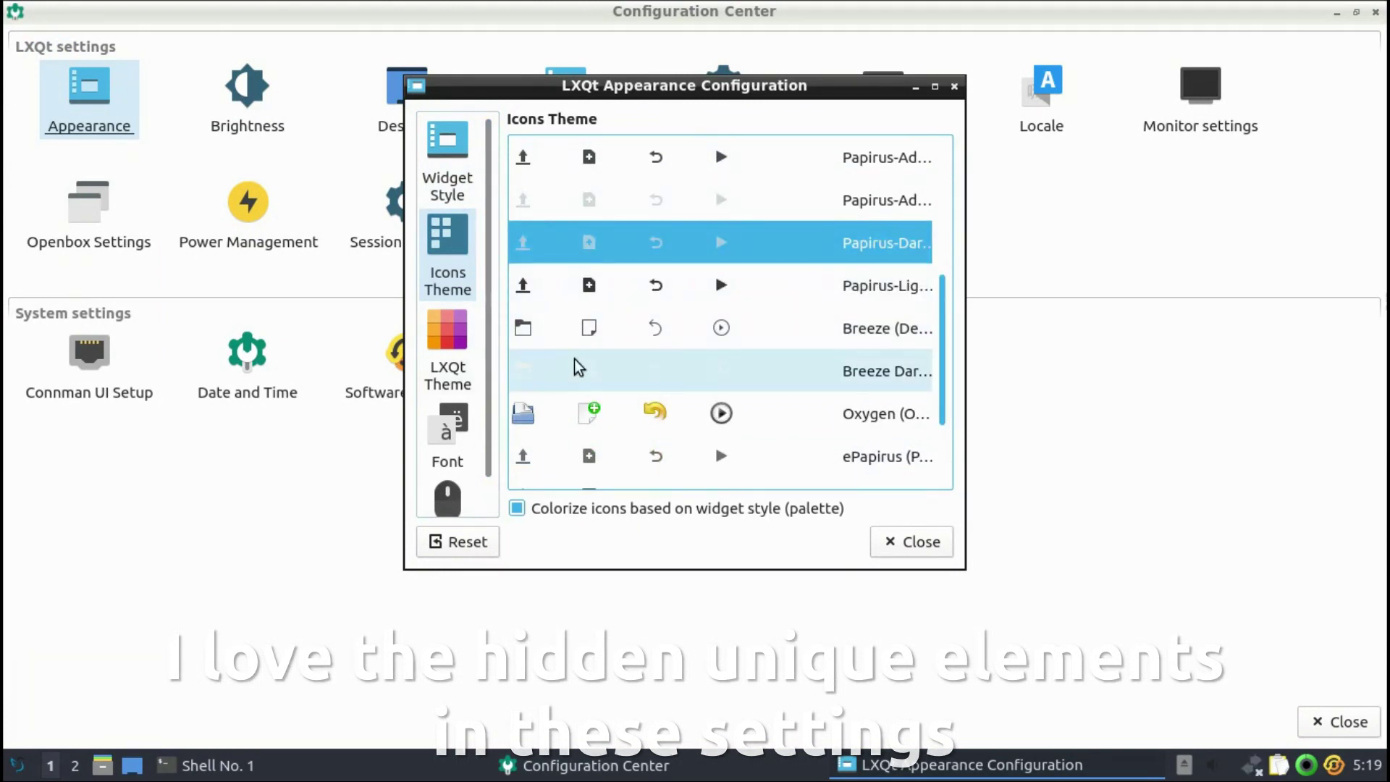
{"action": "left_click", "coordinate": [717, 456]}
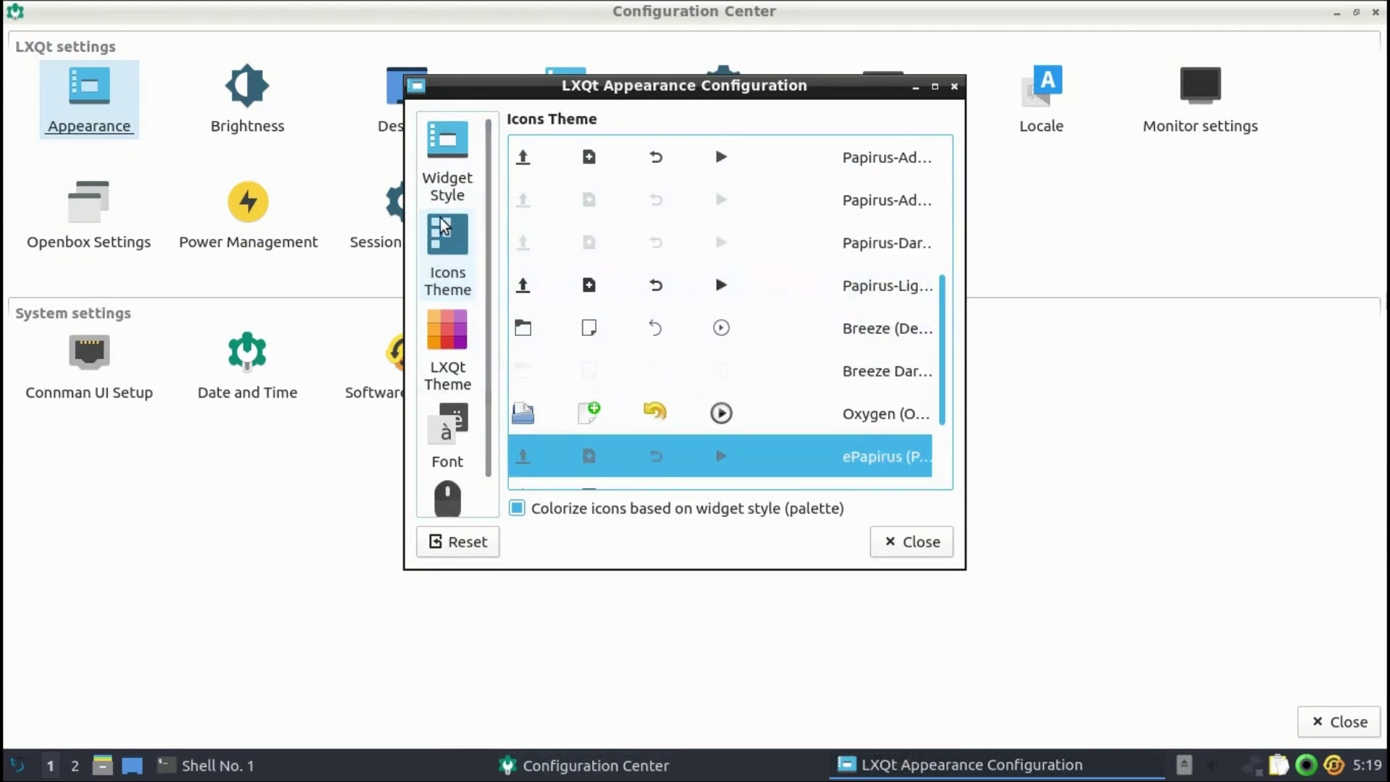
- Try the Light, Frost, Dark and Ambiance LXQt themes and set the theme to Lubuntu Arc
{"action": "left_click", "coordinate": [450, 349]}
{"action": "left_click", "coordinate": [550, 319]}
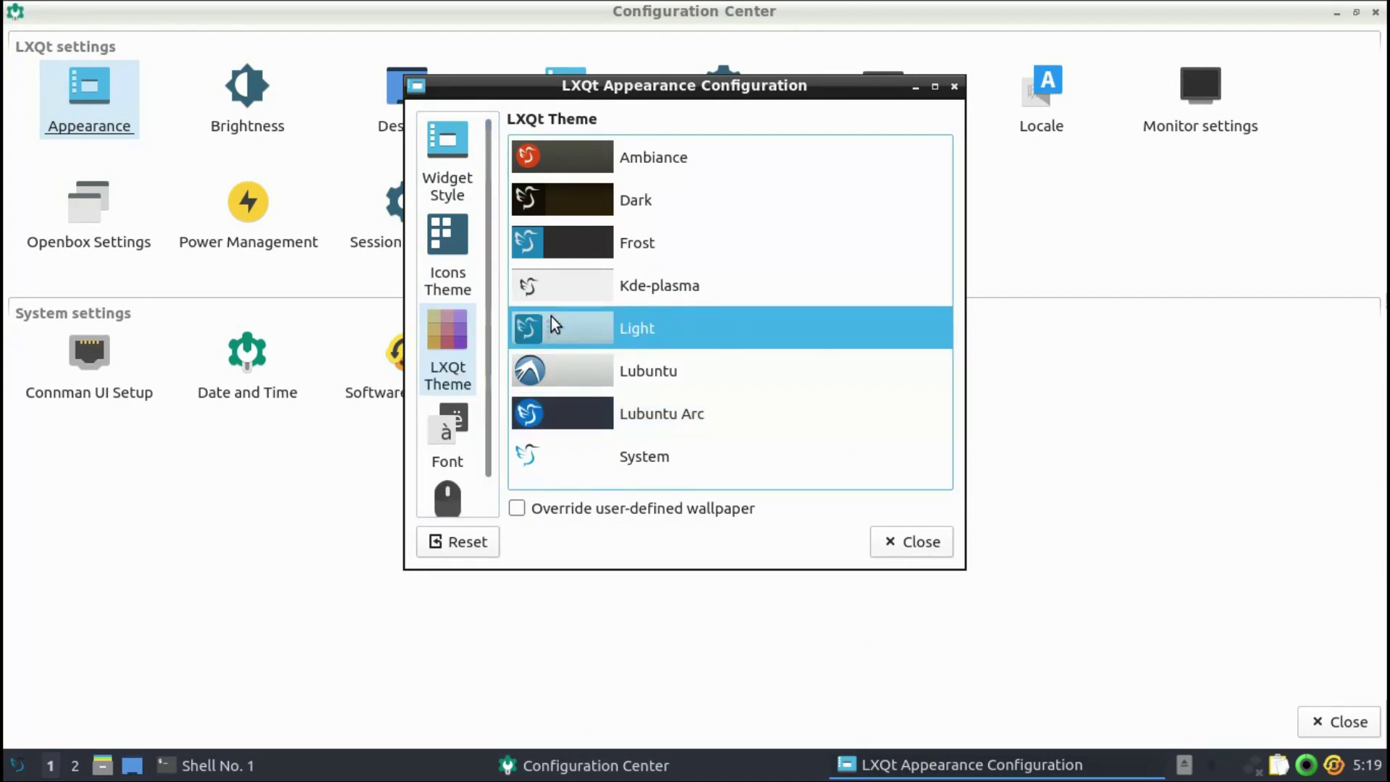
{"action": "left_click", "coordinate": [547, 239]}
{"action": "left_click", "coordinate": [552, 203]}
{"action": "left_click", "coordinate": [544, 161]}
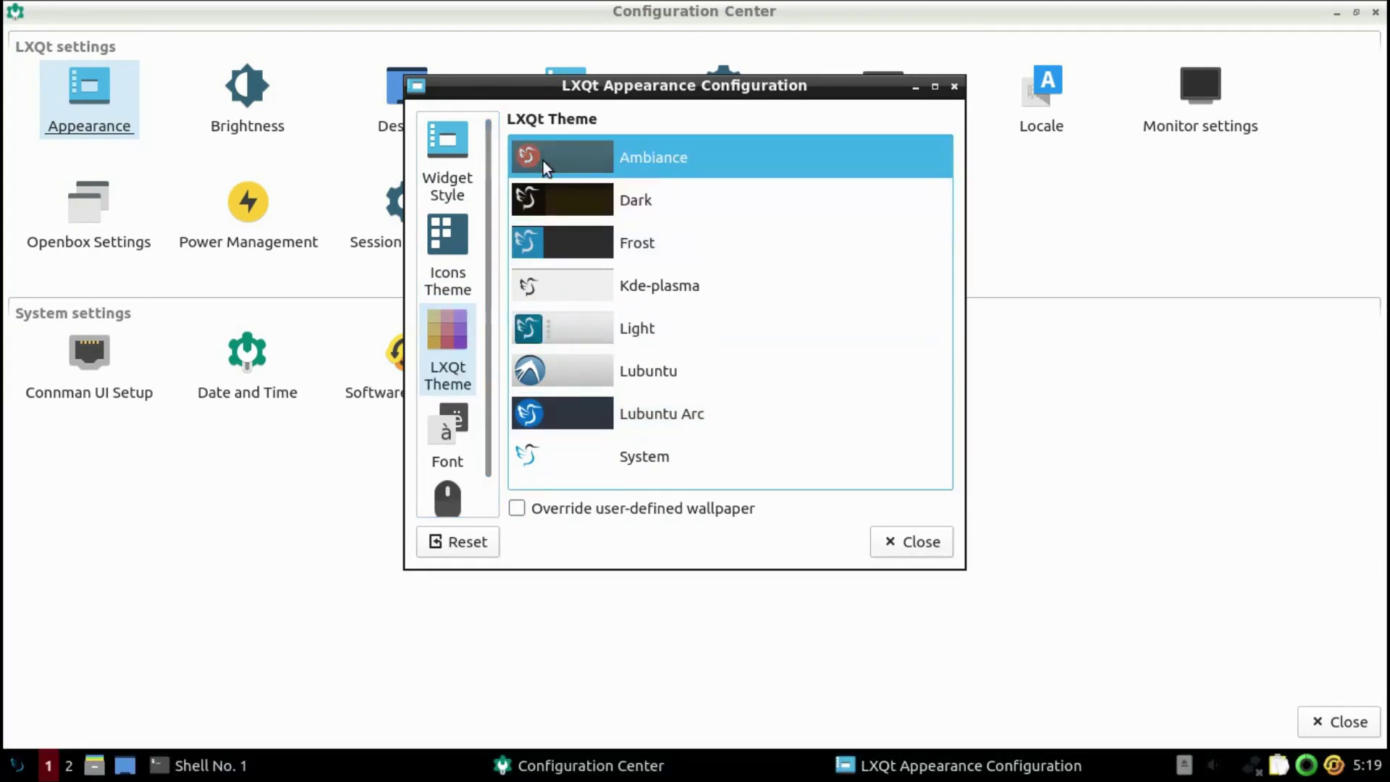
{"action": "left_click", "coordinate": [540, 411]}
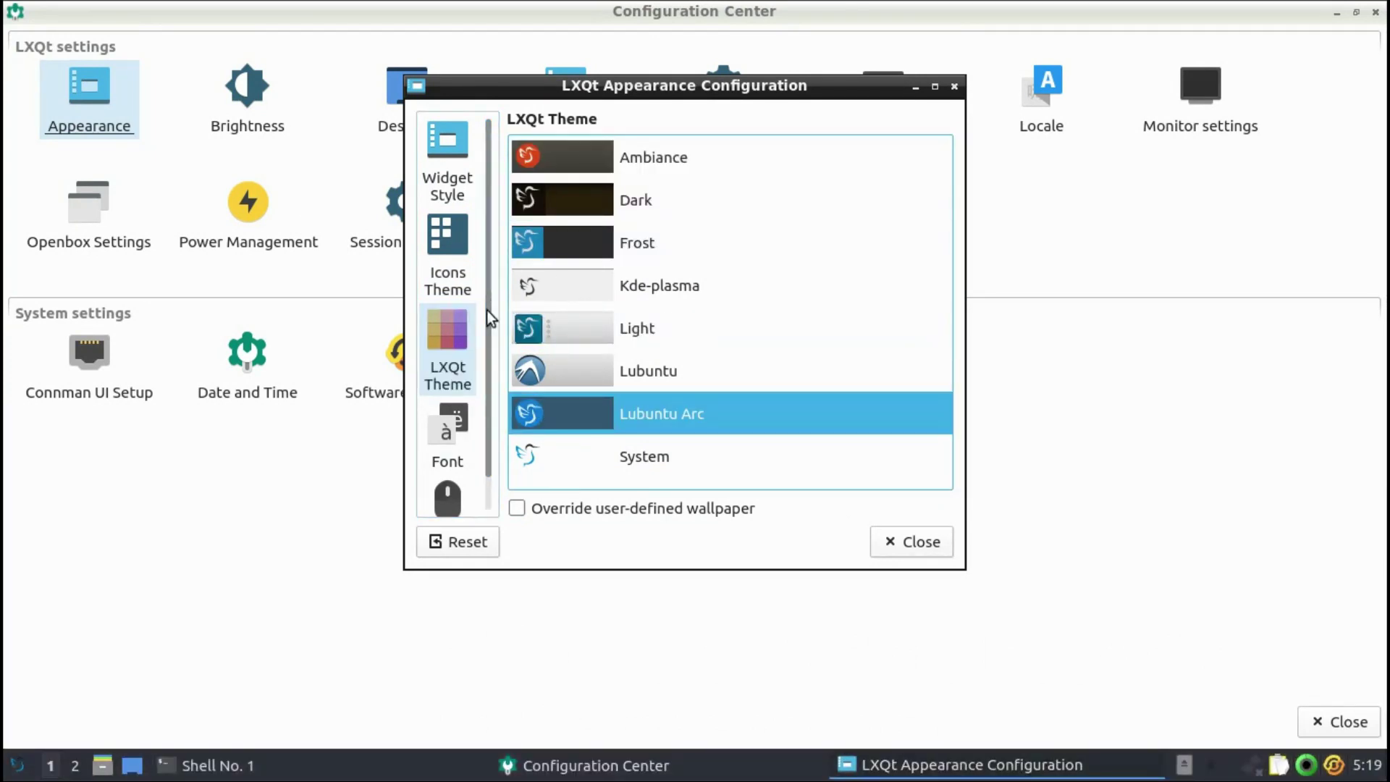
- Look at the Font and Cursor appearance settings and close the appearance configuration
{"action": "left_click", "coordinate": [449, 452]}
{"action": "left_click", "coordinate": [449, 494]}
{"action": "left_click", "coordinate": [580, 313]}
{"action": "left_click", "coordinate": [767, 232]}
{"action": "left_click", "coordinate": [954, 86]}
- Open the Brightness settings, adjust the VGA-1 brightness dial and close the dialog
{"action": "left_click", "coordinate": [247, 101]}
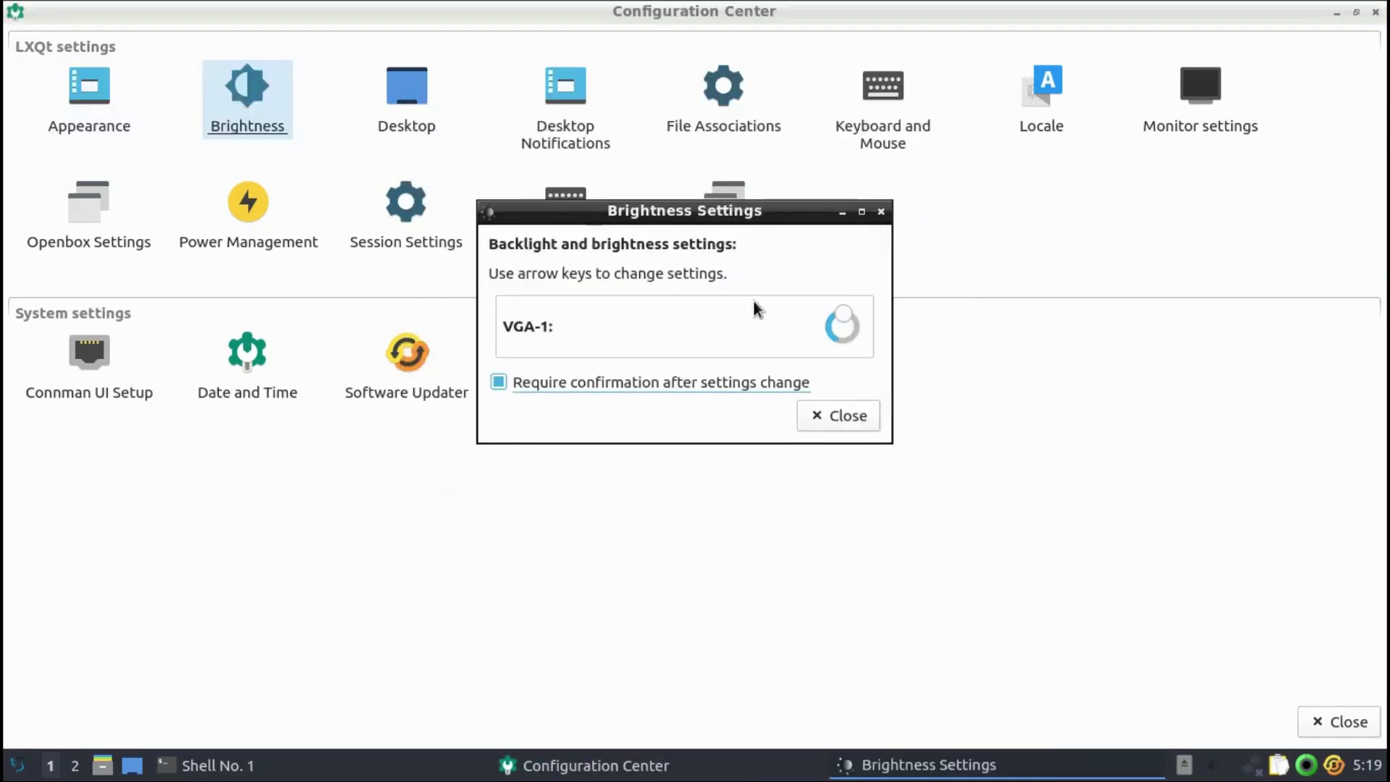
{"action": "left_click_drag", "start_coordinate": [842, 312], "coordinate": [824, 368]}
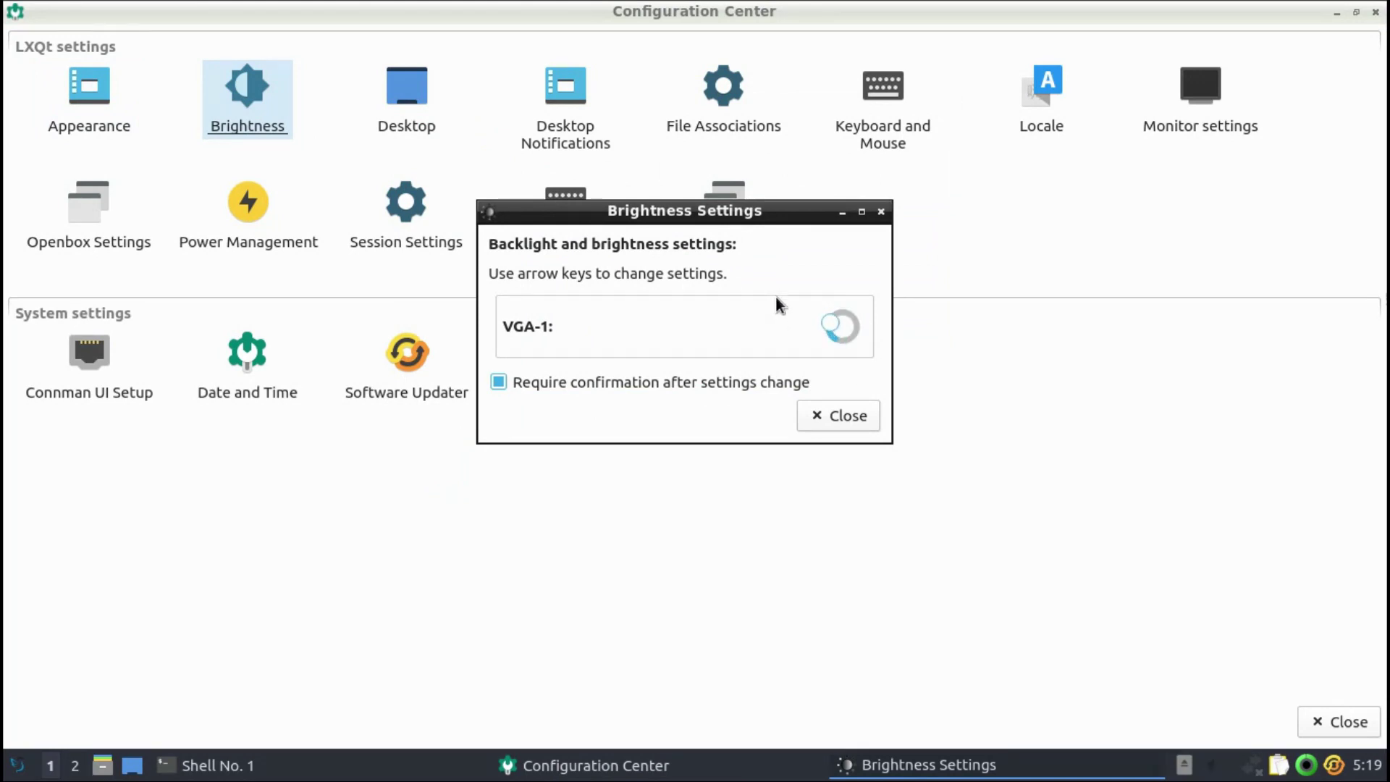
{"action": "left_click", "coordinate": [796, 384]}
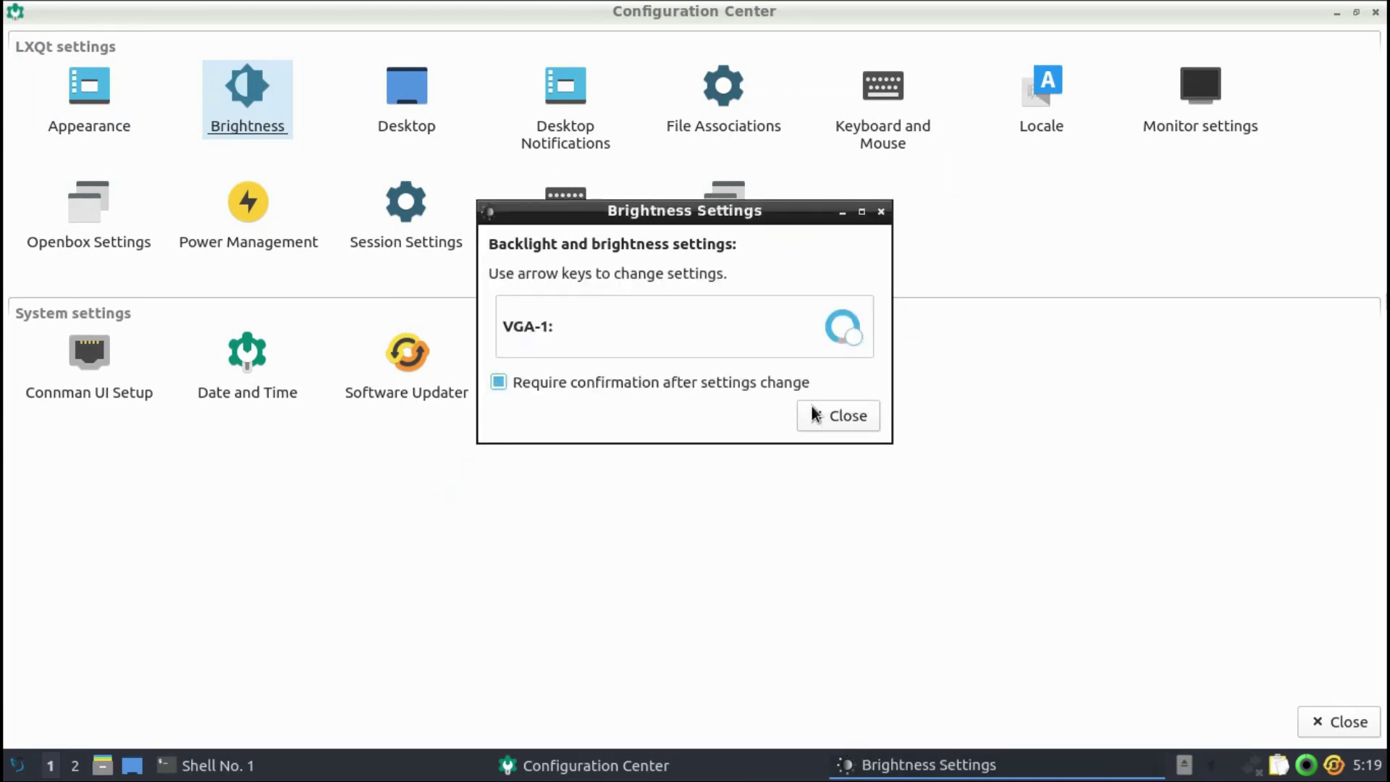
{"action": "left_click", "coordinate": [813, 413]}
- View the Desktop settings and the Desktop Notifications settings, closing each window
{"action": "left_click", "coordinate": [404, 117]}
{"action": "left_click", "coordinate": [649, 65]}
{"action": "left_click", "coordinate": [940, 17]}
{"action": "left_click", "coordinate": [574, 133]}
{"action": "left_click", "coordinate": [500, 308]}
{"action": "left_click", "coordinate": [906, 136]}
- View the File Associations settings, browse the audio file types and close the window
{"action": "left_click", "coordinate": [728, 129]}
{"action": "left_click", "coordinate": [420, 253]}
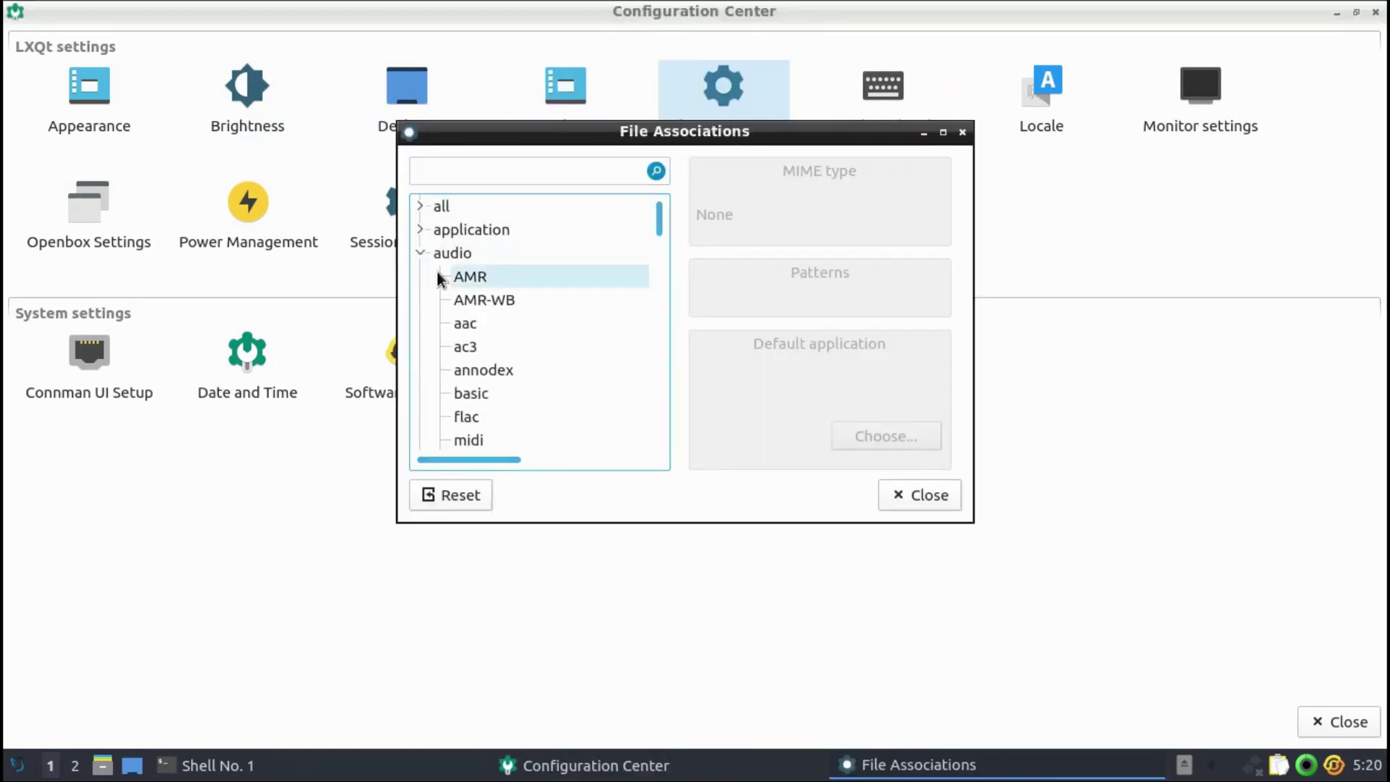
{"action": "left_click_drag", "start_coordinate": [658, 211], "coordinate": [662, 265]}
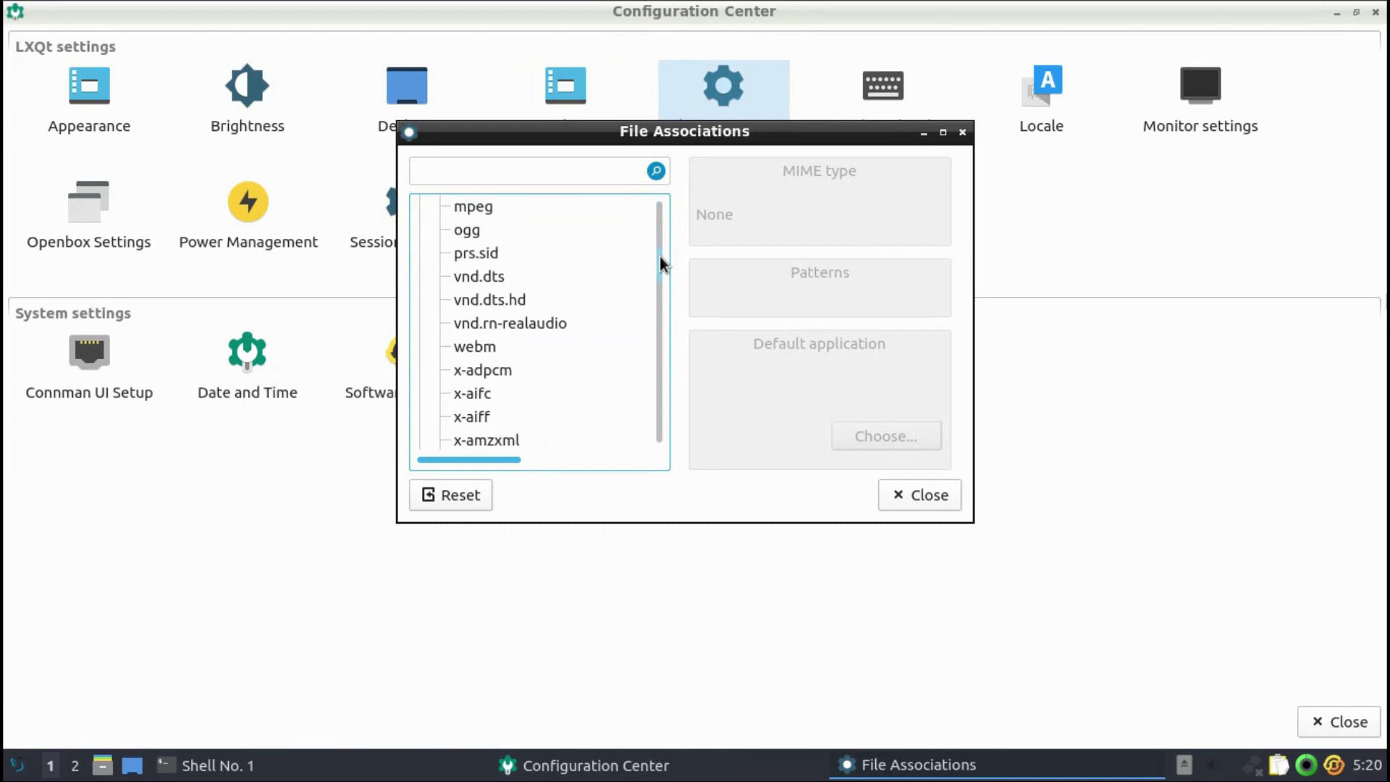
{"action": "left_click", "coordinate": [467, 347]}
{"action": "left_click", "coordinate": [962, 132]}
- View the pages of the Keyboard and Mouse settings, including the list of keyboard layouts available to add, and close them
{"action": "left_click", "coordinate": [869, 120]}
{"action": "left_click", "coordinate": [466, 272]}
{"action": "left_click", "coordinate": [446, 359]}
{"action": "left_click", "coordinate": [464, 427]}
{"action": "left_click", "coordinate": [898, 189]}
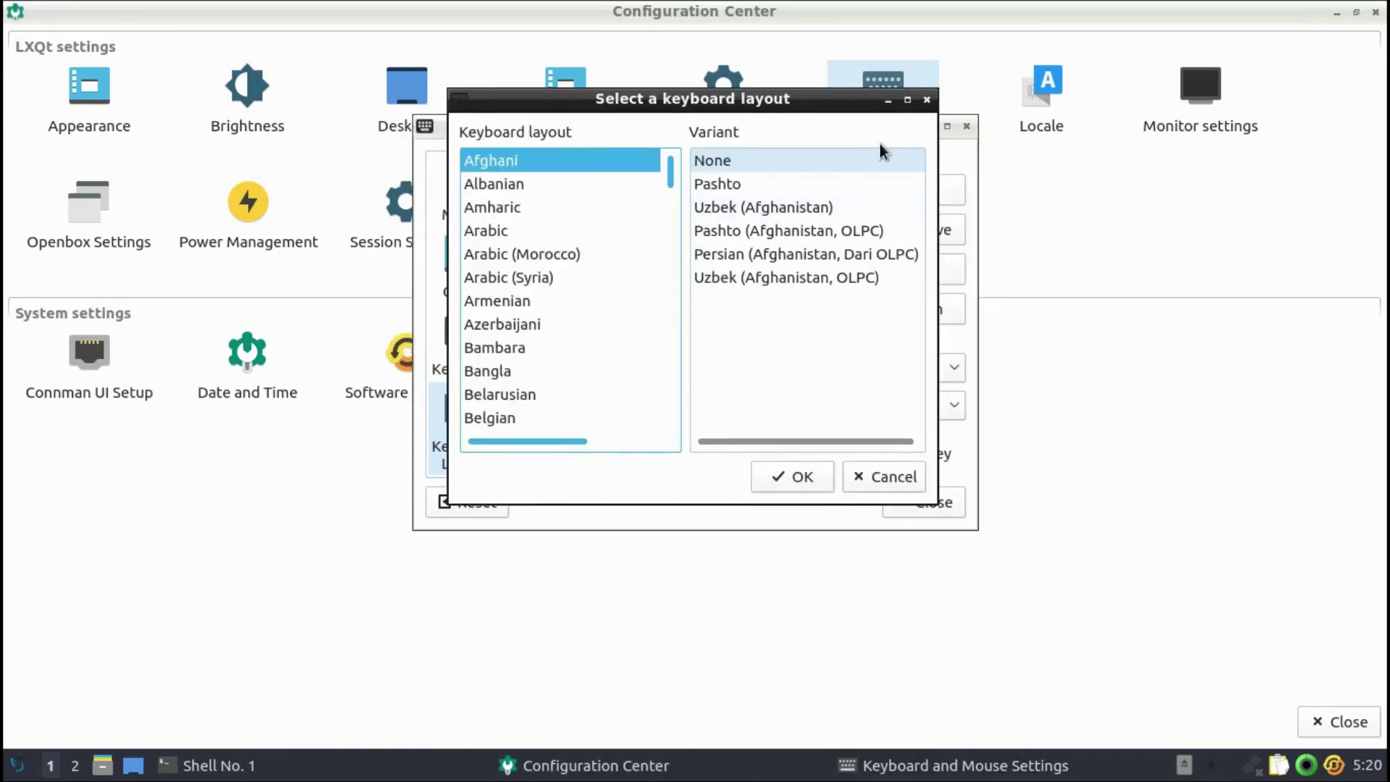
{"action": "left_click", "coordinate": [927, 100]}
{"action": "left_click", "coordinate": [967, 126]}
- Look at the Locale region list, turn on Detailed Settings to view the time format choices, and close the dialog
{"action": "left_click", "coordinate": [1047, 102]}
{"action": "left_click", "coordinate": [795, 136]}
{"action": "left_click", "coordinate": [797, 136]}
{"action": "left_click", "coordinate": [416, 166]}
{"action": "left_click", "coordinate": [688, 243]}
{"action": "left_click", "coordinate": [688, 261]}
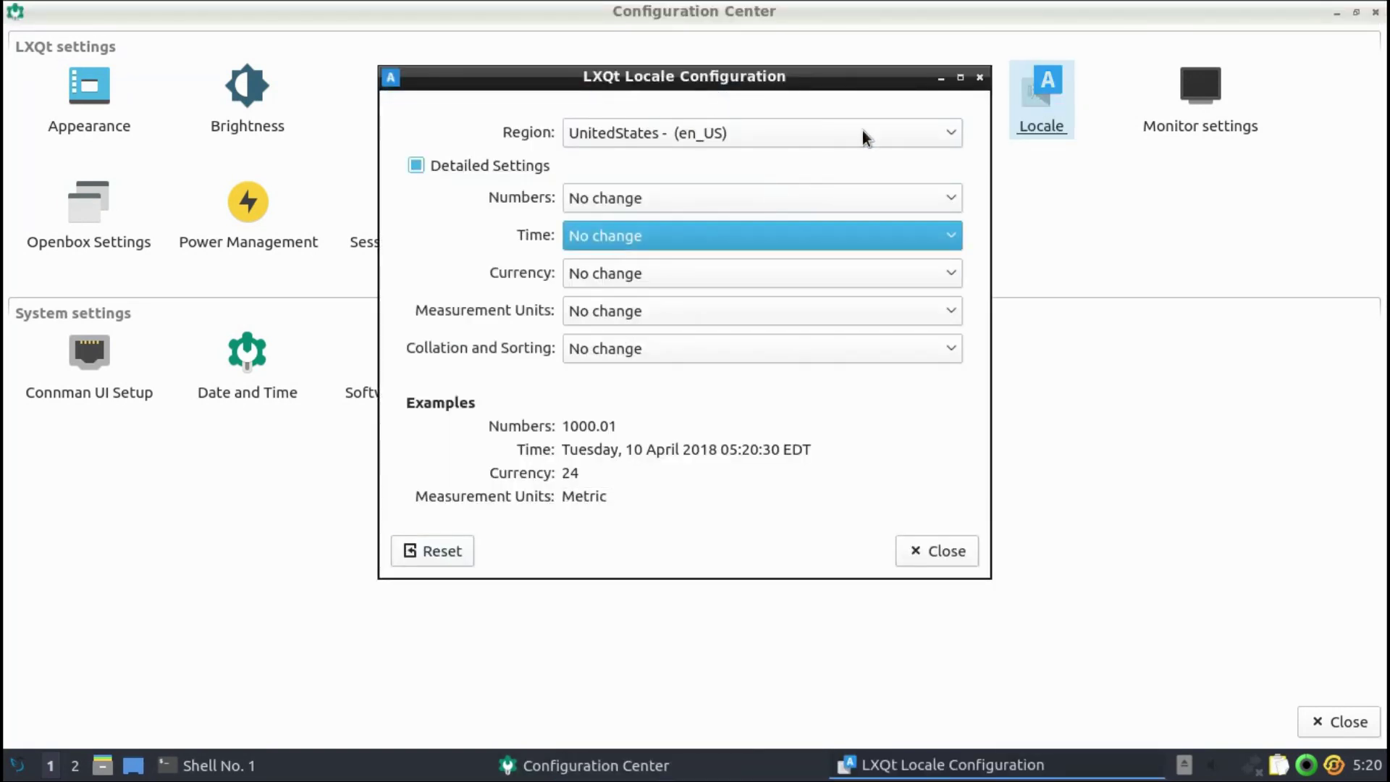
{"action": "left_click", "coordinate": [981, 77]}
{"action": "left_click", "coordinate": [893, 373]}
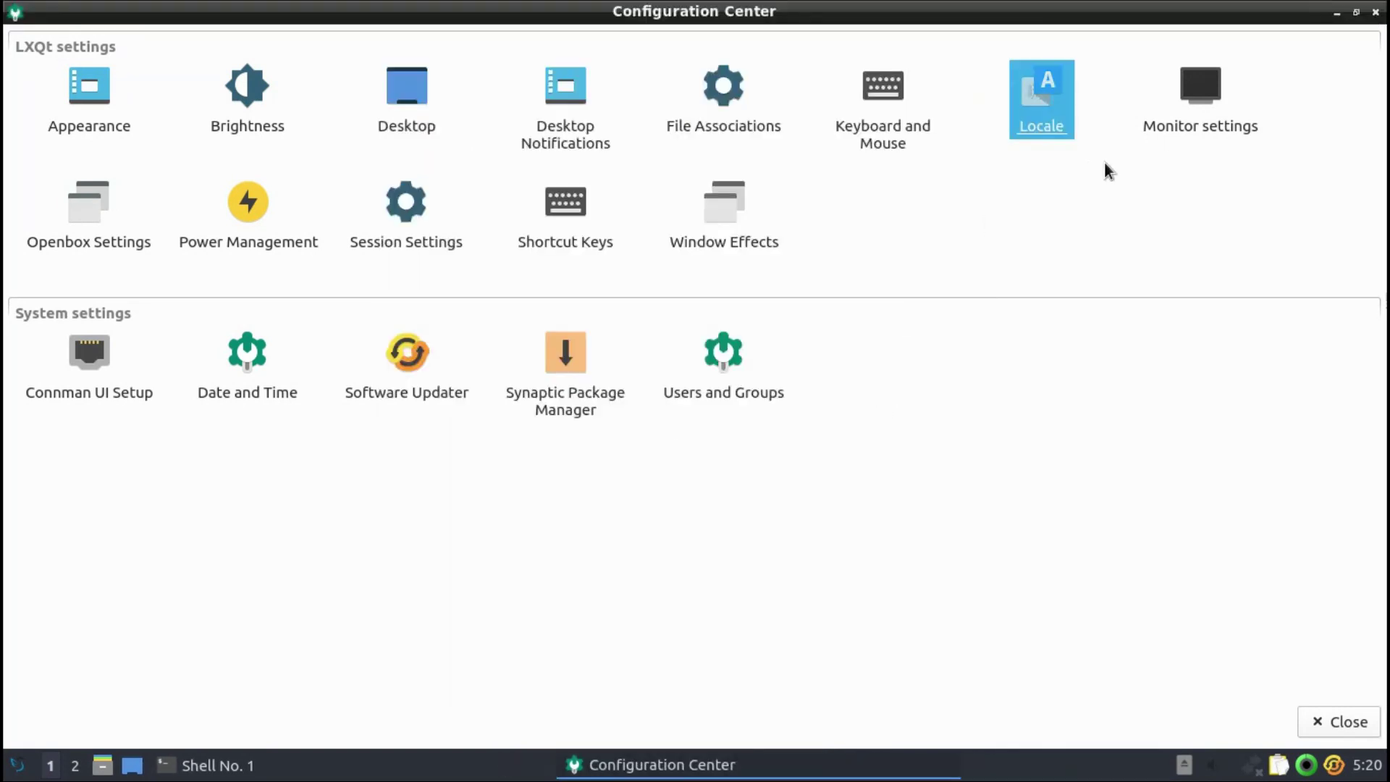
- View the Monitor settings and close them
{"action": "left_click", "coordinate": [1179, 124]}
{"action": "left_click", "coordinate": [822, 362]}
{"action": "left_click", "coordinate": [755, 294]}
{"action": "left_click", "coordinate": [799, 295]}
{"action": "left_click", "coordinate": [940, 247]}
- Look through the Openbox Settings pages from Font to Dock and close the window manager preferences
{"action": "left_click", "coordinate": [80, 207]}
{"action": "left_click", "coordinate": [415, 110]}
{"action": "left_click", "coordinate": [418, 133]}
{"action": "left_click", "coordinate": [420, 157]}
{"action": "left_click", "coordinate": [420, 180]}
{"action": "left_click", "coordinate": [424, 204]}
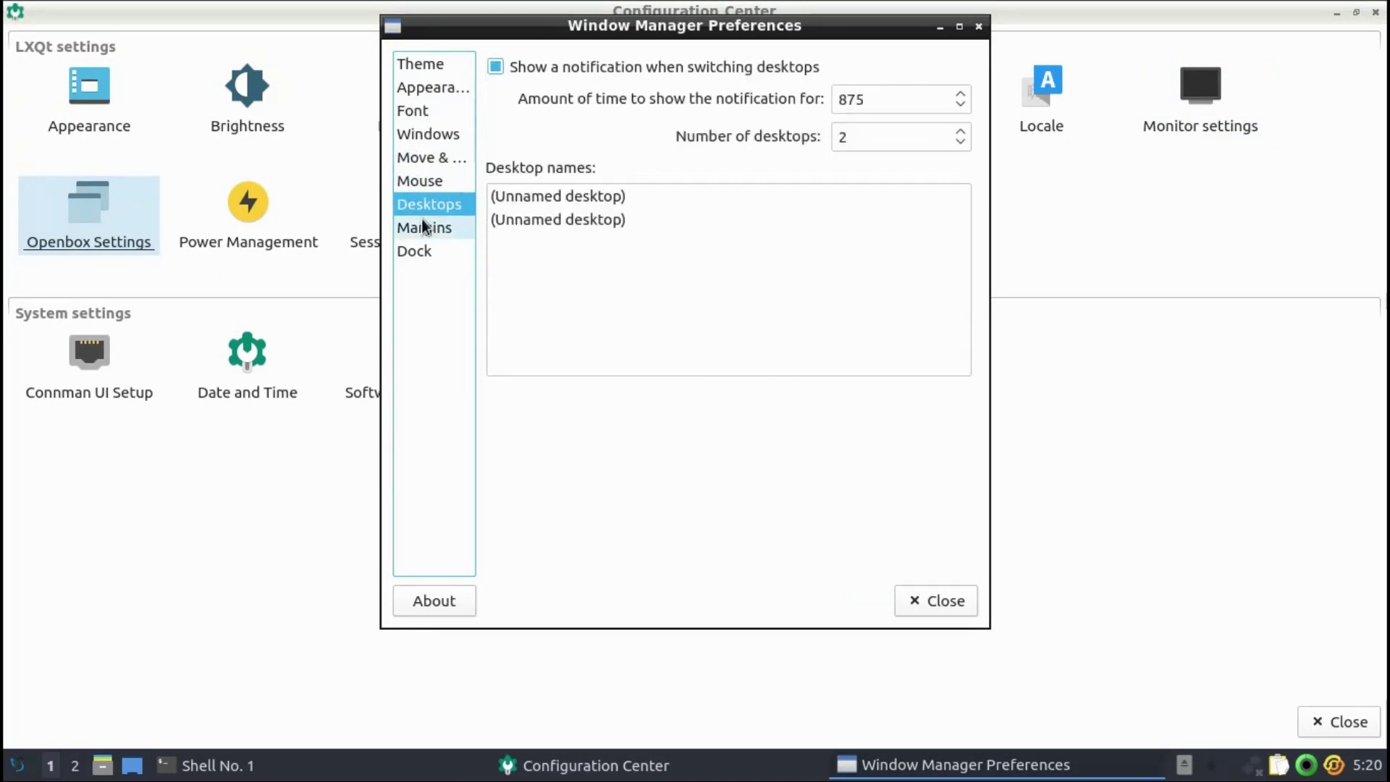
{"action": "left_click", "coordinate": [423, 227]}
{"action": "left_click", "coordinate": [415, 250]}
{"action": "left_click", "coordinate": [978, 26]}
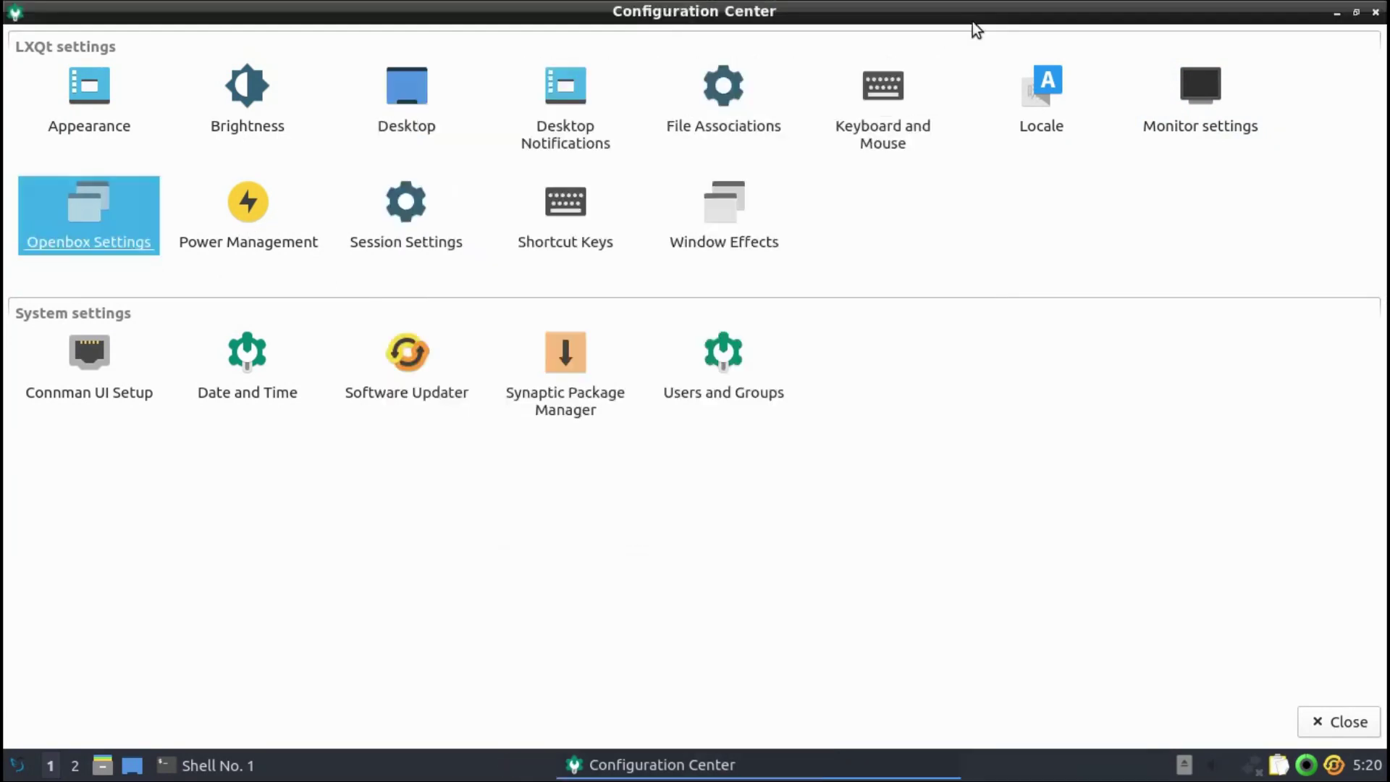
- Open the Power Management settings and examine the battery's low-power action, warning time and low level options
{"action": "left_click", "coordinate": [245, 242]}
{"action": "left_click", "coordinate": [813, 149]}
{"action": "left_click", "coordinate": [815, 183]}
{"action": "left_click", "coordinate": [819, 199]}
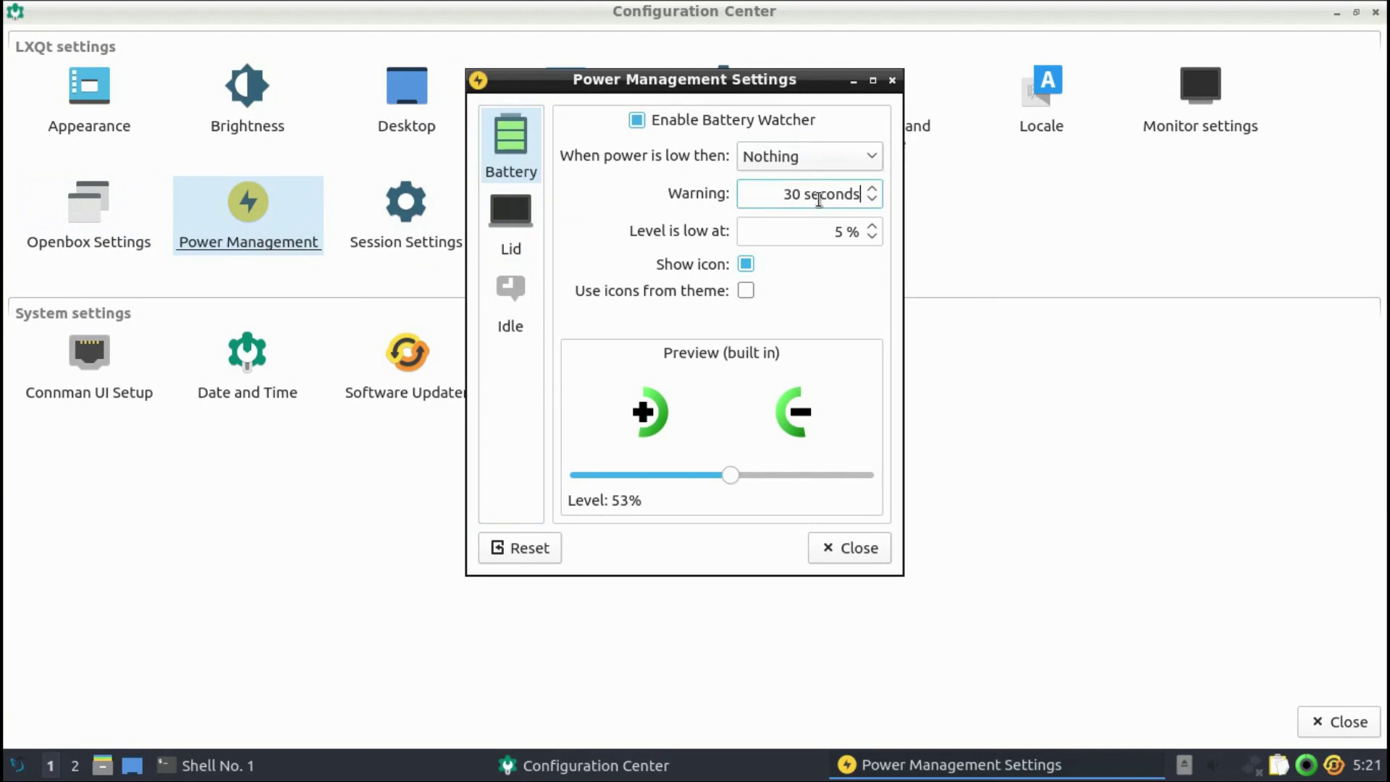
{"action": "left_click", "coordinate": [840, 225]}
- Examine the Lid settings for the actions on battery and on AC when the lid is closed
{"action": "left_click", "coordinate": [507, 228]}
{"action": "left_click", "coordinate": [653, 121]}
{"action": "left_click", "coordinate": [686, 198]}
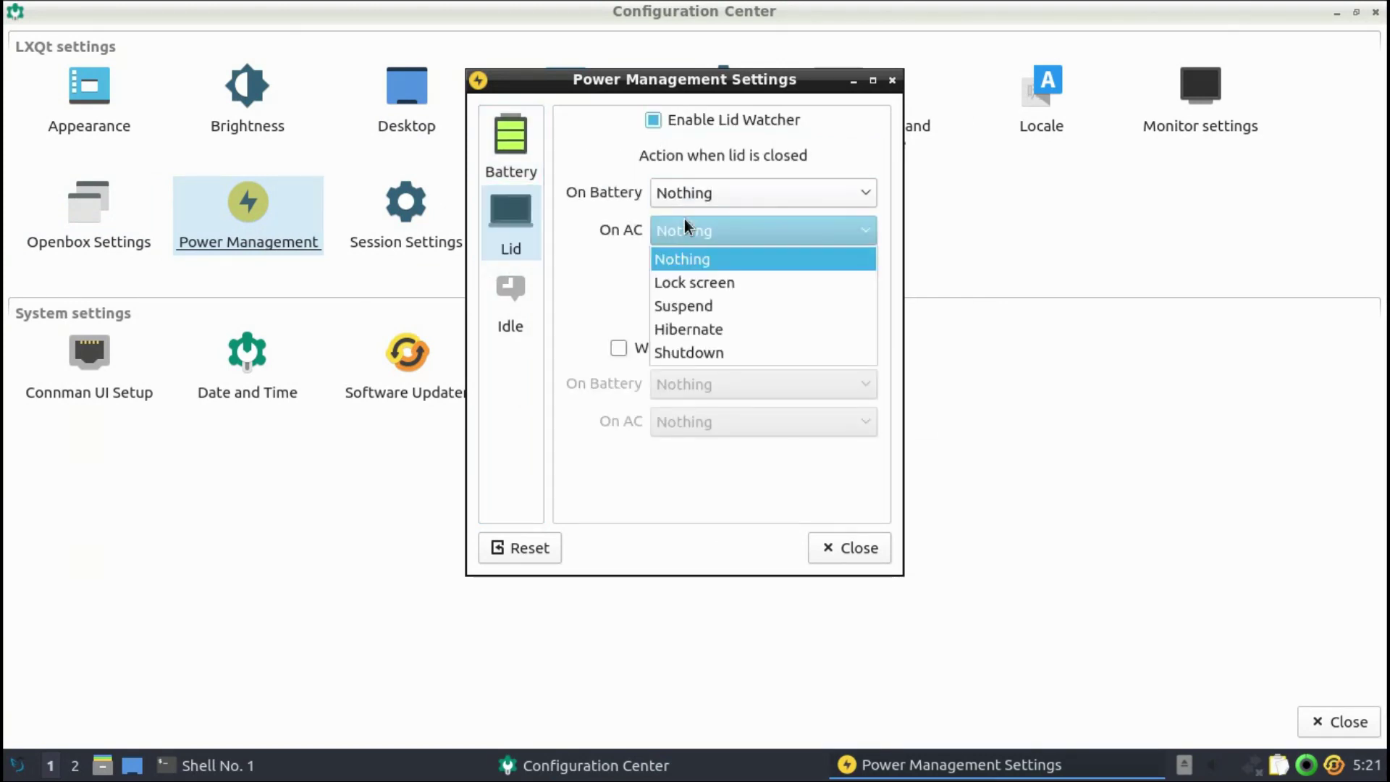
{"action": "left_click", "coordinate": [646, 356]}
{"action": "left_click", "coordinate": [676, 376]}
- Examine the Idle settings for the idle action and idle time, and close Power Management
{"action": "left_click", "coordinate": [514, 286]}
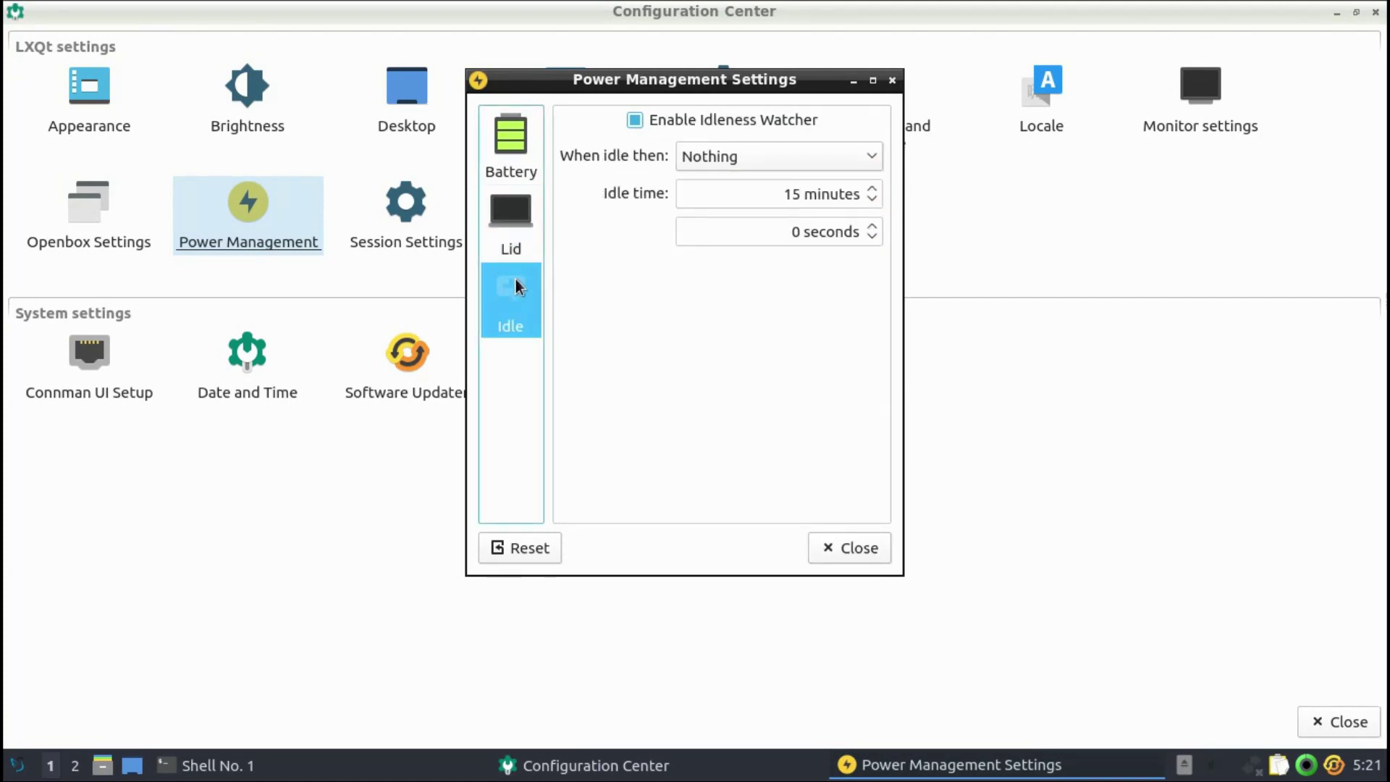
{"action": "left_click", "coordinate": [703, 157]}
{"action": "left_click", "coordinate": [678, 349]}
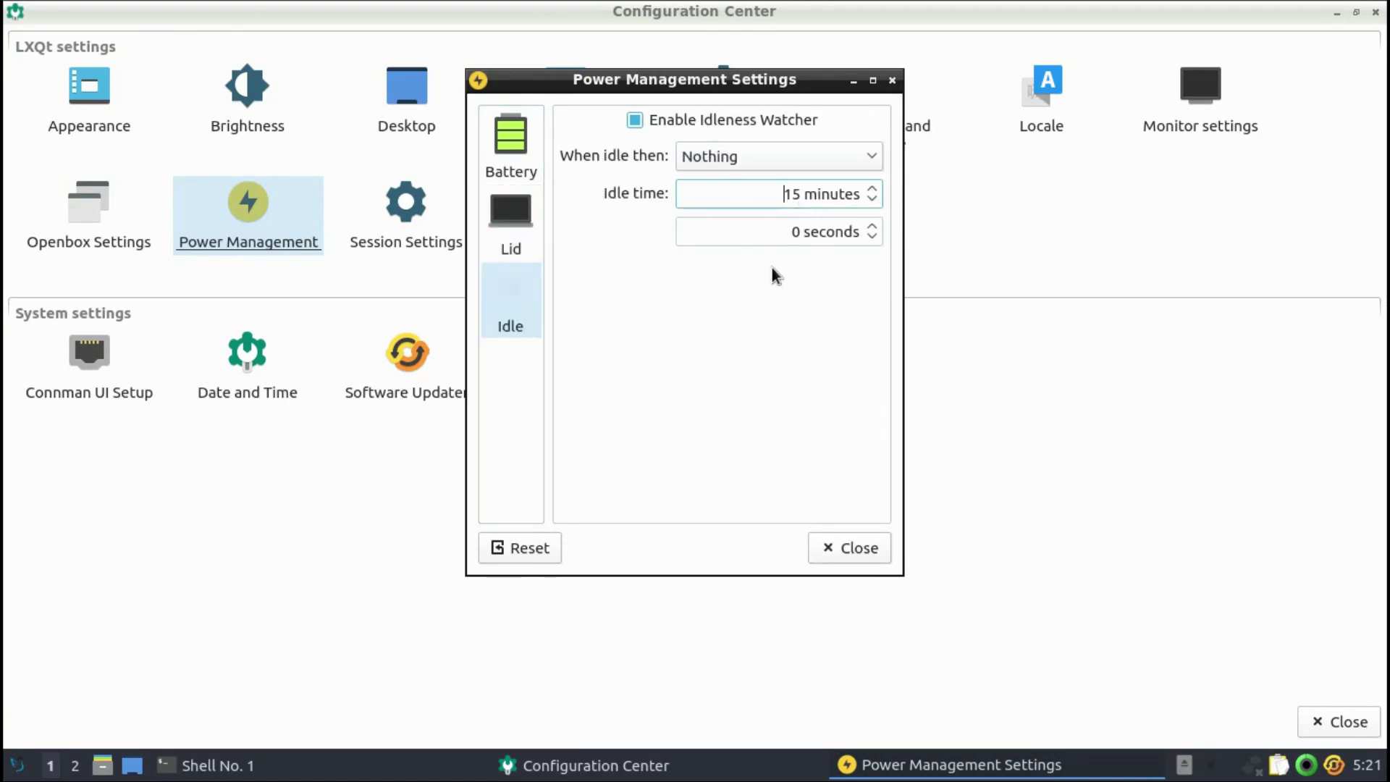
{"action": "left_click", "coordinate": [892, 80]}
- View the Session Settings pages for default applications, user directories, autostart and environment variables, and close the window
{"action": "left_click", "coordinate": [408, 226]}
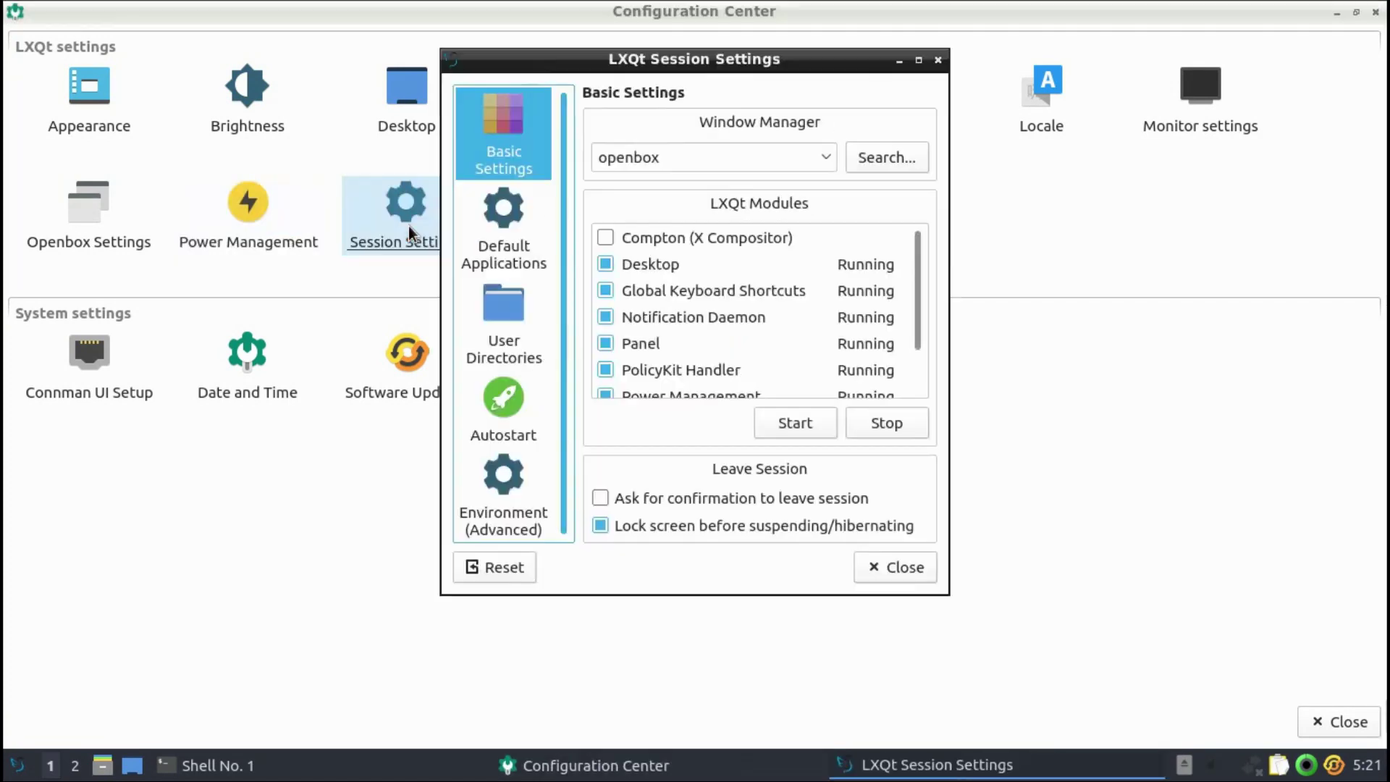
{"action": "left_click", "coordinate": [520, 233]}
{"action": "left_click", "coordinate": [513, 322]}
{"action": "left_click", "coordinate": [513, 395]}
{"action": "left_click", "coordinate": [497, 481]}
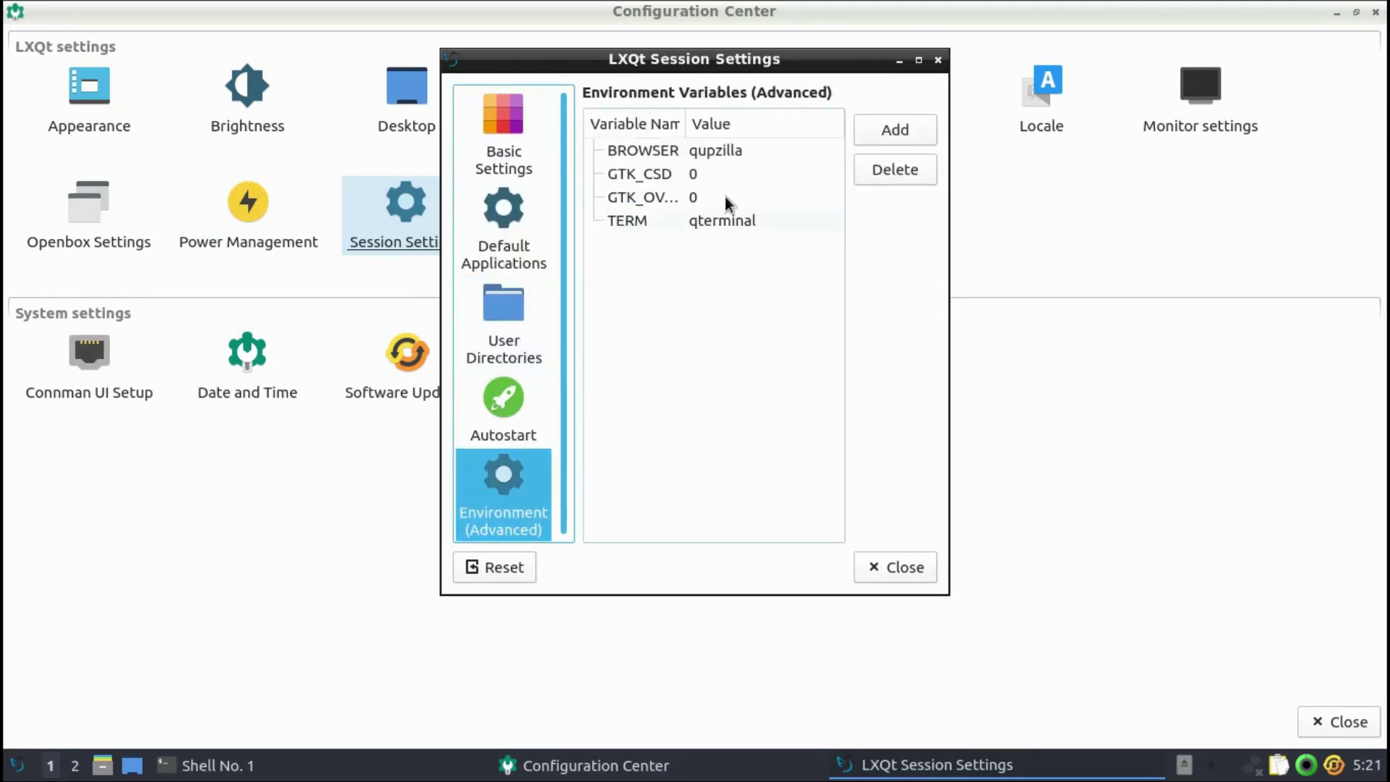
{"action": "left_click", "coordinate": [938, 60]}
- View the Shortcut Keys list and the dialog for adding a shortcut, closing both
{"action": "left_click", "coordinate": [569, 210]}
{"action": "left_click", "coordinate": [988, 158]}
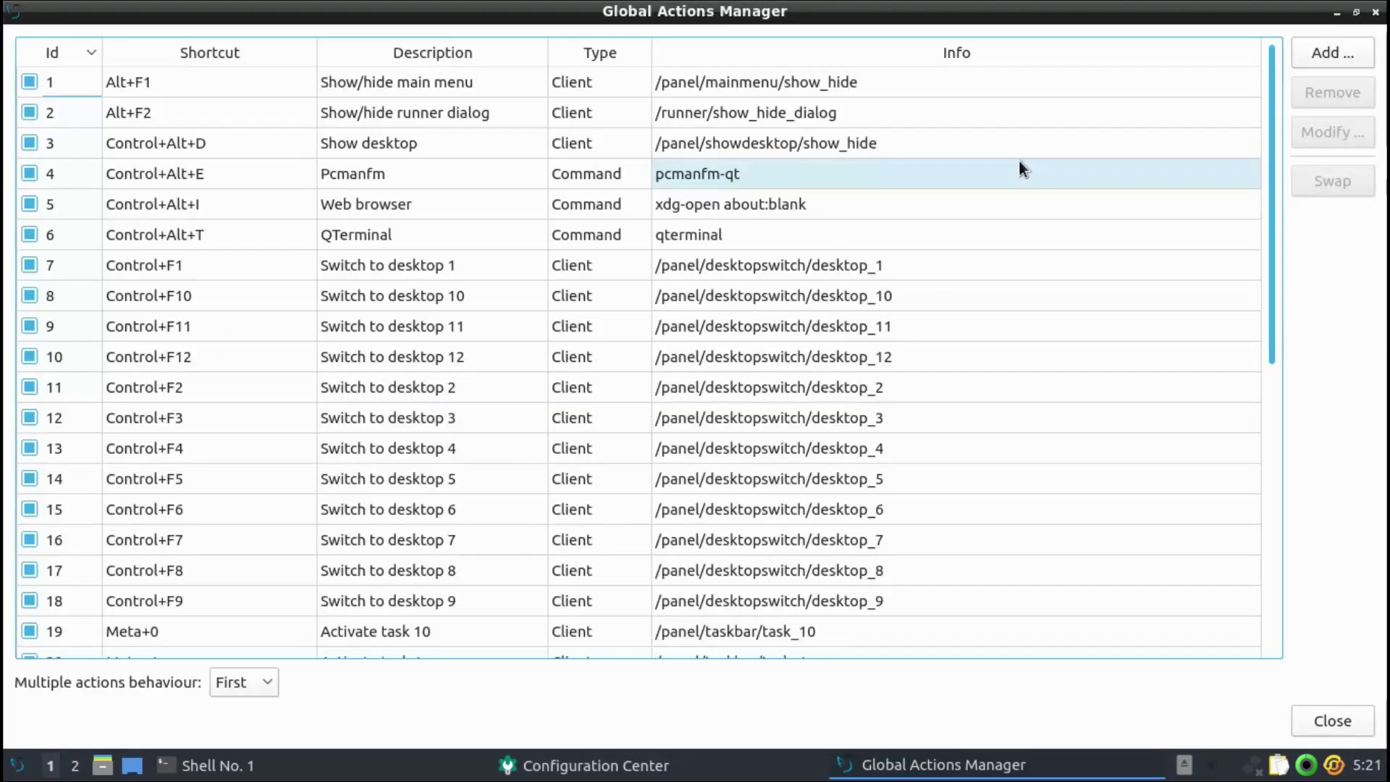
{"action": "left_click", "coordinate": [1332, 52]}
{"action": "left_click", "coordinate": [877, 160]}
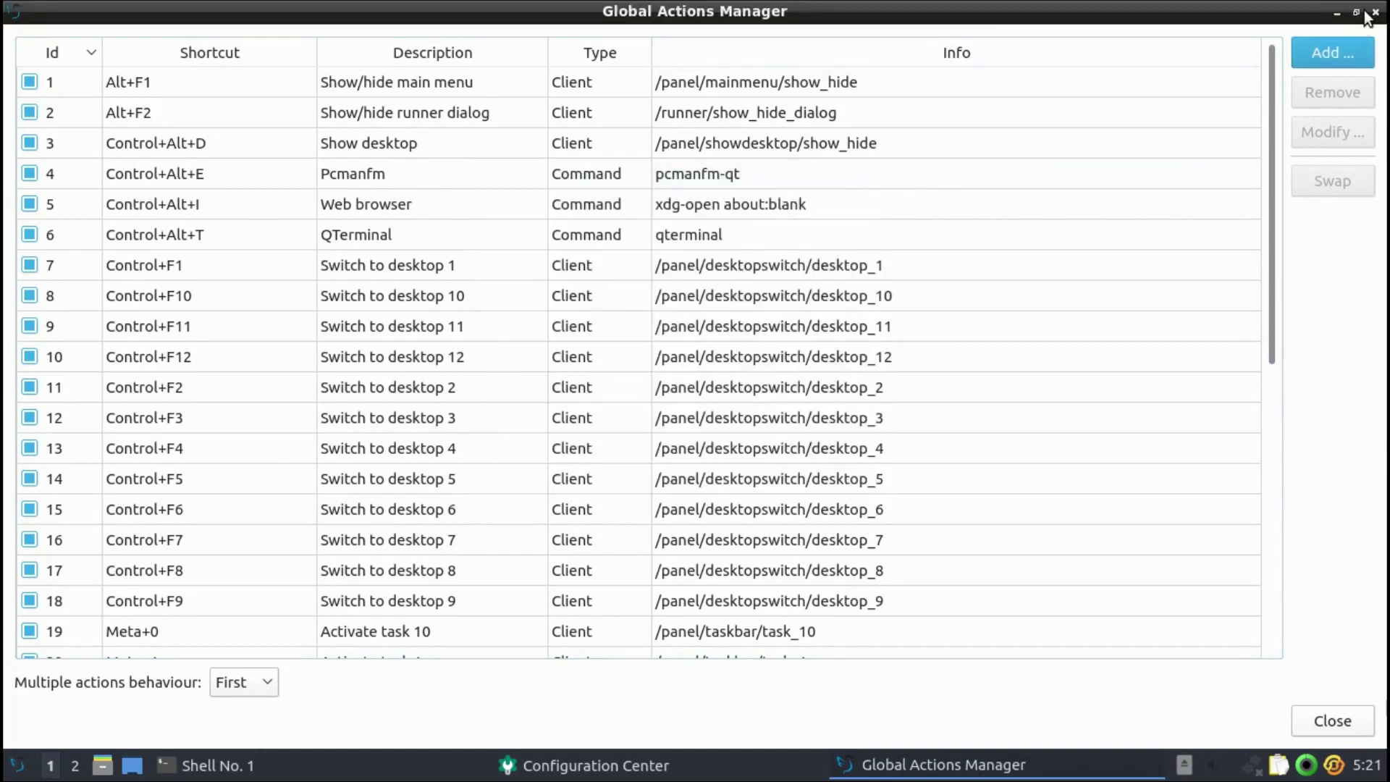
{"action": "left_click", "coordinate": [1376, 12]}
- Look through the pages of the Window Effects settings and close them
{"action": "left_click", "coordinate": [720, 250]}
{"action": "left_click", "coordinate": [546, 139]}
{"action": "left_click", "coordinate": [628, 139]}
{"action": "left_click", "coordinate": [709, 139]}
{"action": "left_click", "coordinate": [946, 100]}
- Open Connman UI Setup, view its Details, Wireless, Preferences and Help pages, and close it
{"action": "left_click", "coordinate": [104, 380]}
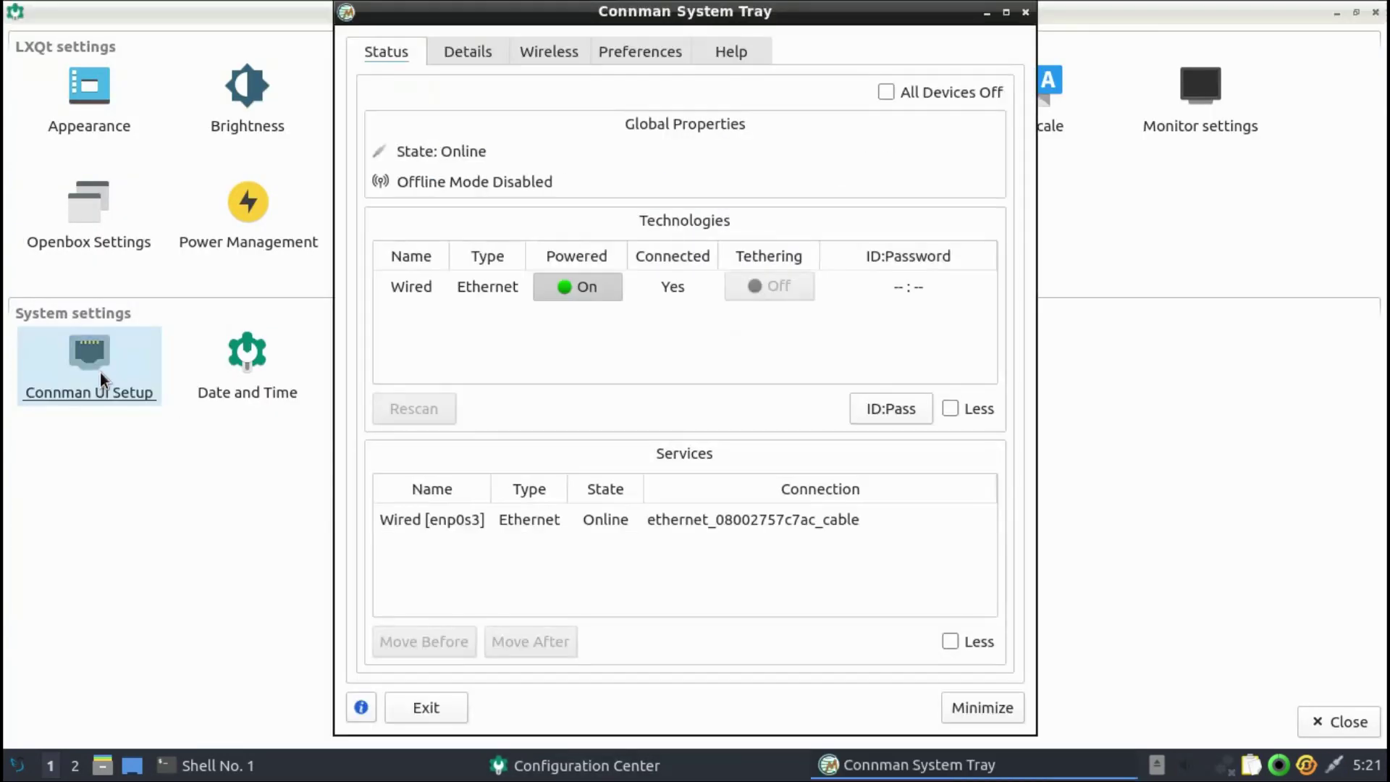
{"action": "left_click", "coordinate": [470, 53]}
{"action": "left_click", "coordinate": [539, 52]}
{"action": "left_click", "coordinate": [623, 52]}
{"action": "left_click", "coordinate": [731, 52]}
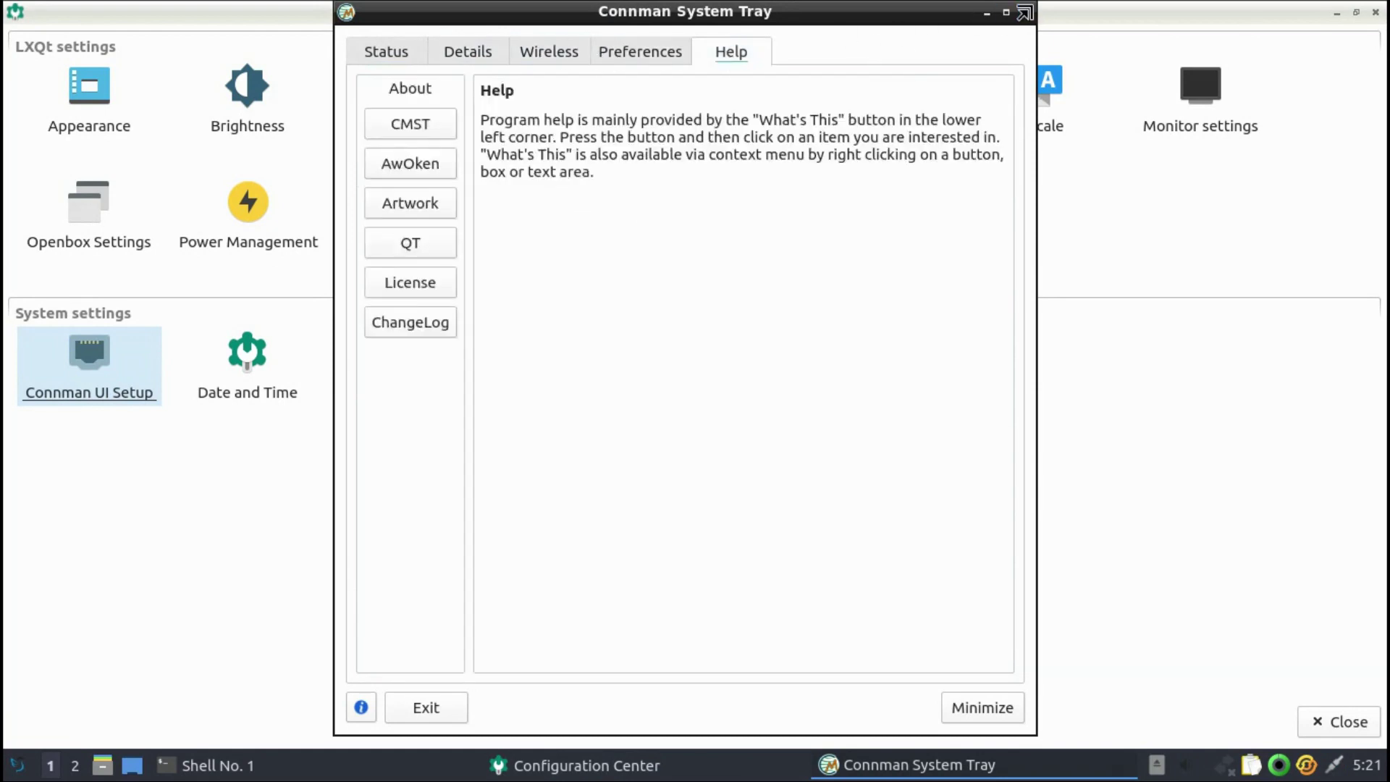
{"action": "left_click", "coordinate": [1024, 12]}
- View the timezone list in the Date and Time settings and close the window
{"action": "left_click", "coordinate": [276, 350]}
{"action": "left_click", "coordinate": [478, 290]}
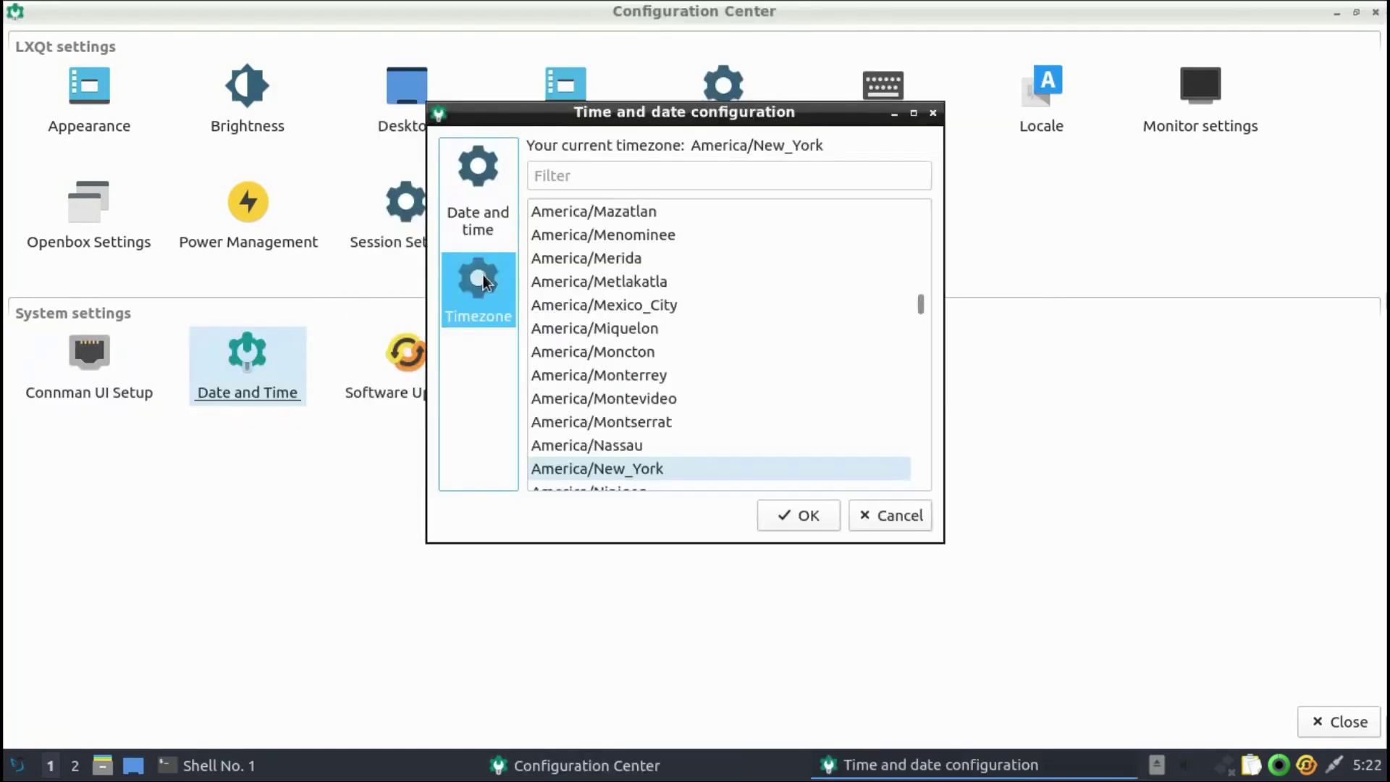
{"action": "left_click", "coordinate": [933, 113]}
- Launch the Software Updater and authenticate with the administrator account password
{"action": "left_click", "coordinate": [387, 359]}
{"action": "type", "text": "•••"}
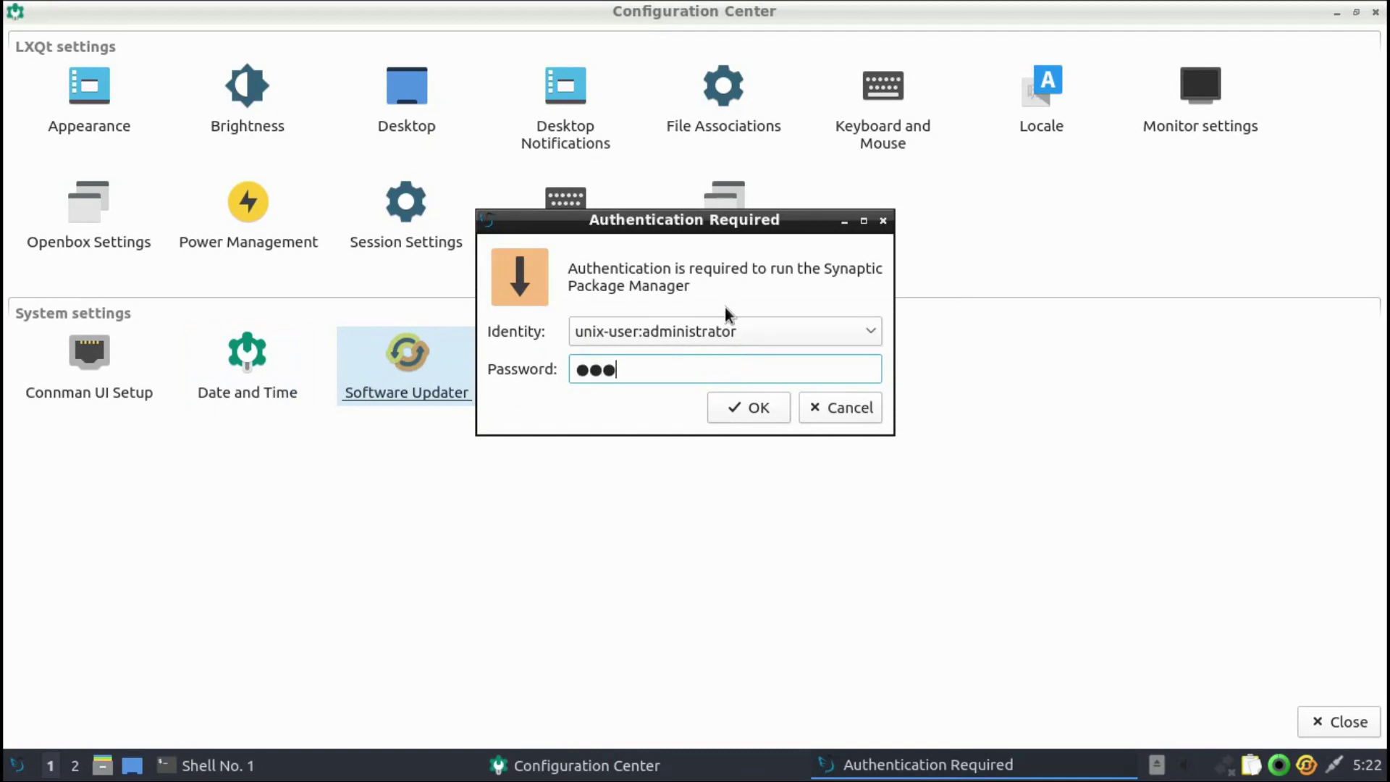
{"action": "type", "text": "•••"}
{"action": "key", "text": "Return"}
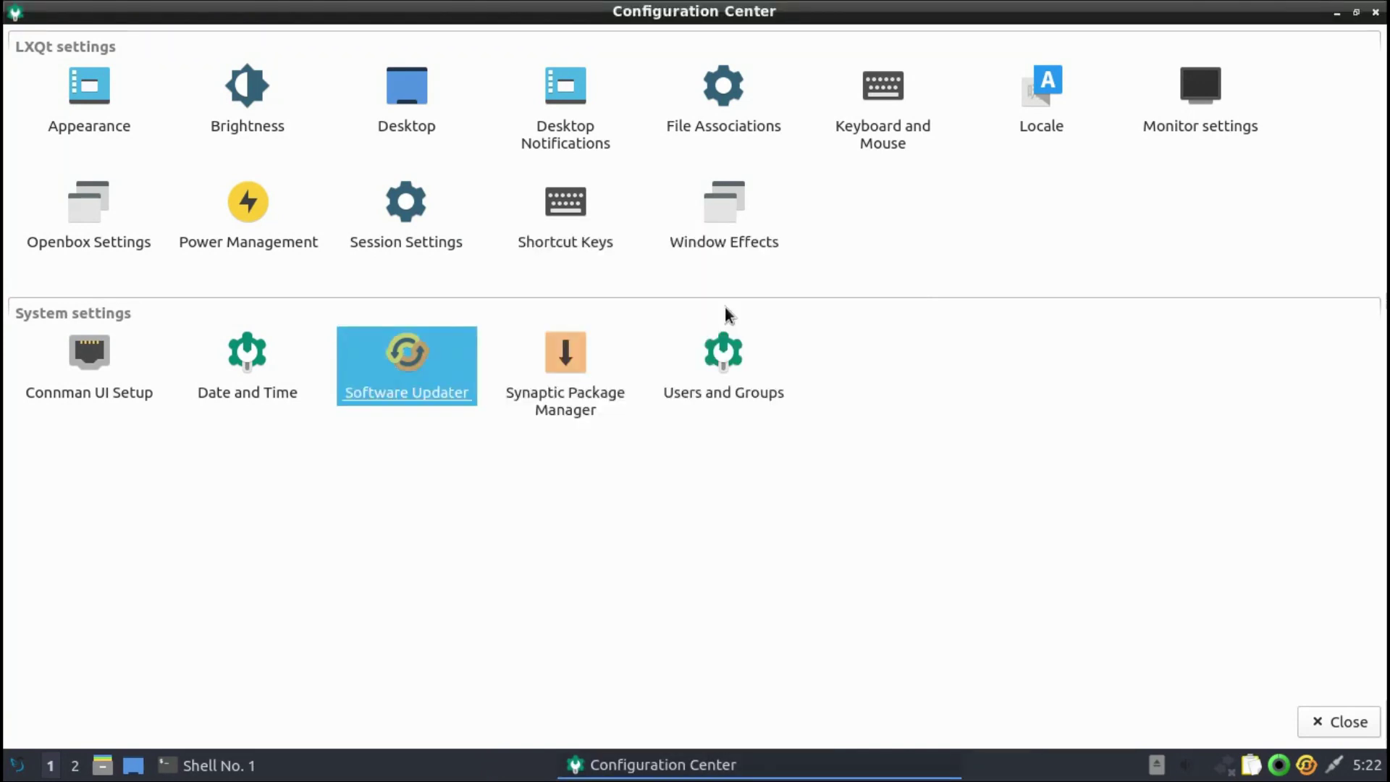
- Launch the Synaptic Package Manager and authenticate with the administrator account password
{"action": "left_click", "coordinate": [571, 357]}
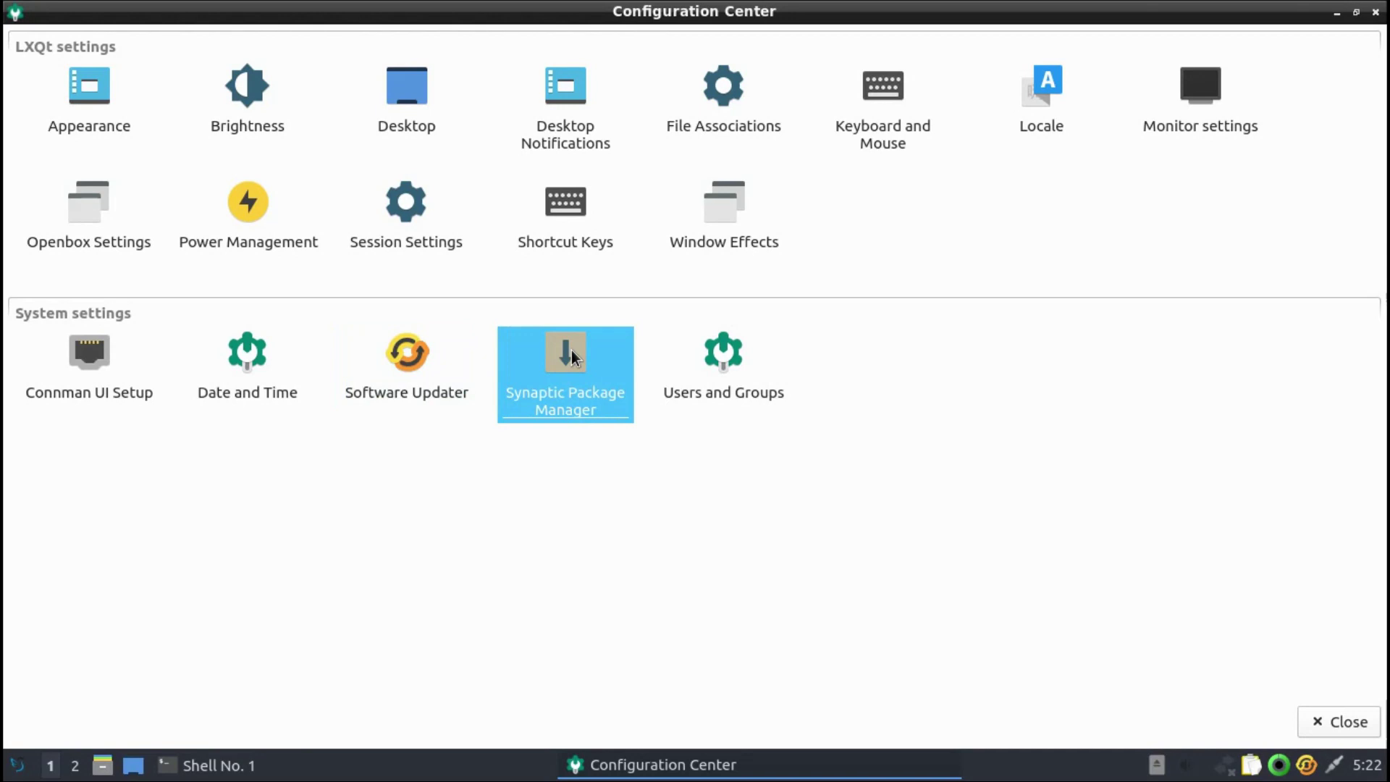
{"action": "double_click", "coordinate": [571, 350]}
{"action": "type", "text": "*****"}
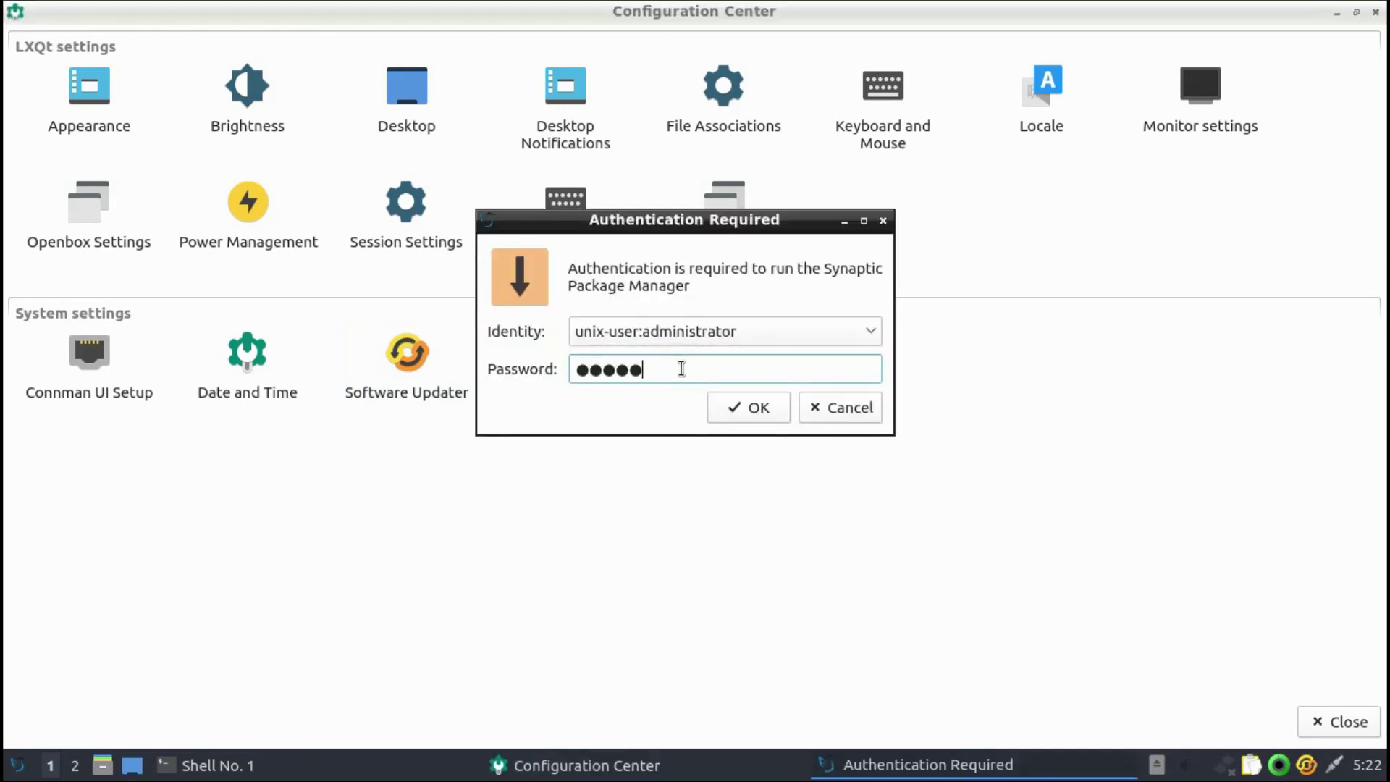
{"action": "key", "text": "Return"}
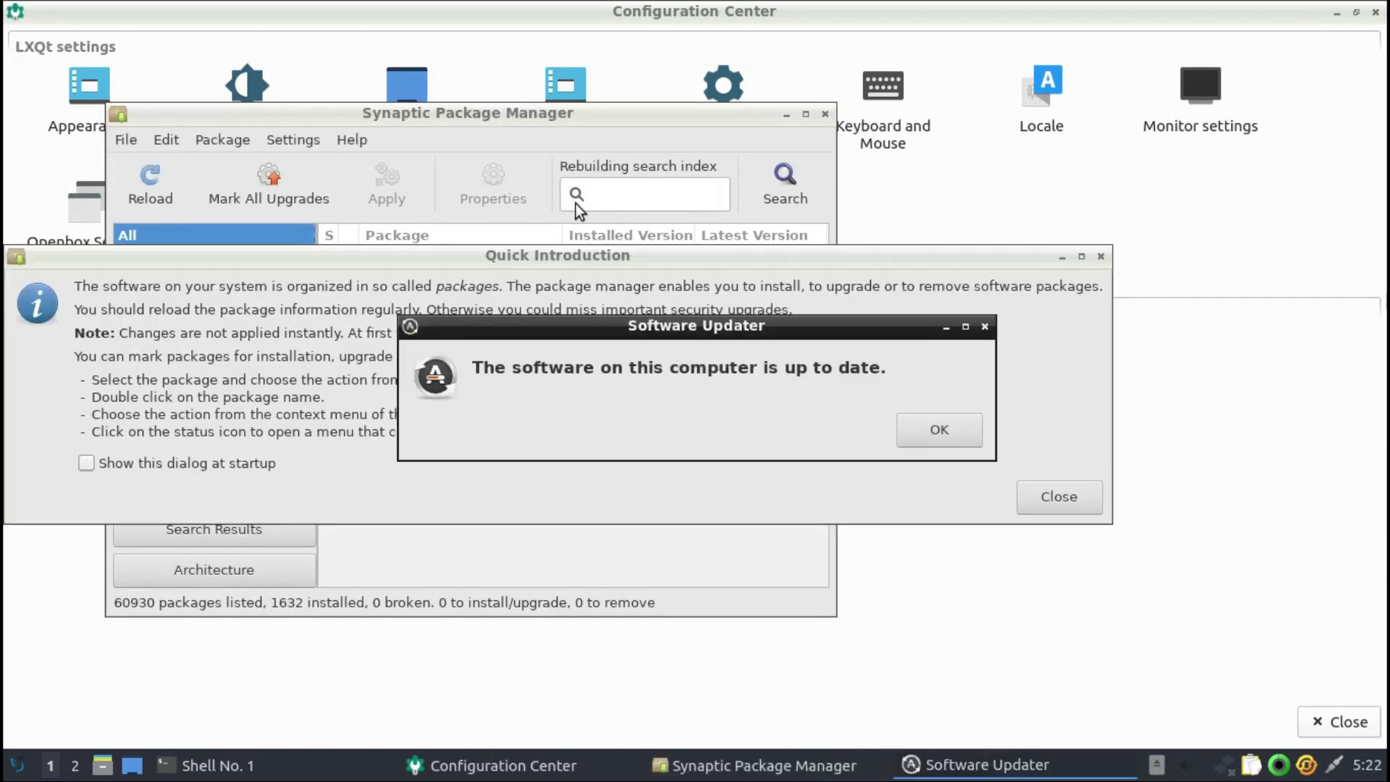
- Dismiss the Software Updater and Quick Introduction windows and filter the Synaptic packages by "kden" and by "chr"
{"action": "left_click", "coordinate": [974, 437]}
{"action": "key", "text": "Escape"}
{"action": "type", "text": "kden"}
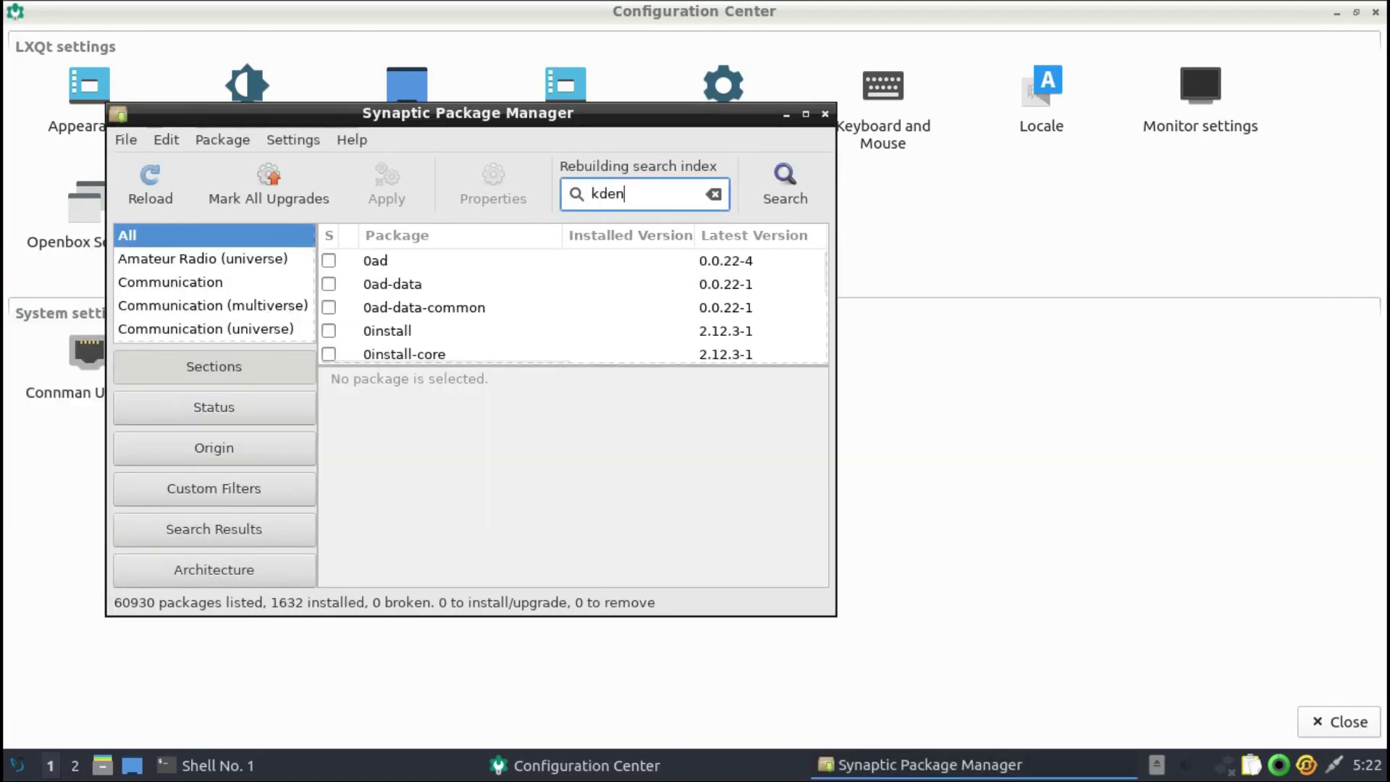
{"action": "type", "text": "lchr"}
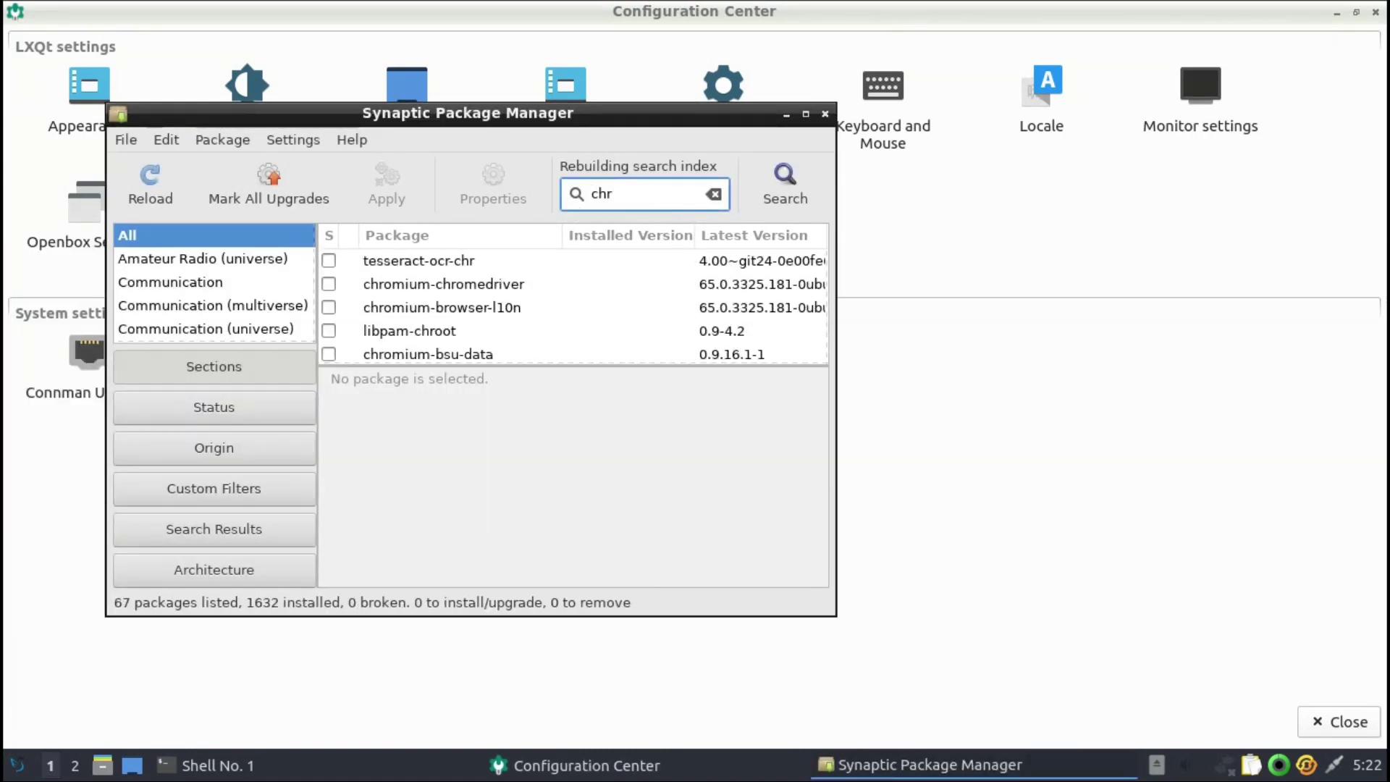
- Filter the package list by "chro", "skyp" and "minec" in turn
{"action": "type", "text": "o"}
{"action": "key", "text": "BackSpace"}
{"action": "key", "text": "BackSpace"}
{"action": "key", "text": "BackSpace"}
{"action": "key", "text": "BackSpace"}
{"action": "type", "text": "skyp"}
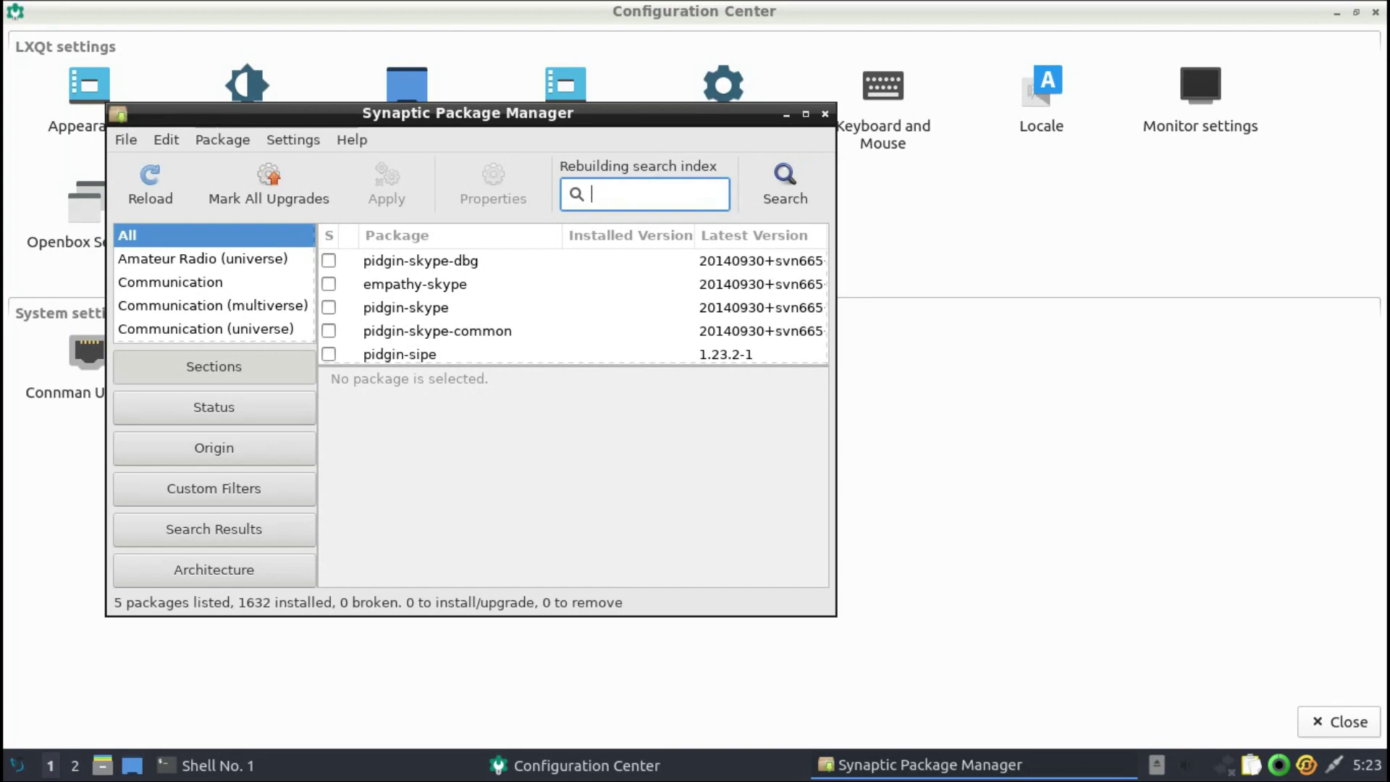
{"action": "type", "text": "minec"}
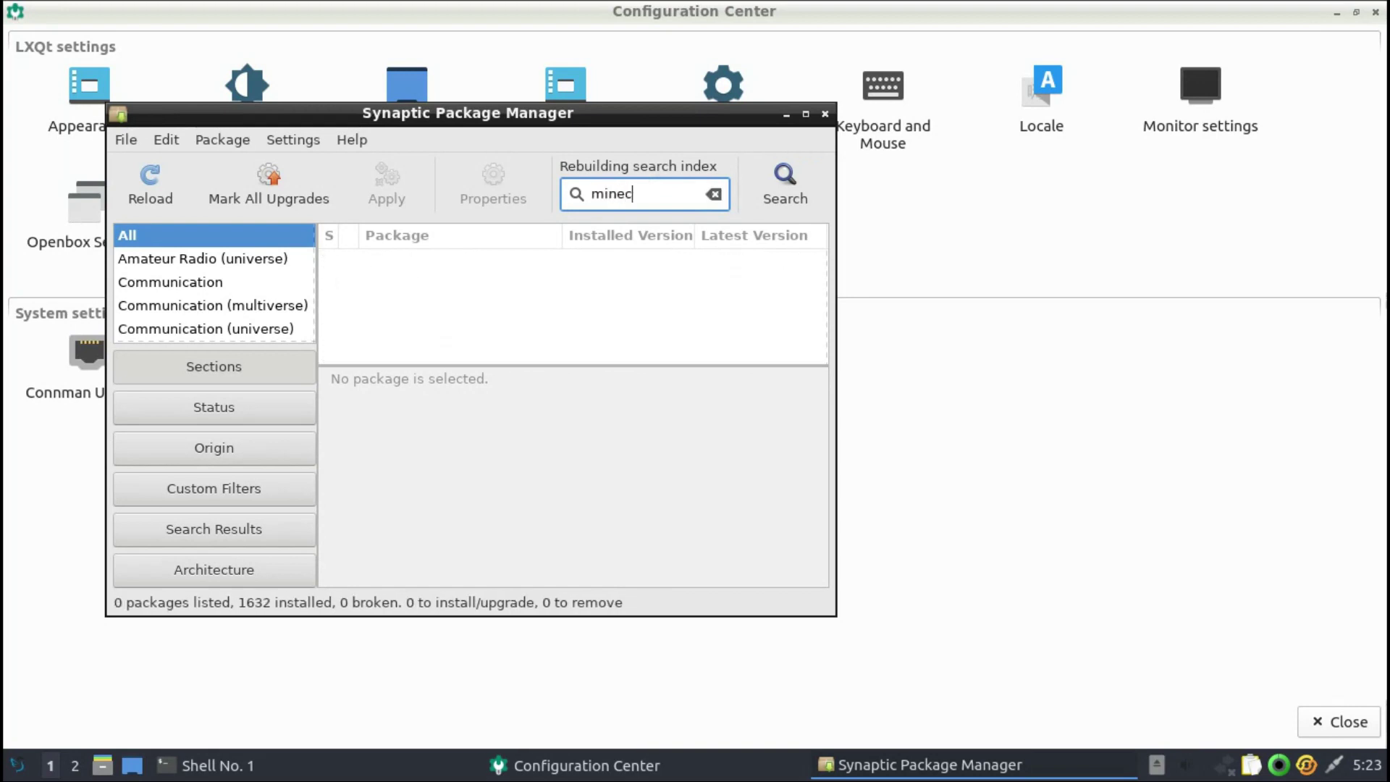
- Replace the package filter with "chrom" and with "browser"
{"action": "key", "text": "BackSpace"}
{"action": "type", "text": "chrom"}
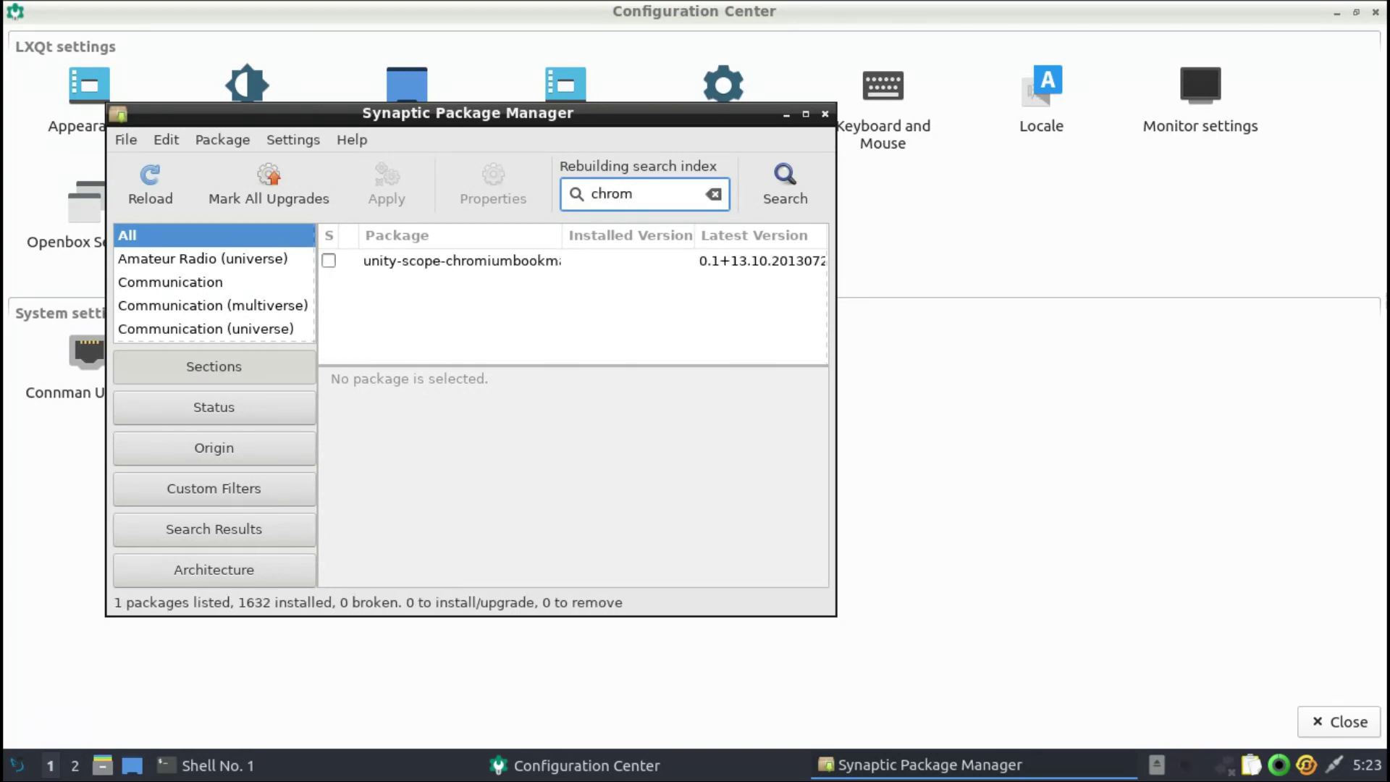
{"action": "key", "text": "BackSpace"}
{"action": "key", "text": "BackSpace"}
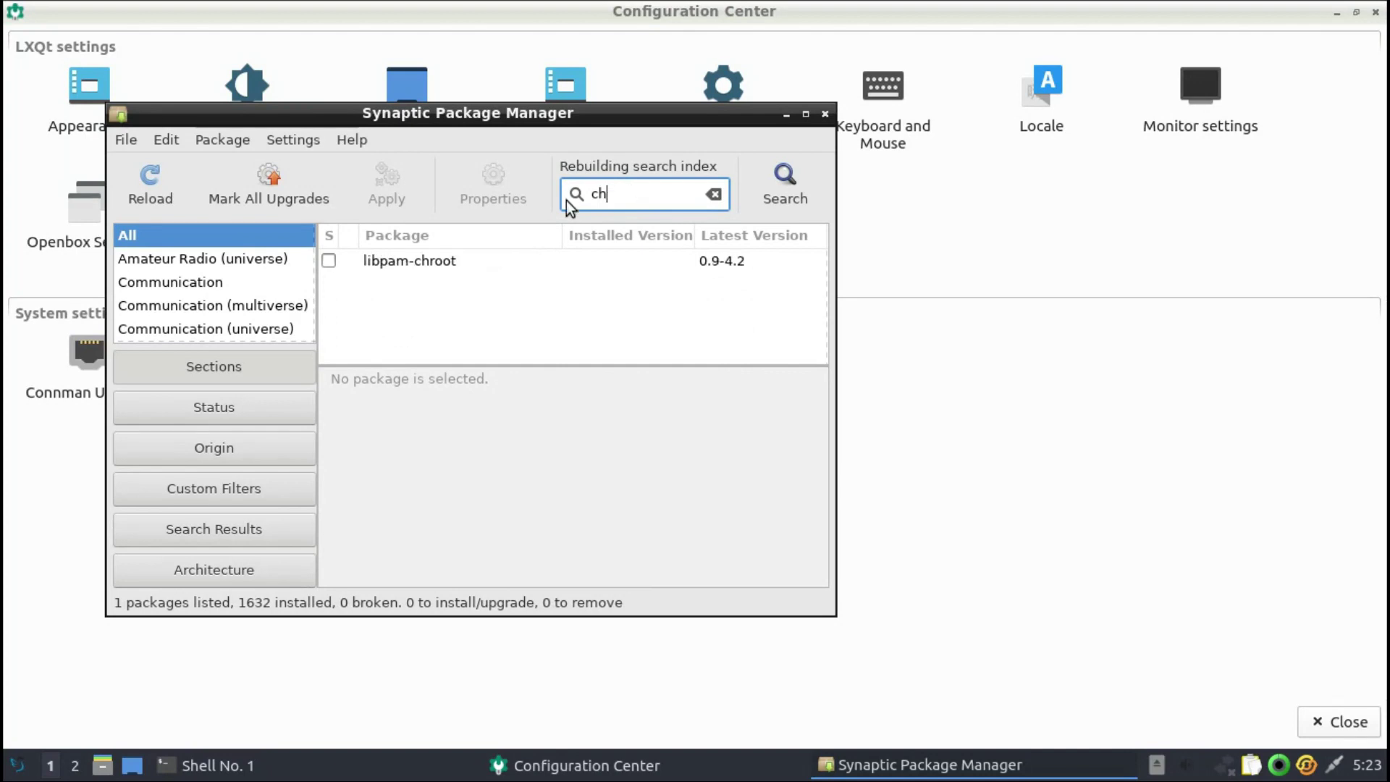
{"action": "key", "text": "BackSpace"}
{"action": "key", "text": "BackSpace"}
{"action": "type", "text": "browser"}
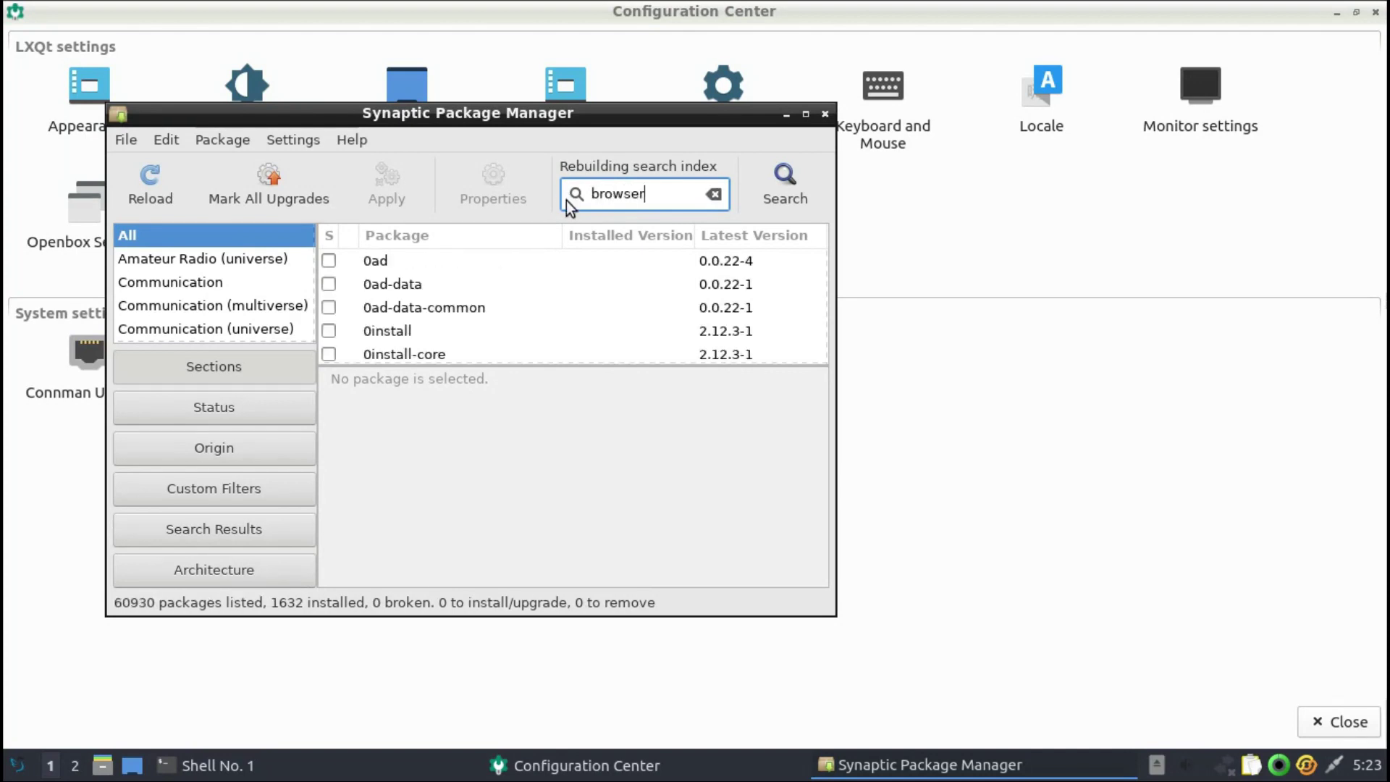
- Maximize the Synaptic window, change the package filter to "chrom", and open and dismiss the search dialog
{"action": "left_click", "coordinate": [805, 113]}
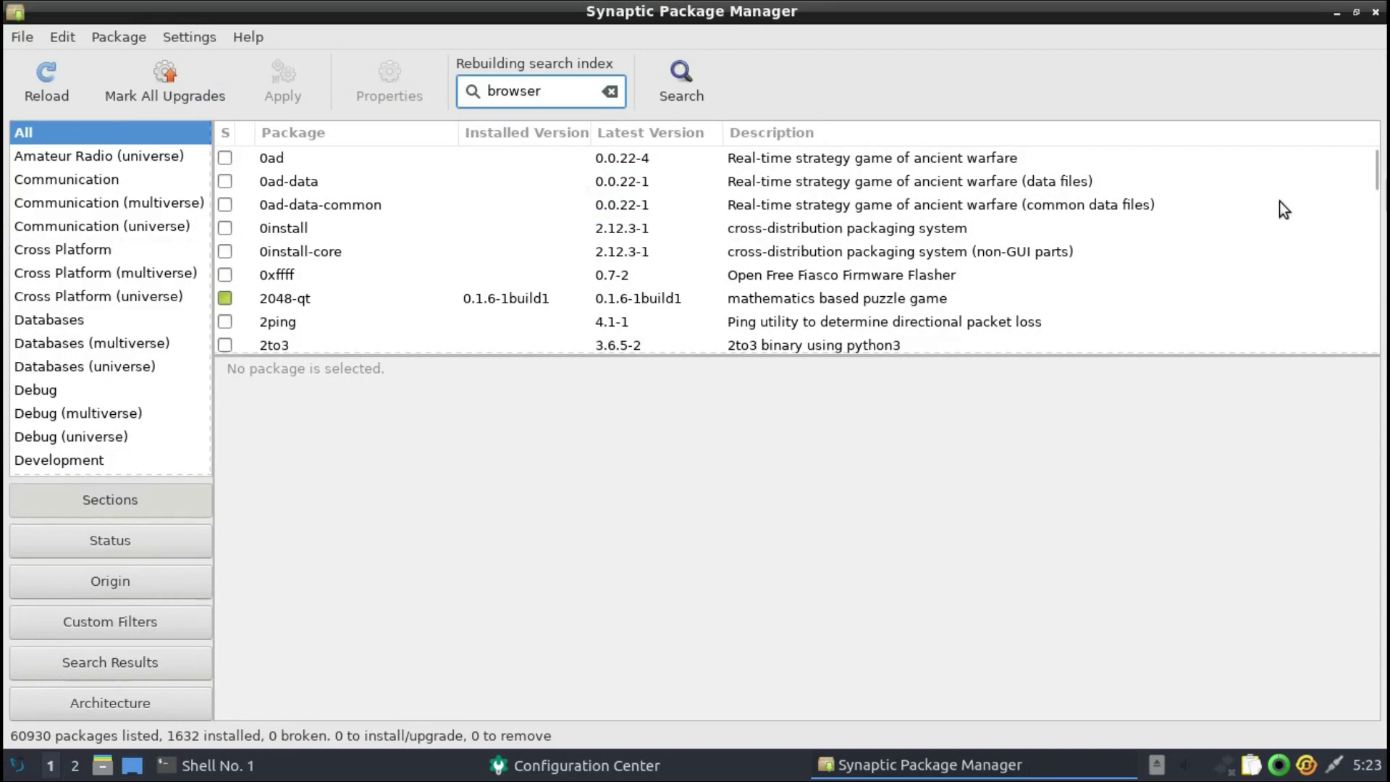
{"action": "left_click_drag", "start_coordinate": [1376, 166], "coordinate": [656, 106]}
{"action": "key", "text": "BackSpace"}
{"action": "key", "text": "BackSpace"}
{"action": "key", "text": "BackSpace"}
{"action": "key", "text": "BackSpace"}
{"action": "key", "text": "BackSpace"}
{"action": "key", "text": "BackSpace"}
{"action": "key", "text": "BackSpace"}
{"action": "type", "text": "chrom"}
{"action": "left_click", "coordinate": [677, 80]}
{"action": "left_click", "coordinate": [698, 456]}
- Show the details of the 0ad package and try to get its screenshot
{"action": "left_click_drag", "start_coordinate": [1376, 181], "coordinate": [286, 177]}
{"action": "left_click", "coordinate": [278, 165]}
{"action": "left_click", "coordinate": [285, 403]}
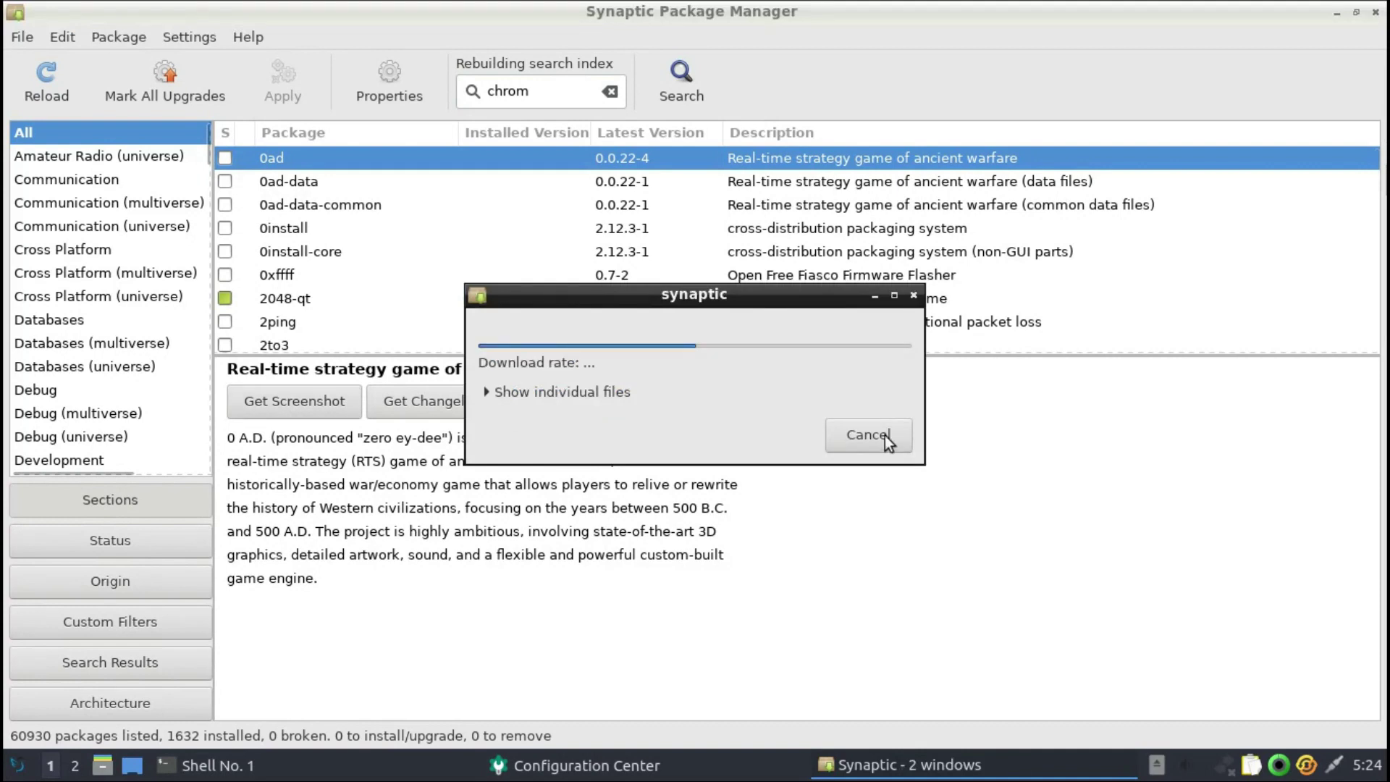
{"action": "left_click", "coordinate": [1090, 122]}
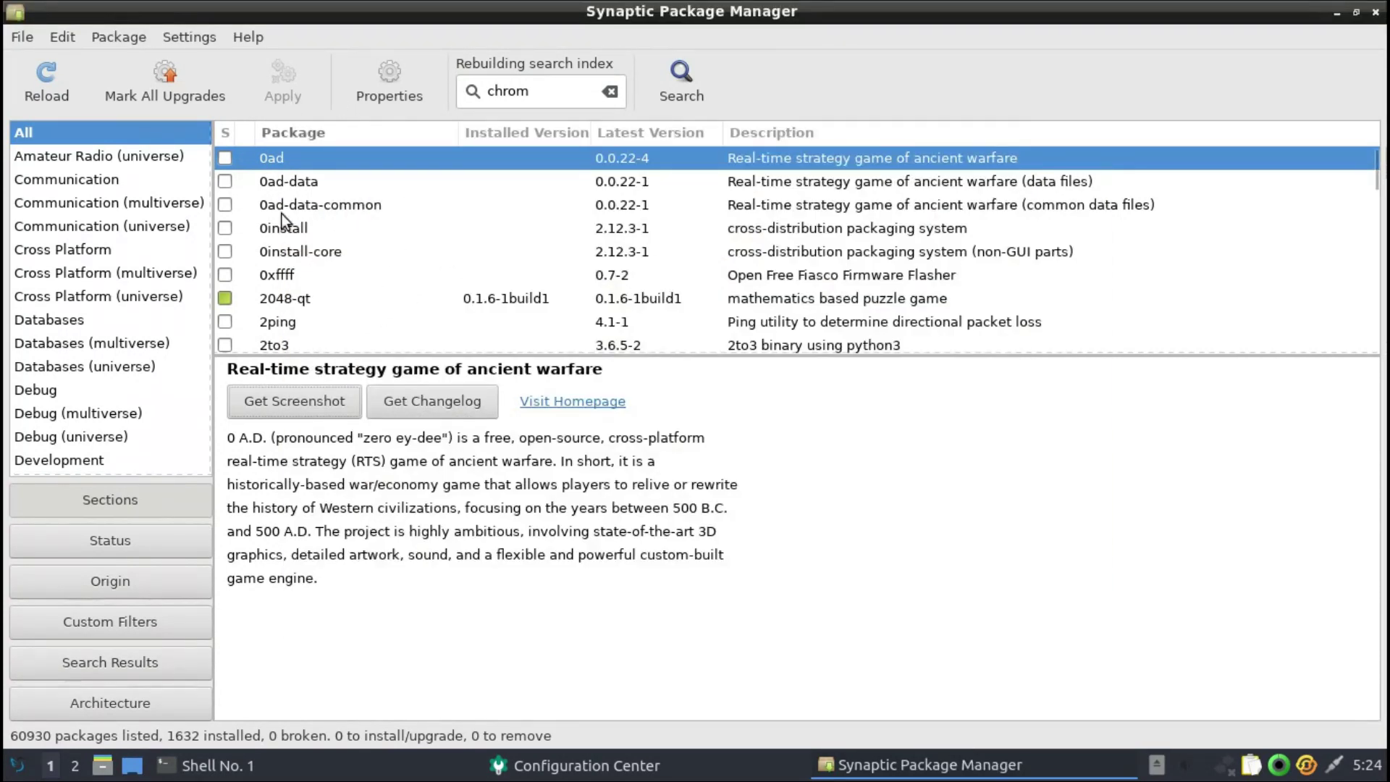
- Mark the 0ad package and its additional required packages for installation and open the summary of changes
{"action": "left_click", "coordinate": [225, 155]}
{"action": "left_click", "coordinate": [304, 193]}
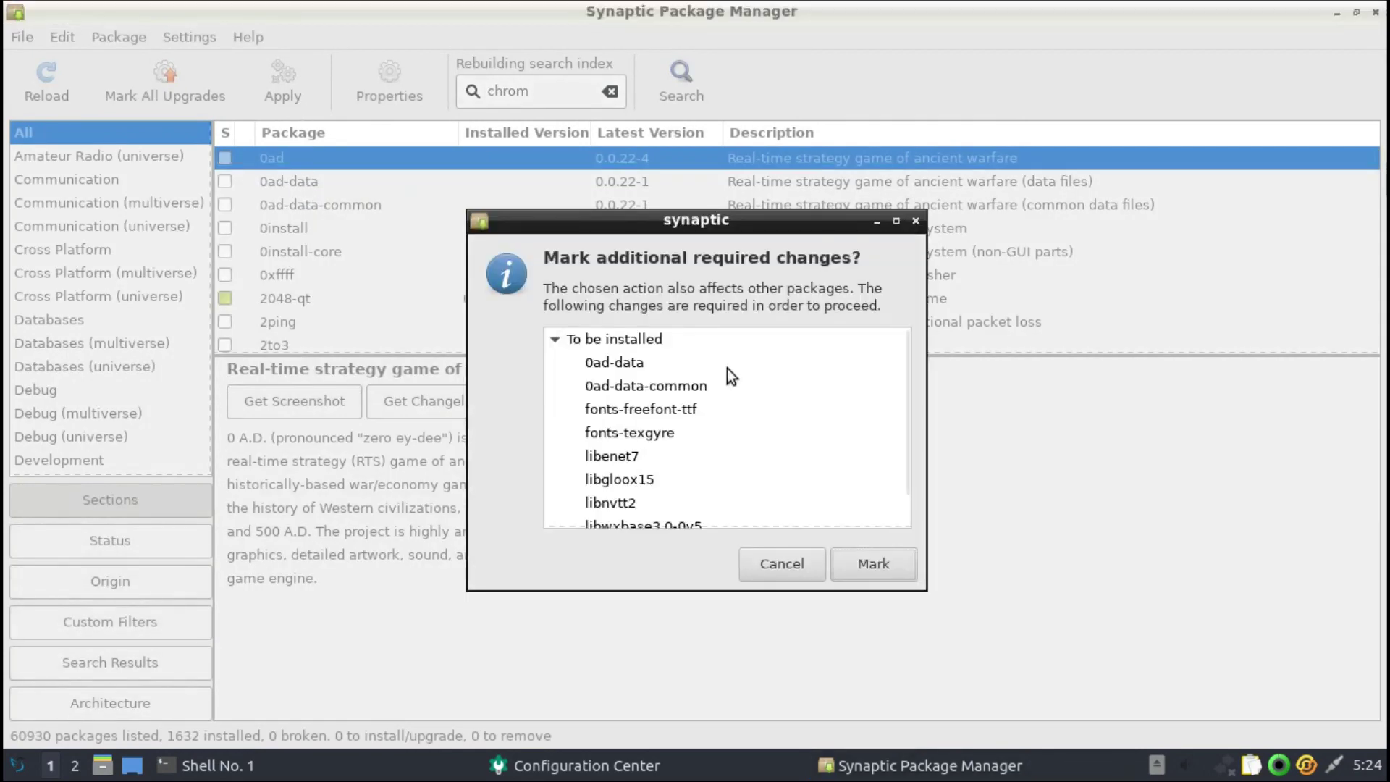
{"action": "left_click", "coordinate": [862, 562]}
{"action": "left_click", "coordinate": [261, 88]}
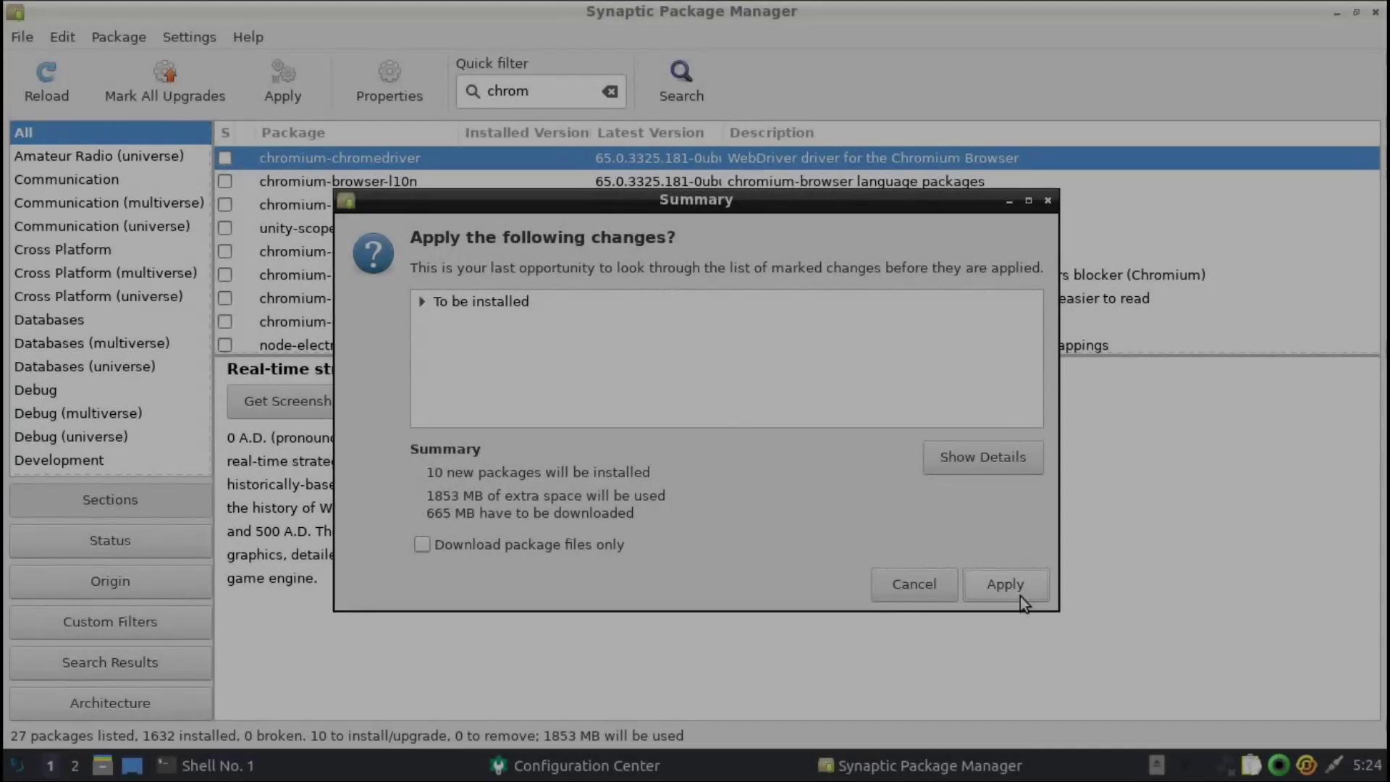
- Apply the marked changes to download and install the 0ad package and its required packages
{"action": "left_click", "coordinate": [1014, 590]}
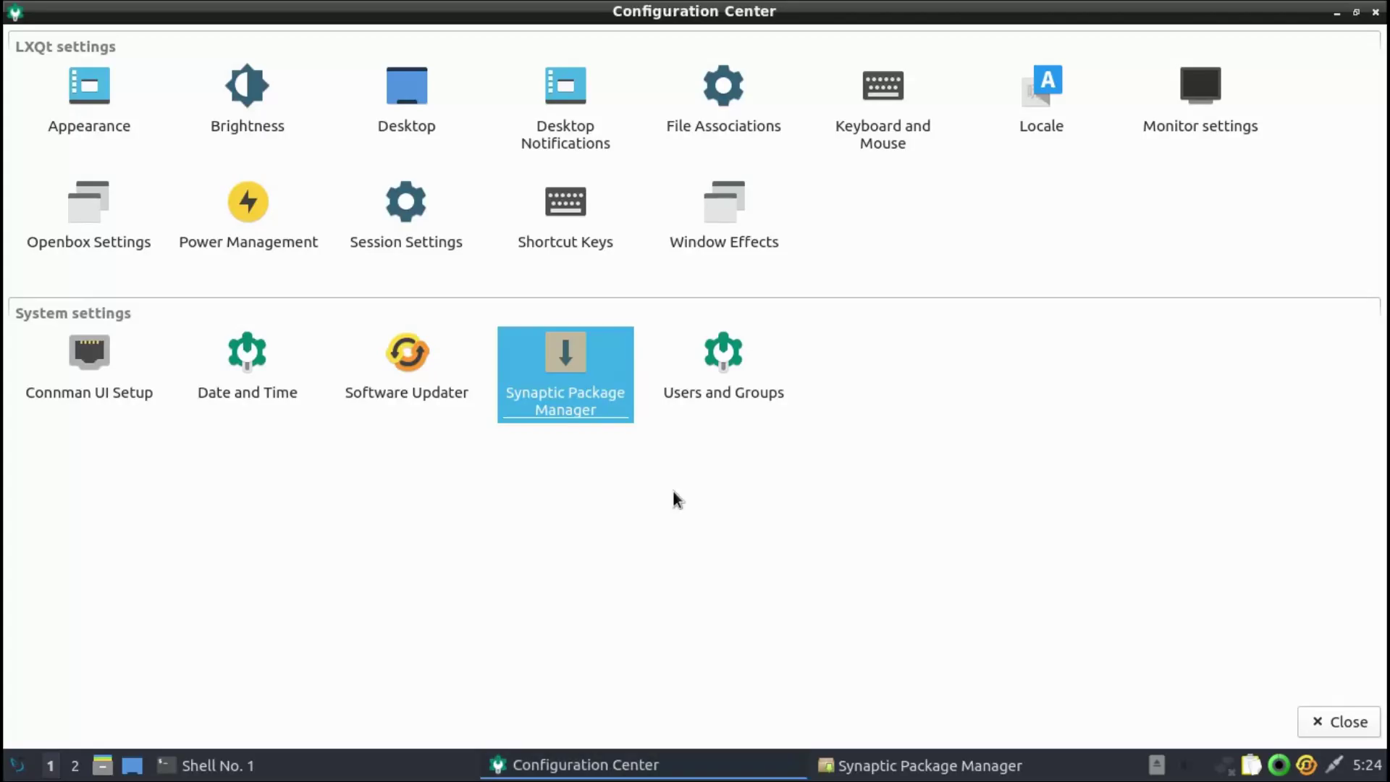
- Open Users and Groups, view the group and advanced options for adding a user, and close it without adding one
{"action": "left_click", "coordinate": [721, 383]}
{"action": "left_click", "coordinate": [67, 46]}
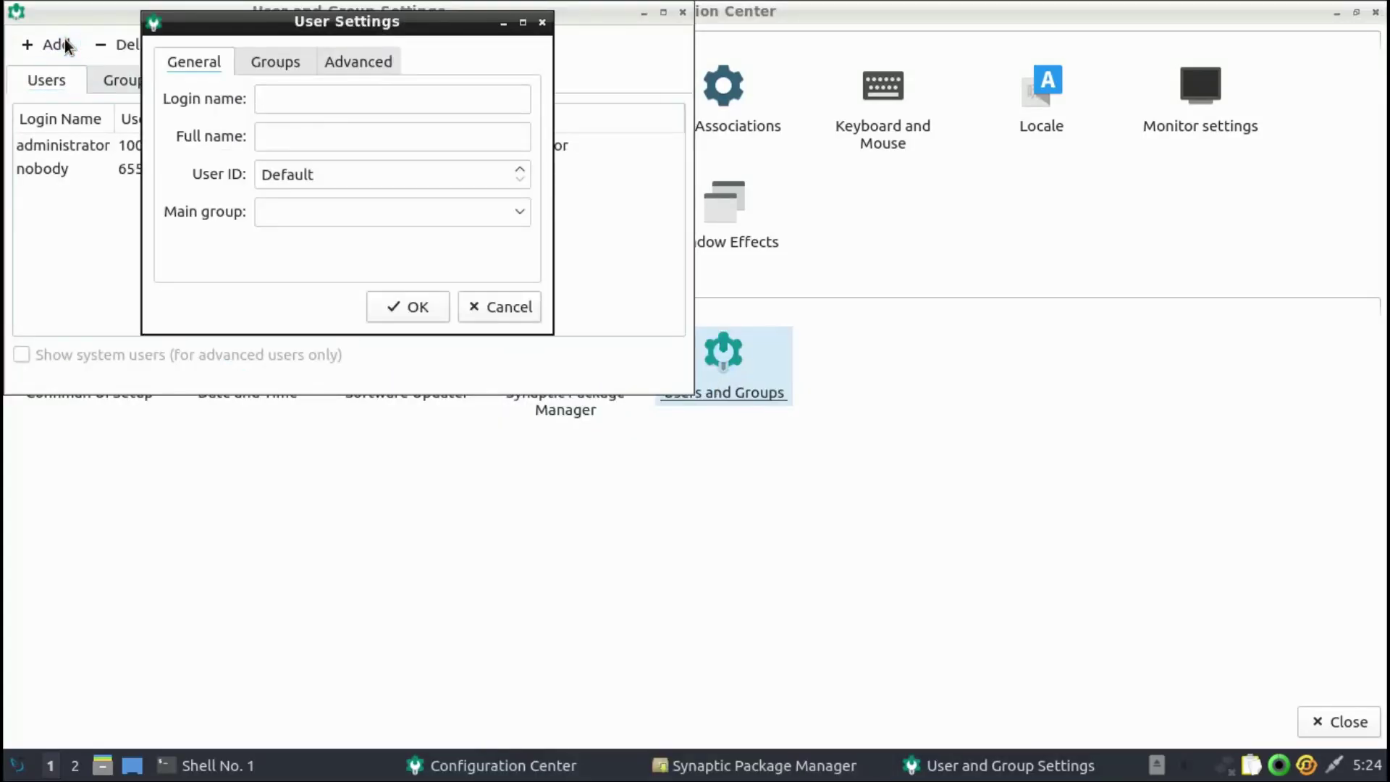
{"action": "left_click", "coordinate": [276, 59]}
{"action": "left_click", "coordinate": [357, 60]}
{"action": "left_click", "coordinate": [540, 22]}
{"action": "left_click", "coordinate": [682, 12]}
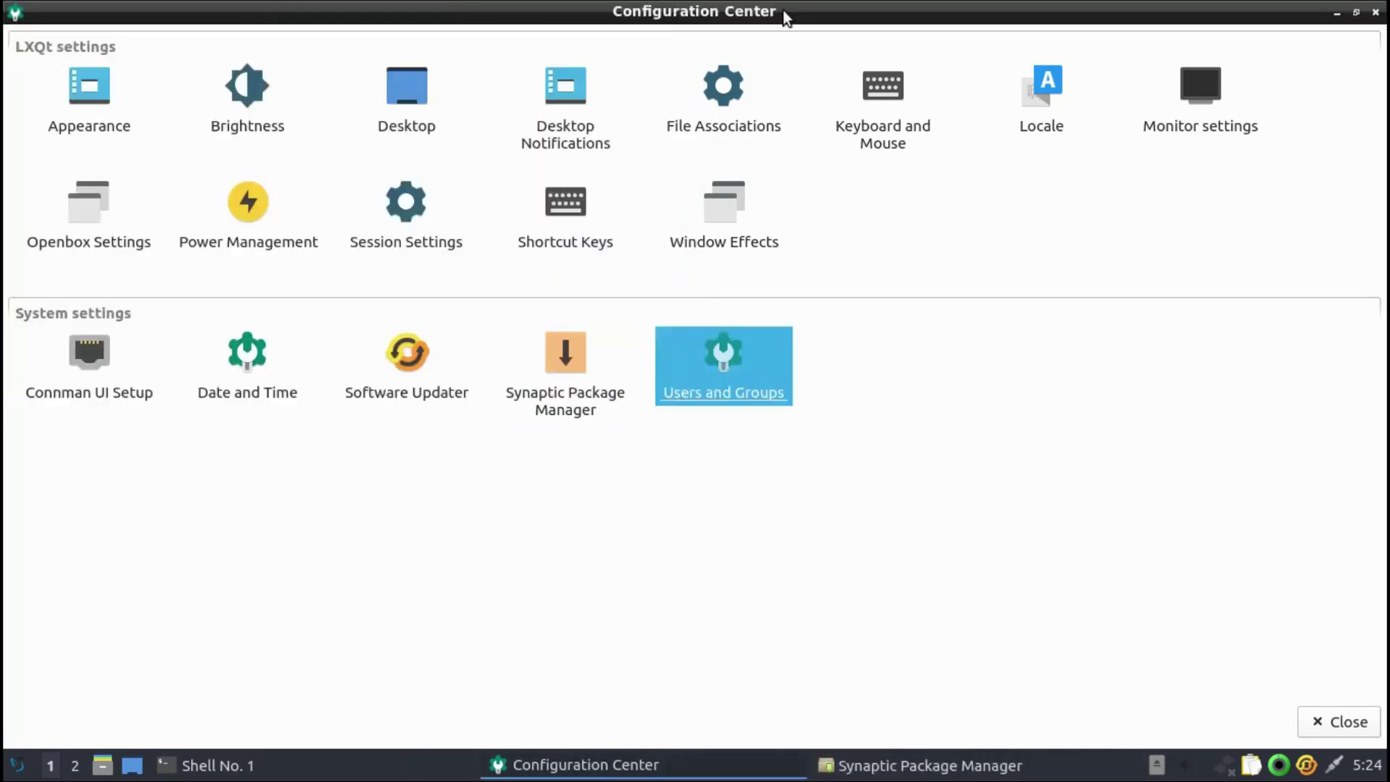
- Close the Configuration Center and bring the Shell No. 1 terminal window to the front
{"action": "left_click", "coordinate": [1373, 12]}
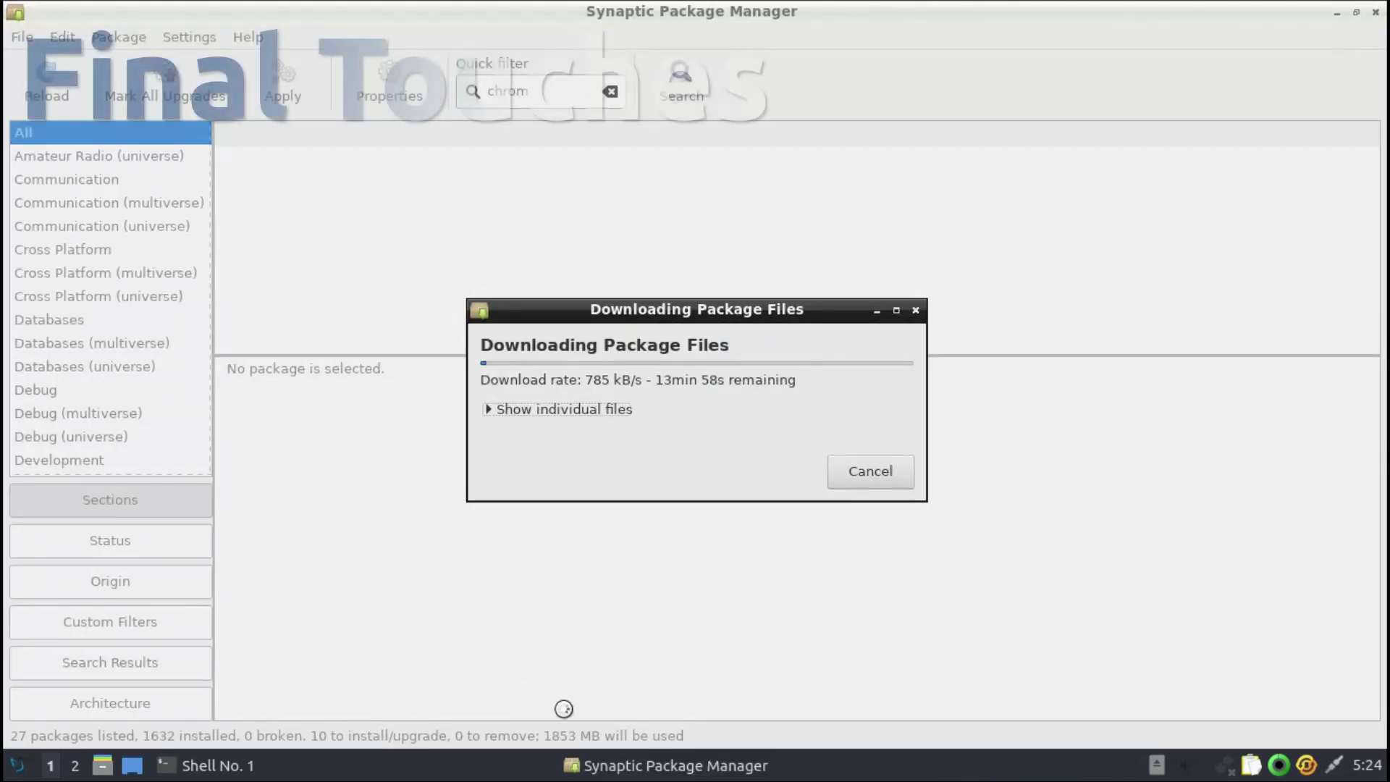
{"action": "left_click", "coordinate": [210, 765]}
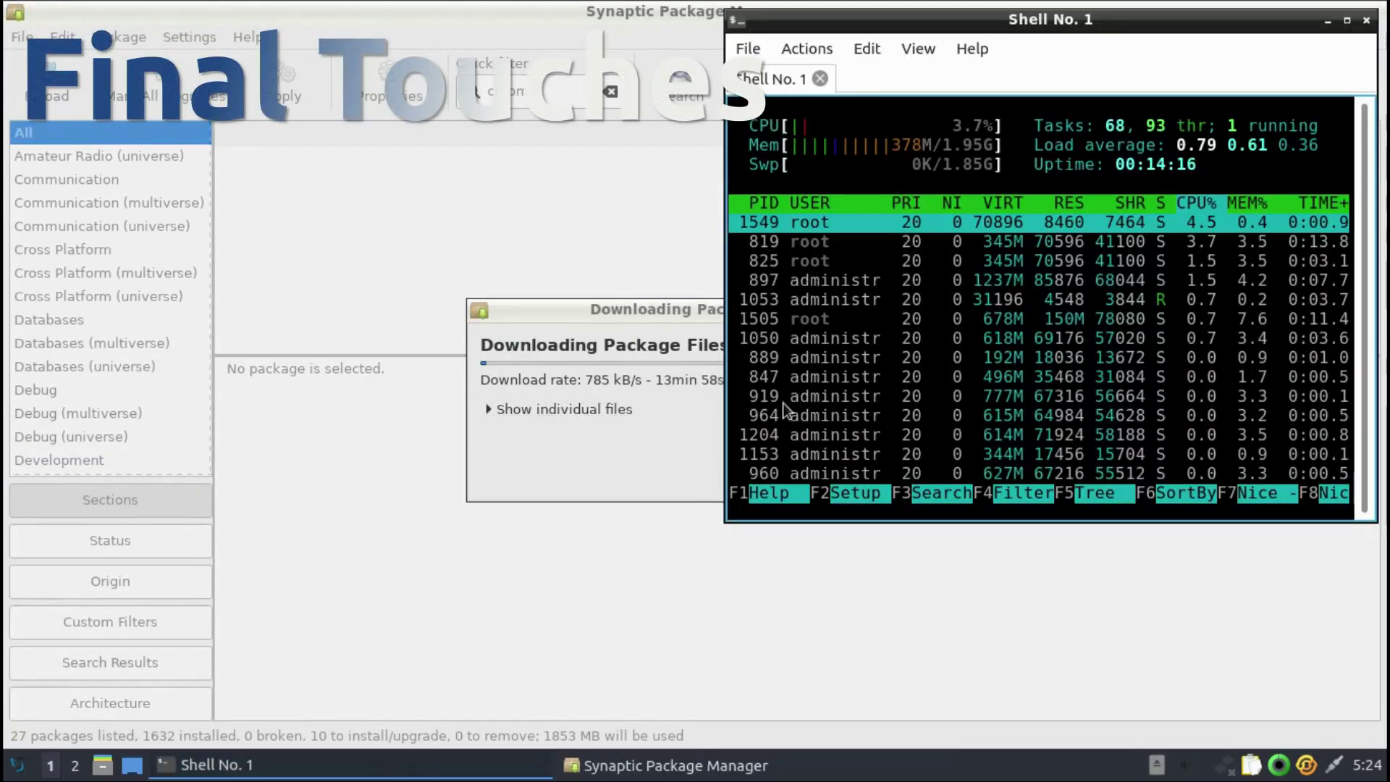
- Suspend the computer from the session leave options and wake the screen to the unlock prompt
{"action": "left_click", "coordinate": [17, 767]}
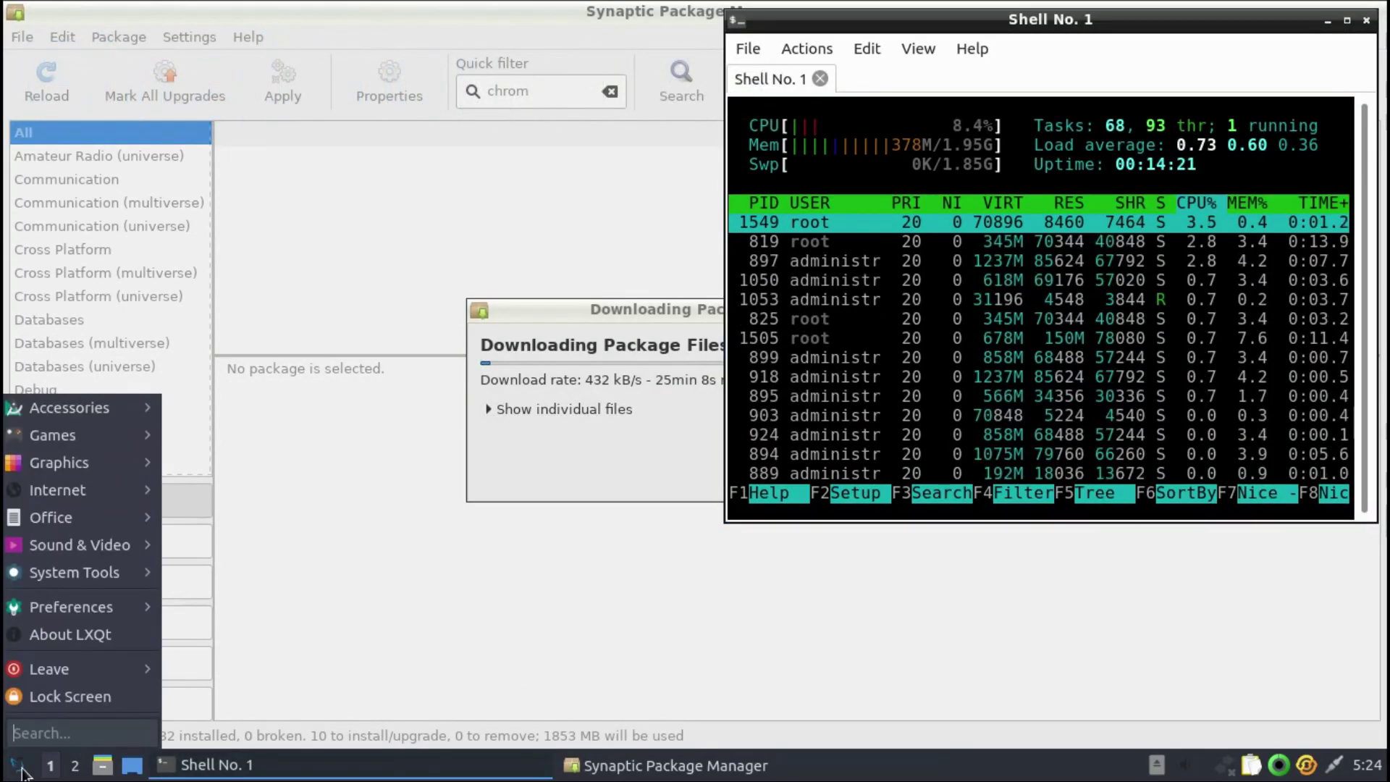
{"action": "mouse_move", "coordinate": [76, 666]}
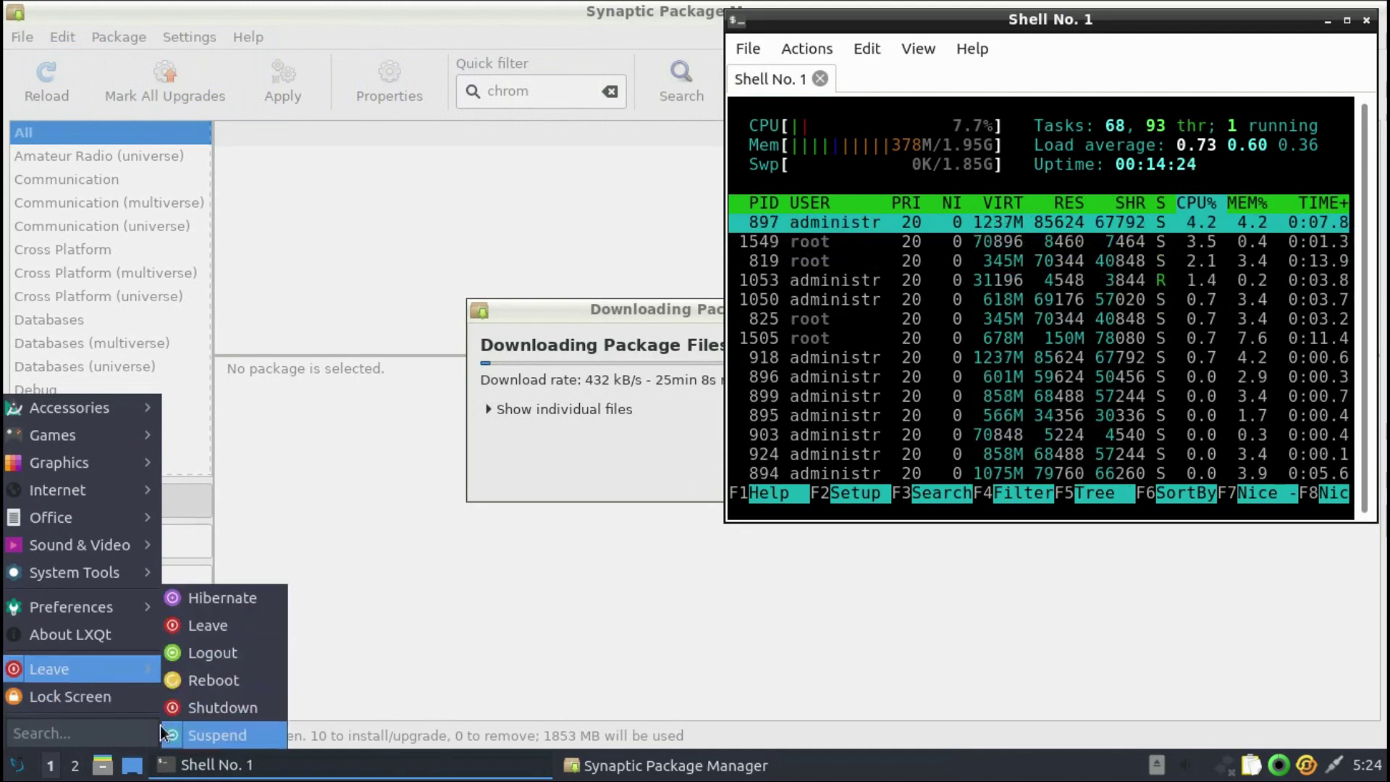
{"action": "left_click", "coordinate": [210, 735]}
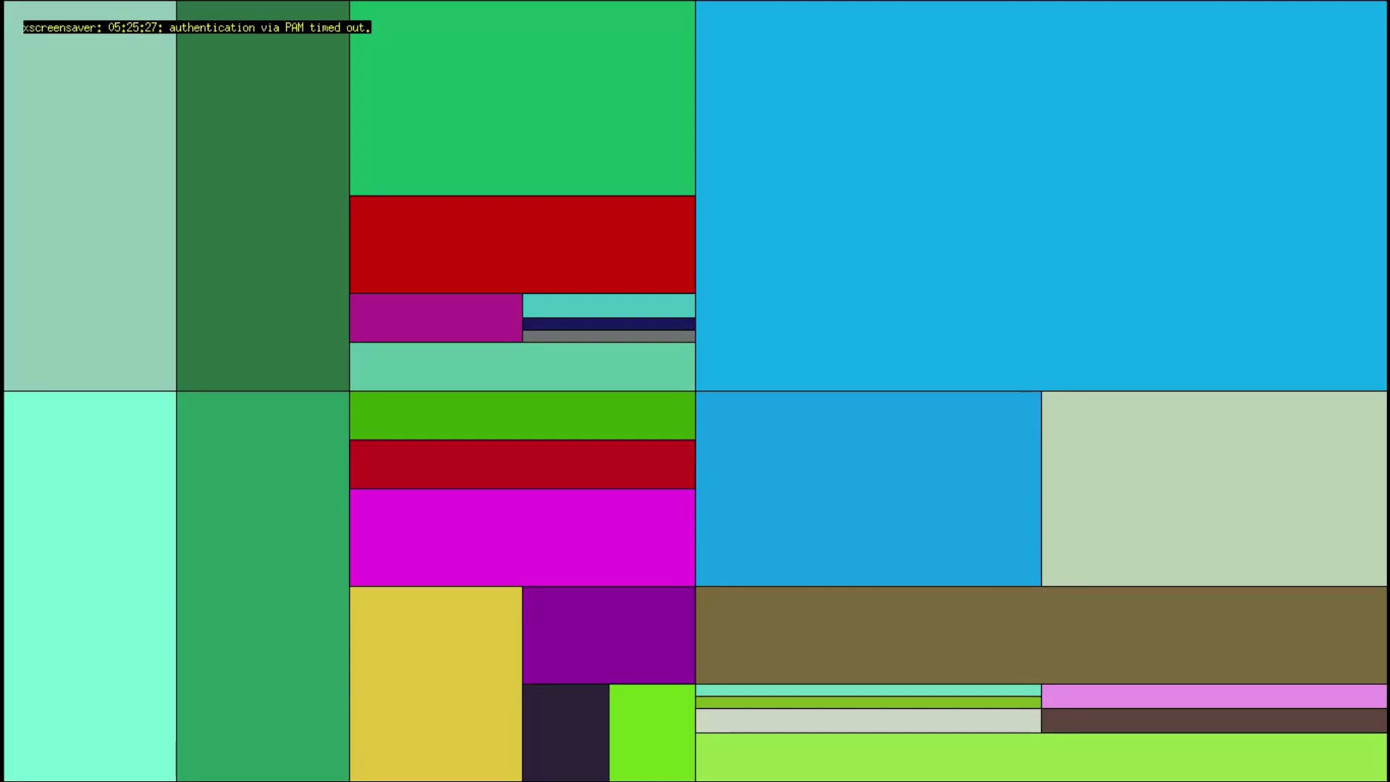
{"action": "mouse_move", "coordinate": [621, 493]}
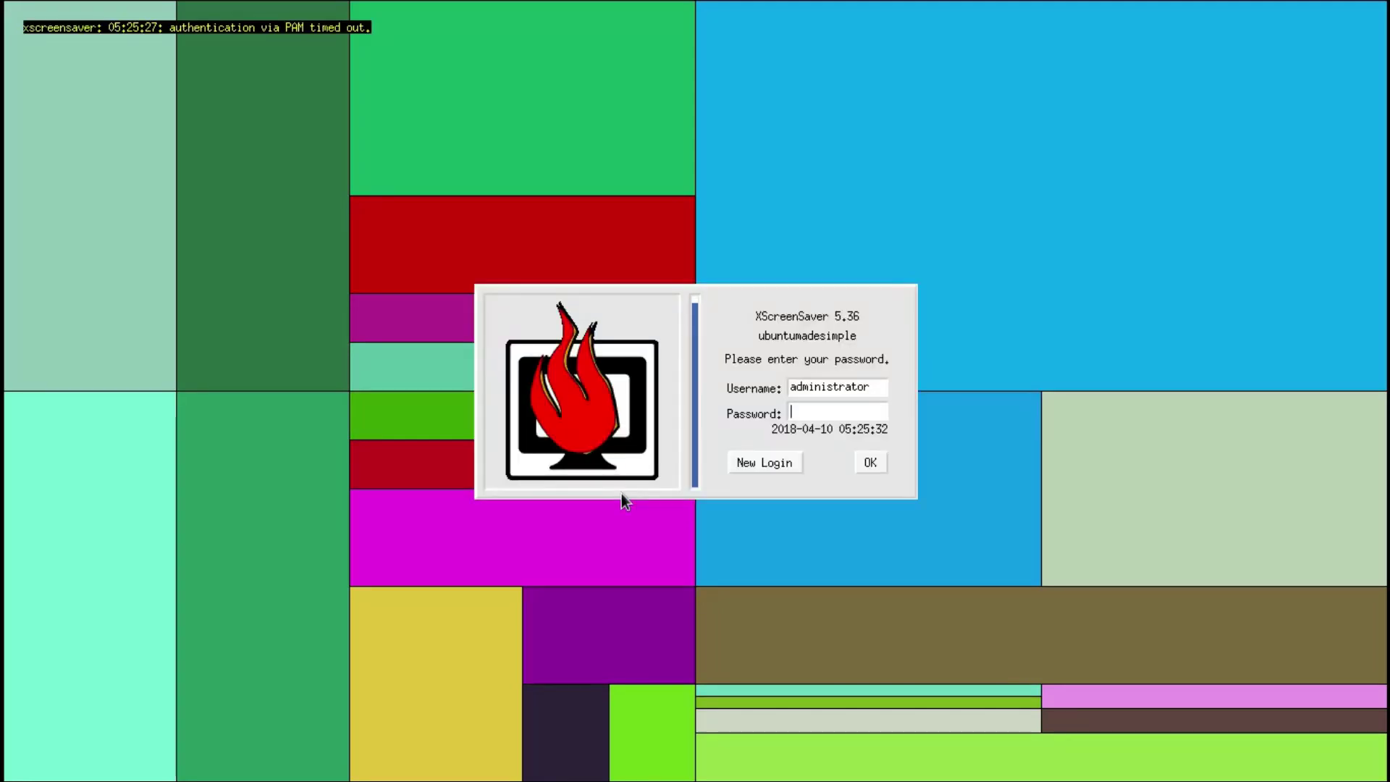